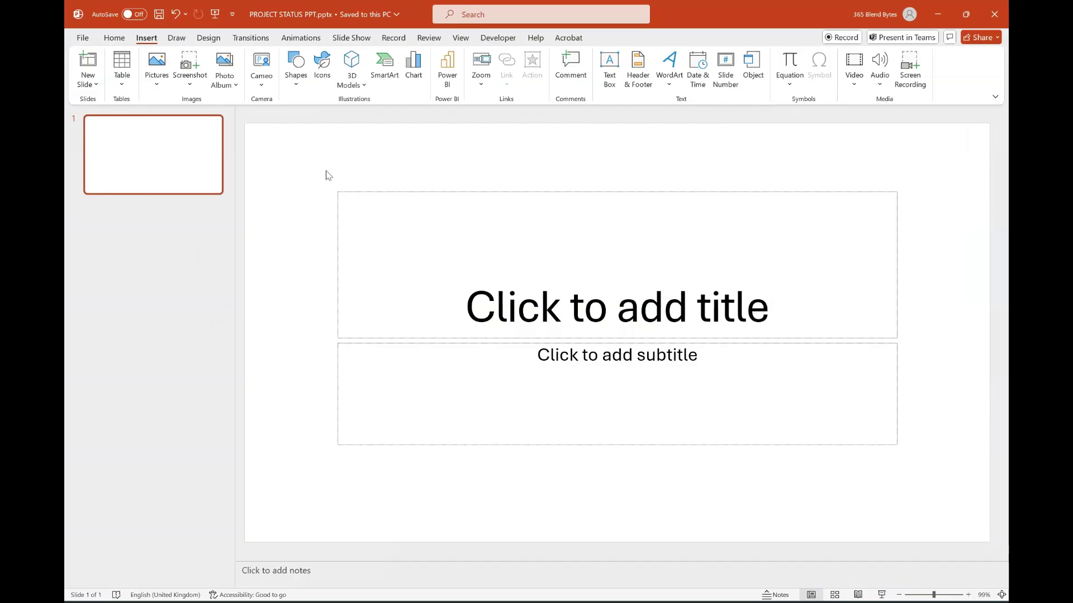
Fill the slide background with solid White, Background 1, Darker 15% grey.
left_click(214, 45)
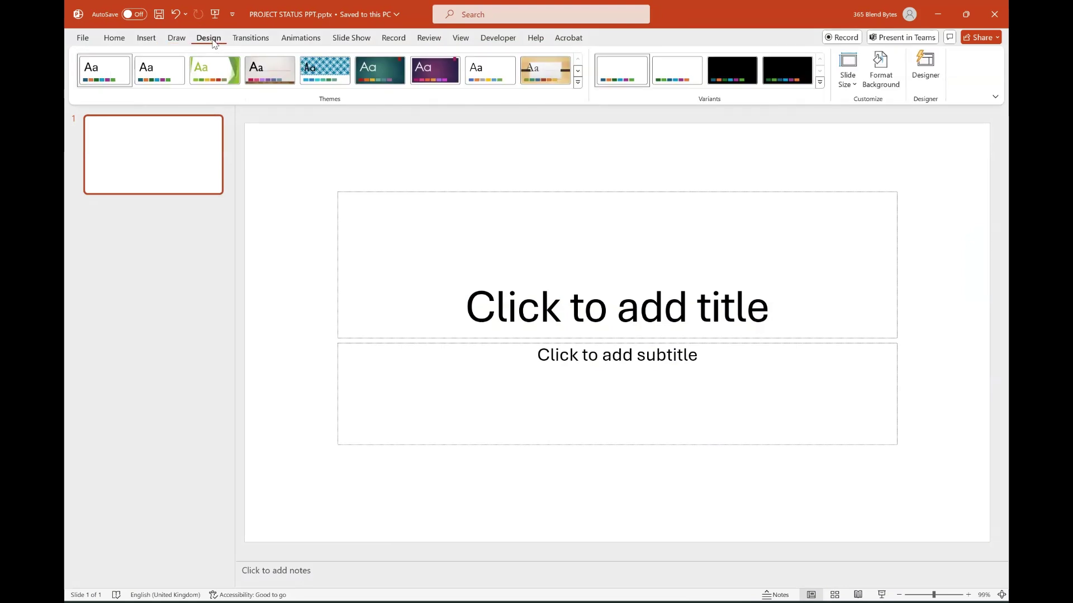
left_click(881, 70)
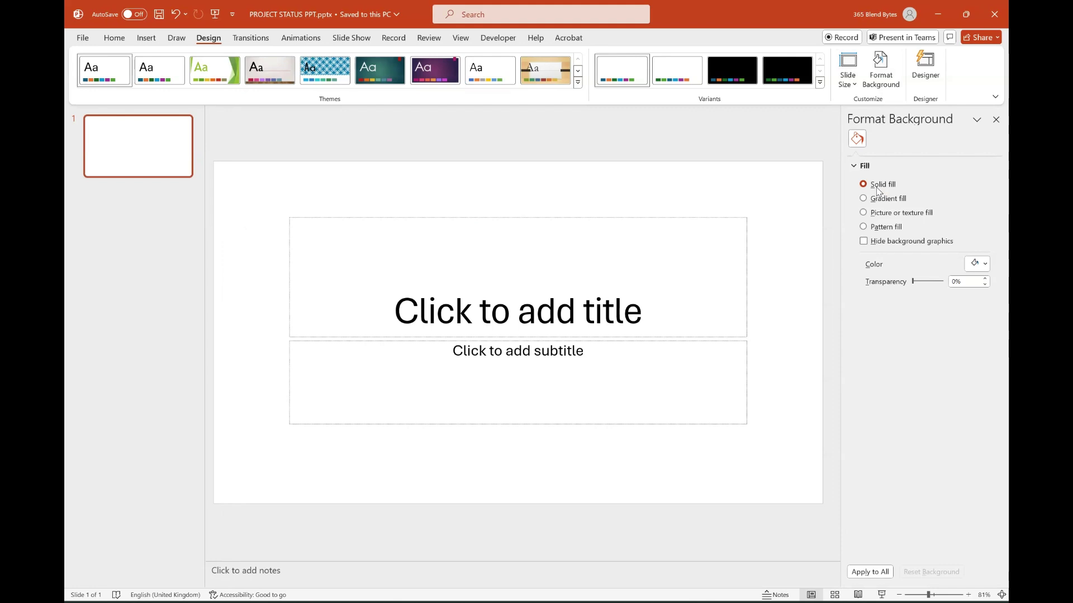
left_click(985, 264)
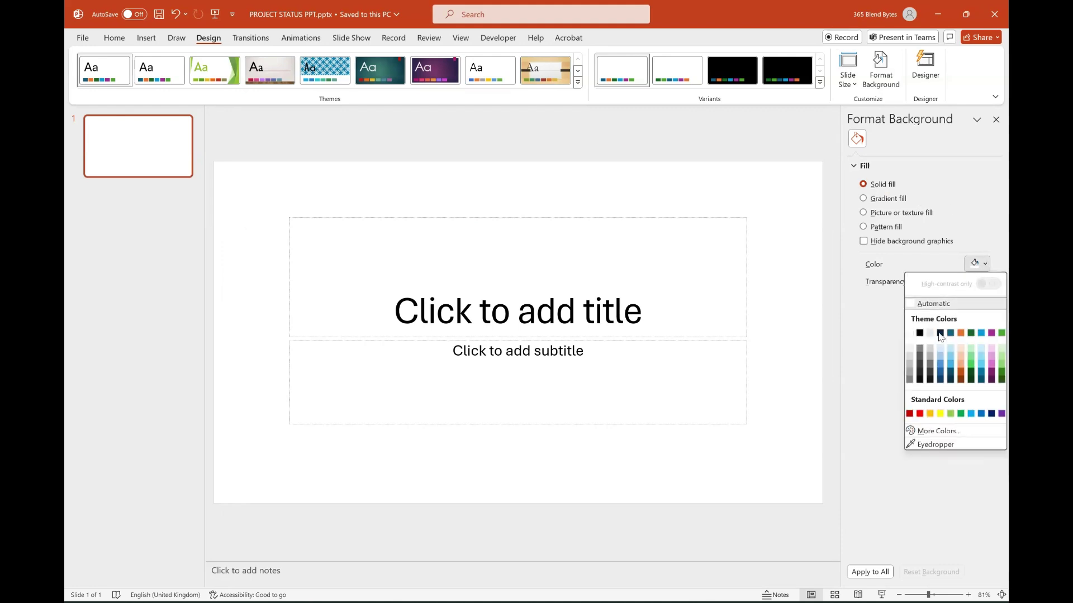
left_click(910, 356)
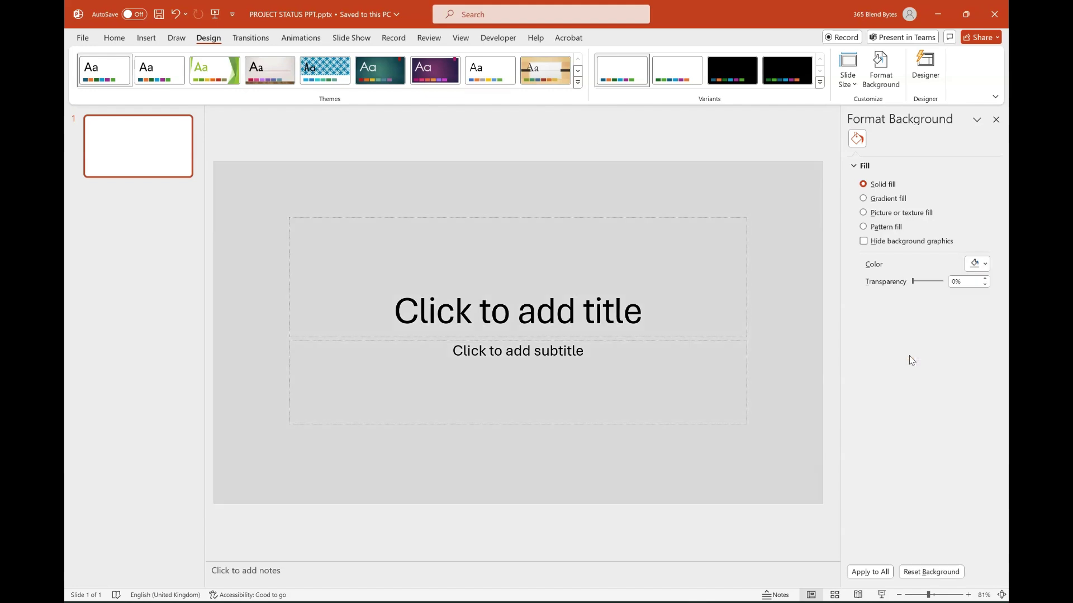
Paste PROJECT STATUS as the title and format it blue, 44 pt Aptos Black.
left_click(415, 304)
type("PROJECT STATUS")
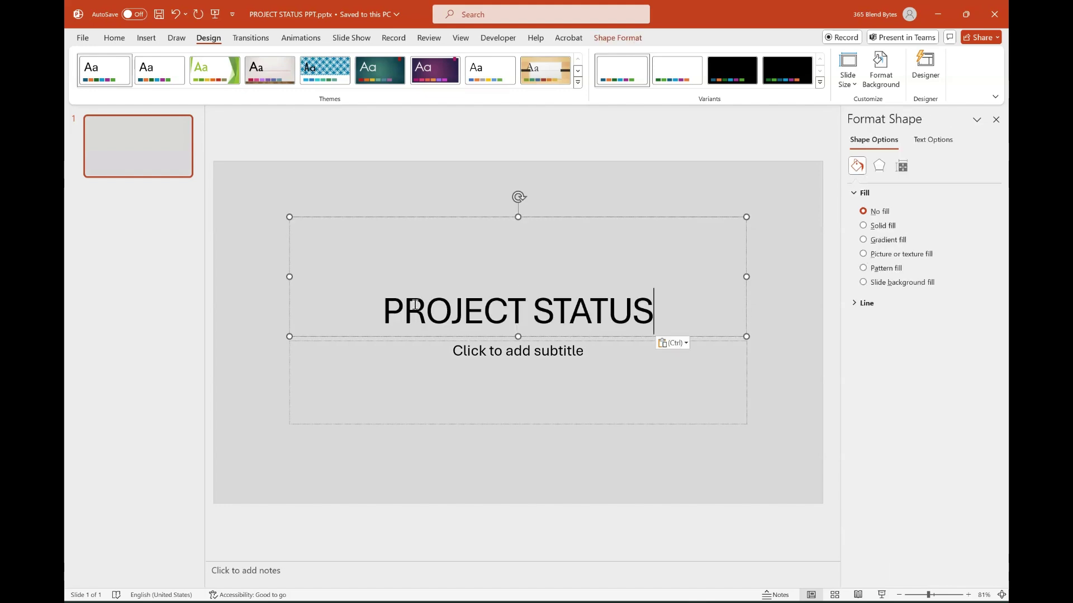
key("ctrl+a")
left_click(115, 38)
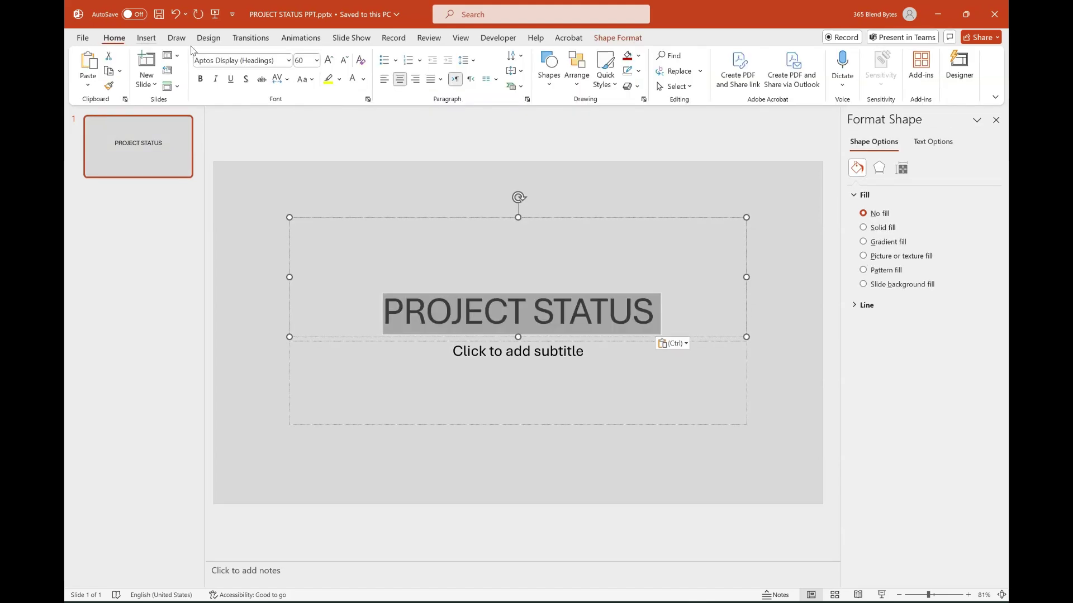
left_click(289, 61)
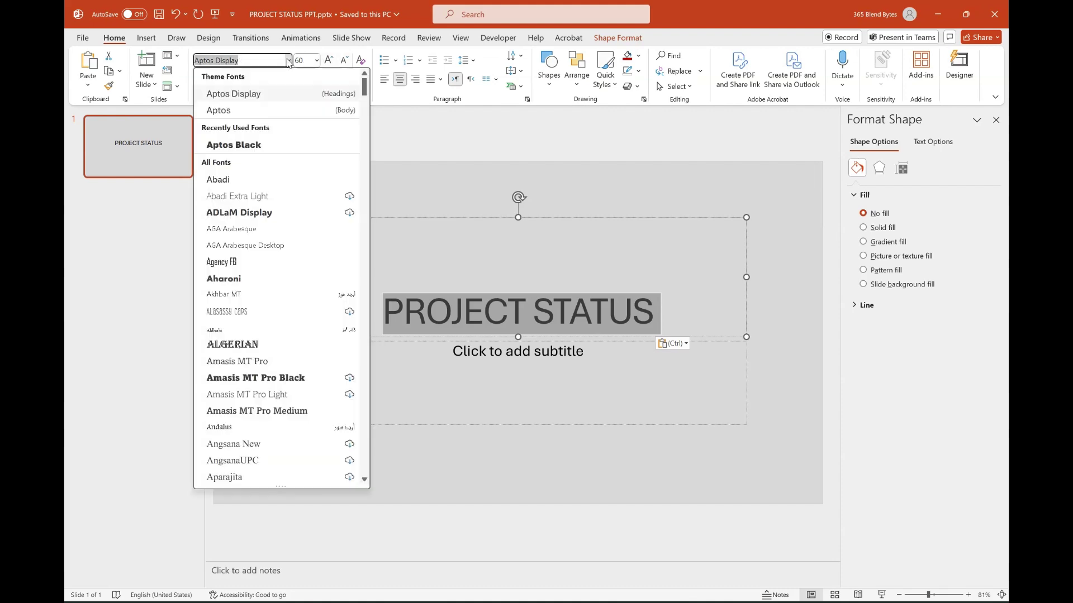
left_click(238, 147)
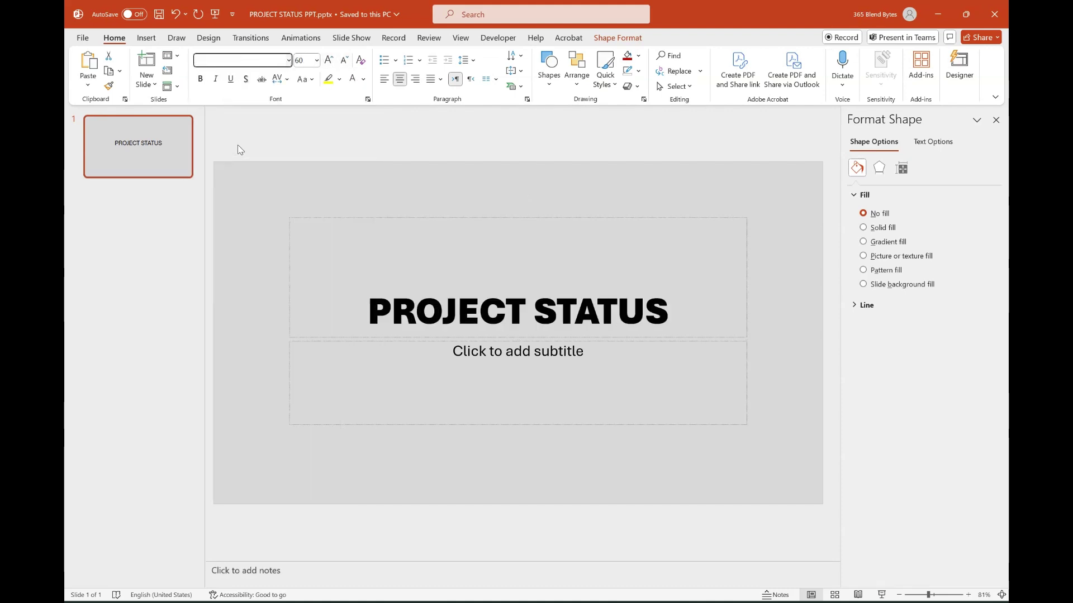
left_click(363, 81)
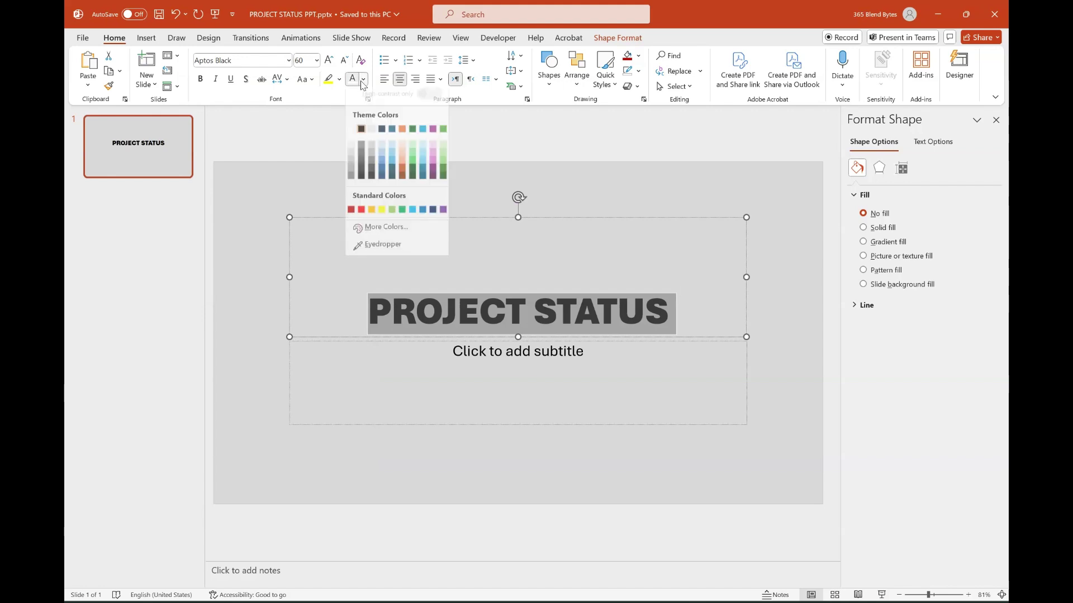
left_click(392, 134)
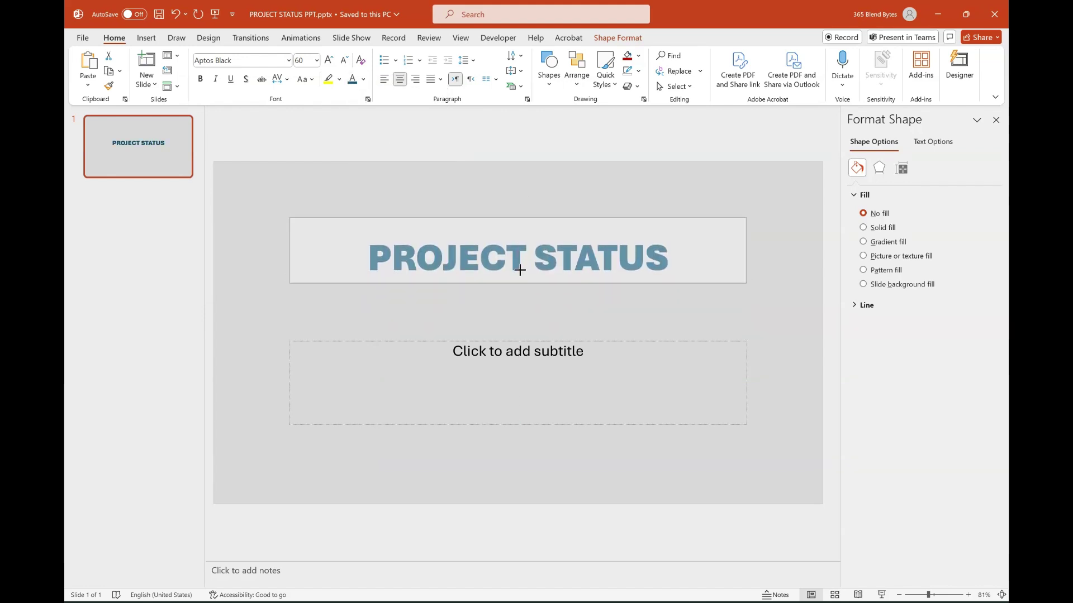
triple_click(520, 268)
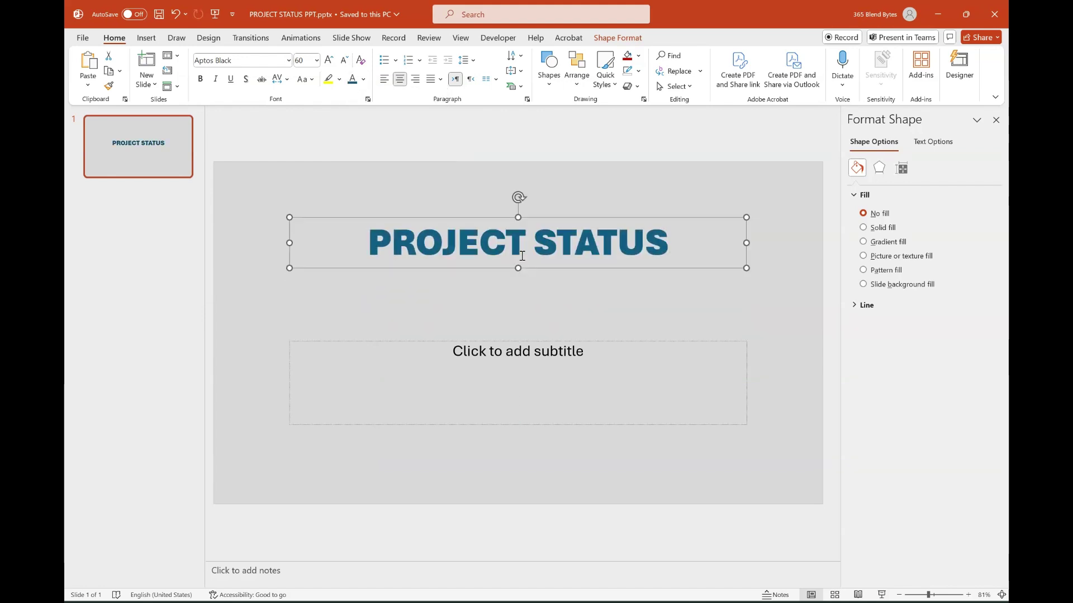
left_click(316, 60)
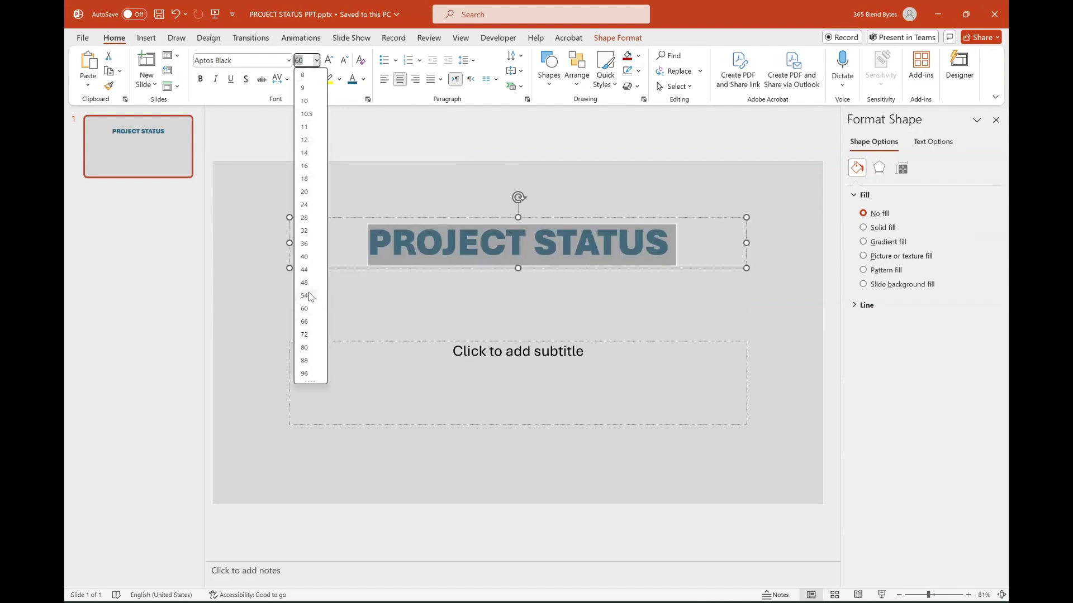
left_click(308, 272)
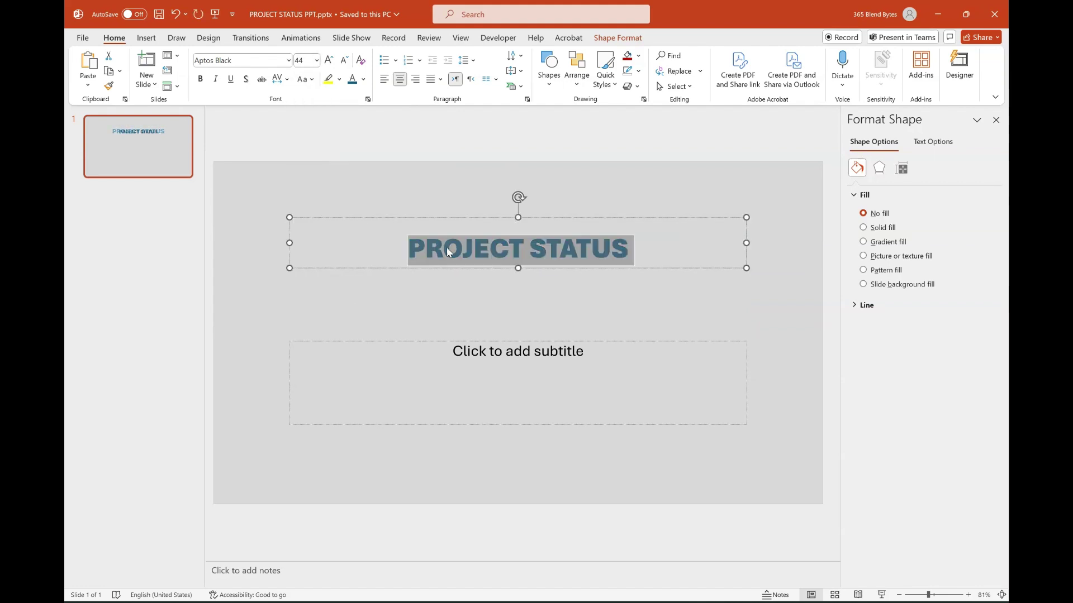
Delete the subtitle placeholder.
left_click(425, 342)
left_click(424, 339)
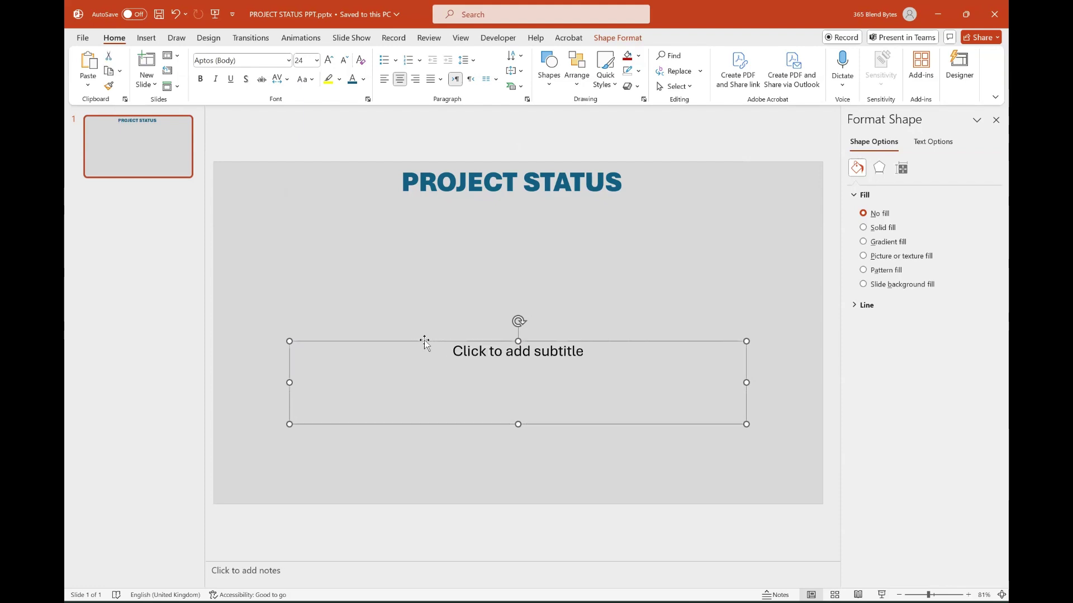
key("Delete")
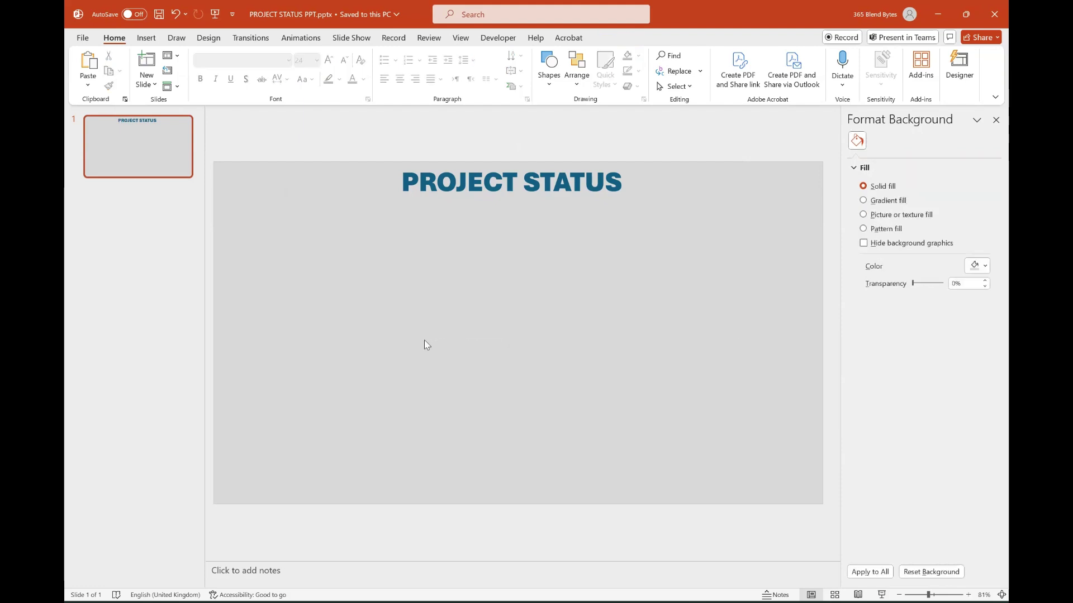
Draw a Round Same Side Corner Rectangle on the left, sized 5 in tall by 3 in wide.
left_click(156, 42)
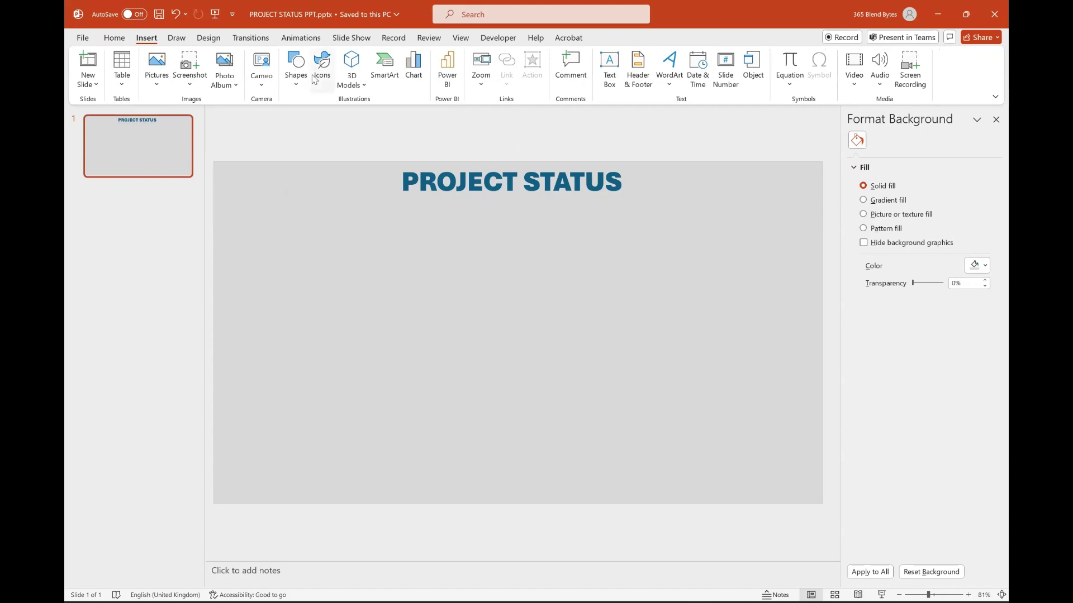
left_click(297, 87)
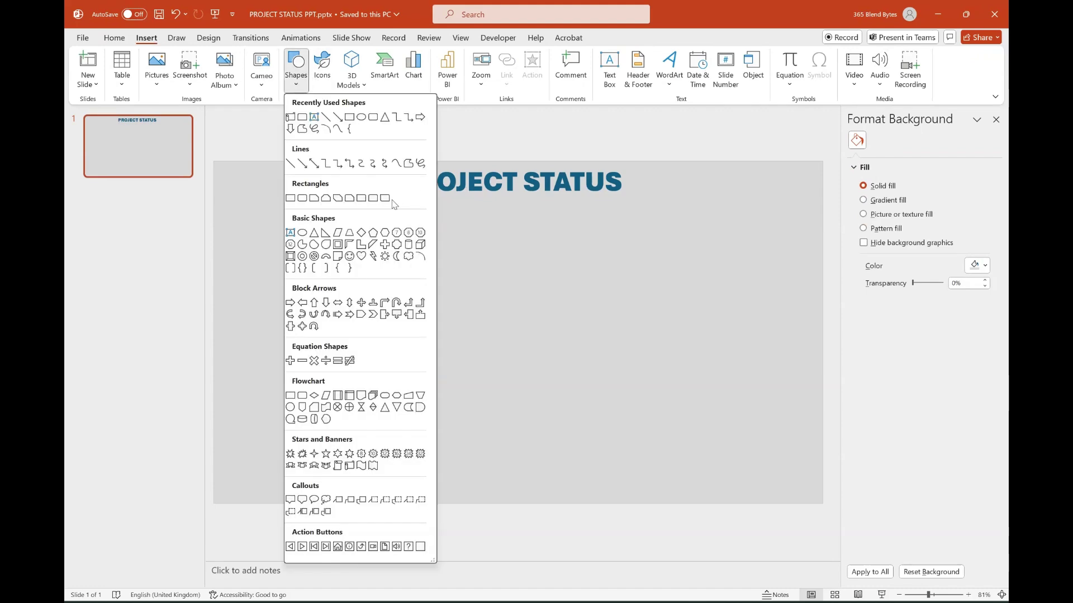
left_click(373, 198)
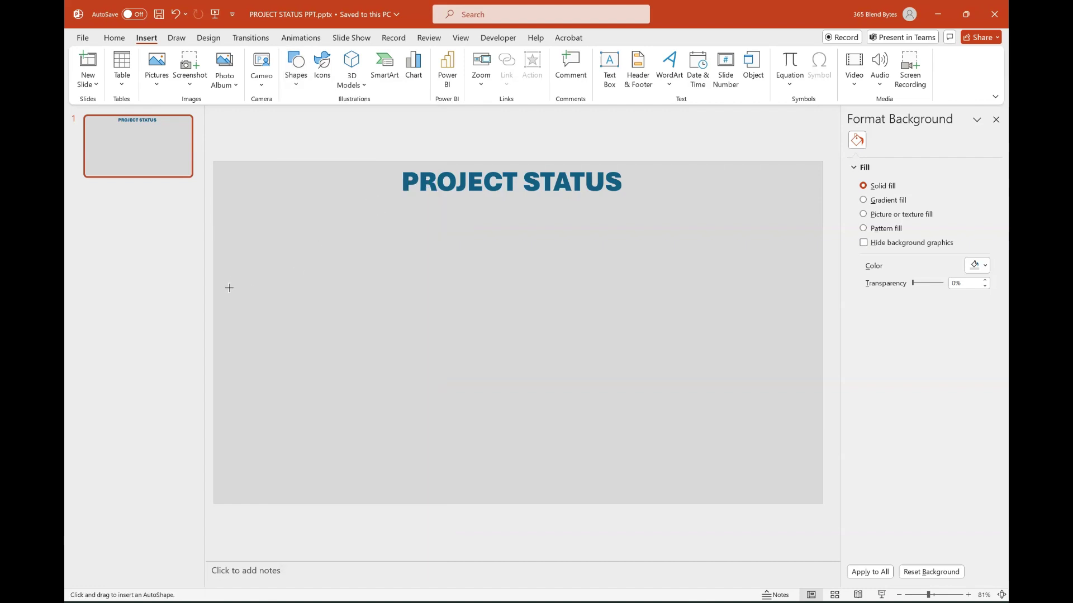
left_click_drag(233, 271, 348, 493)
left_click(966, 57)
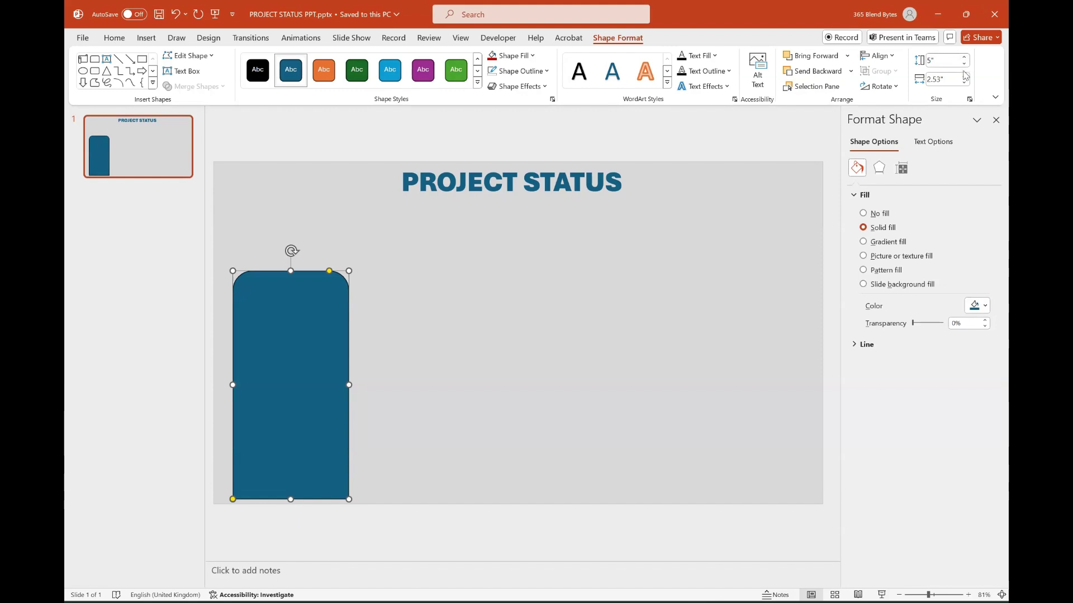
left_click(965, 76)
left_click(965, 77)
left_click(966, 76)
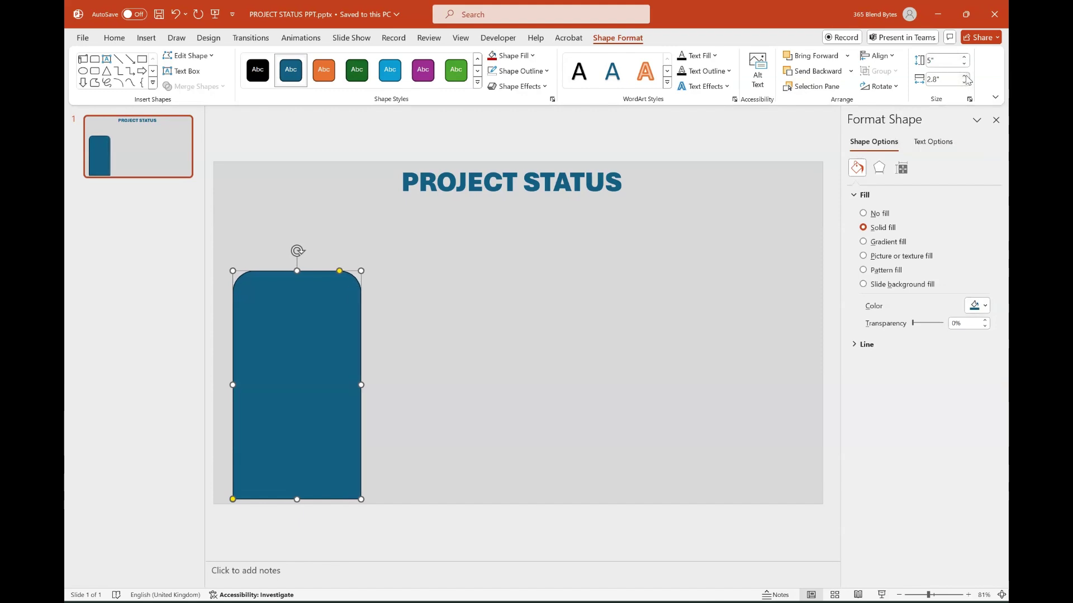
left_click(966, 76)
left_click(965, 76)
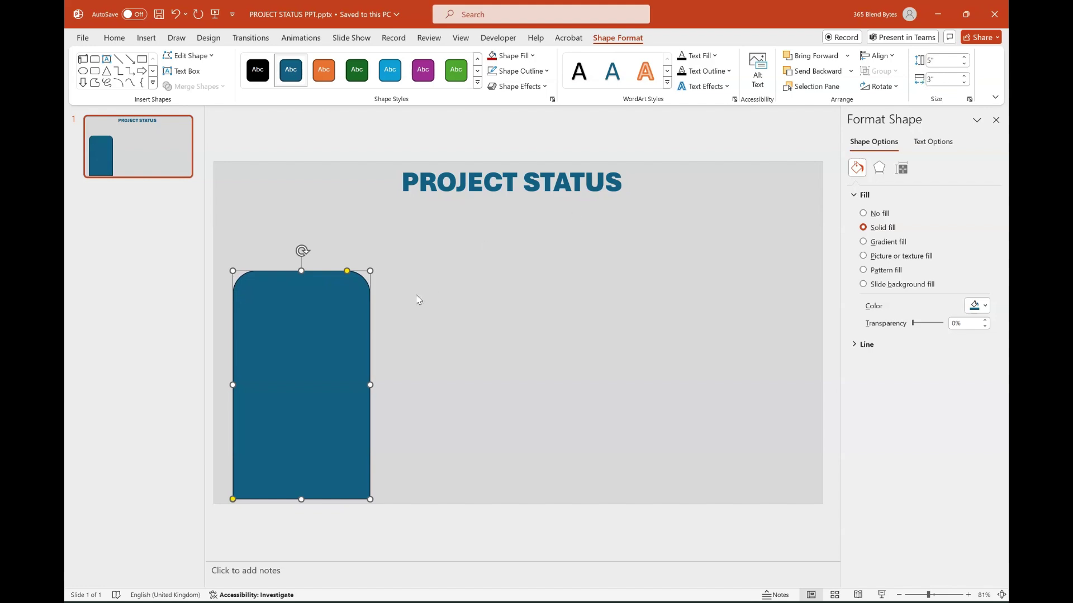
Turn the card so the rounded corners sit at the bottom, with very light grey fill and no outline.
left_click(880, 86)
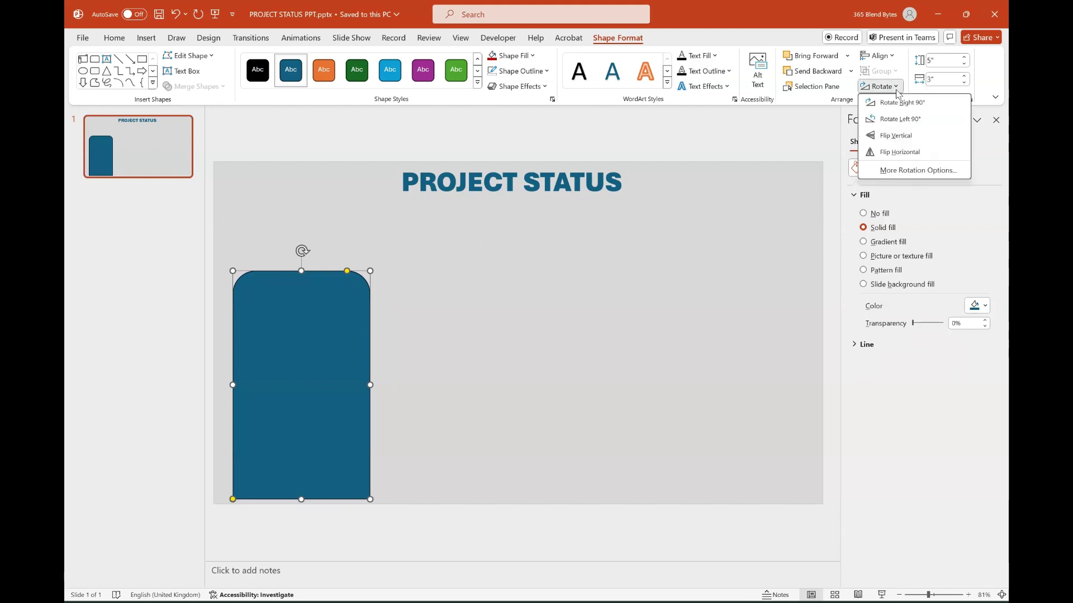
left_click(900, 151)
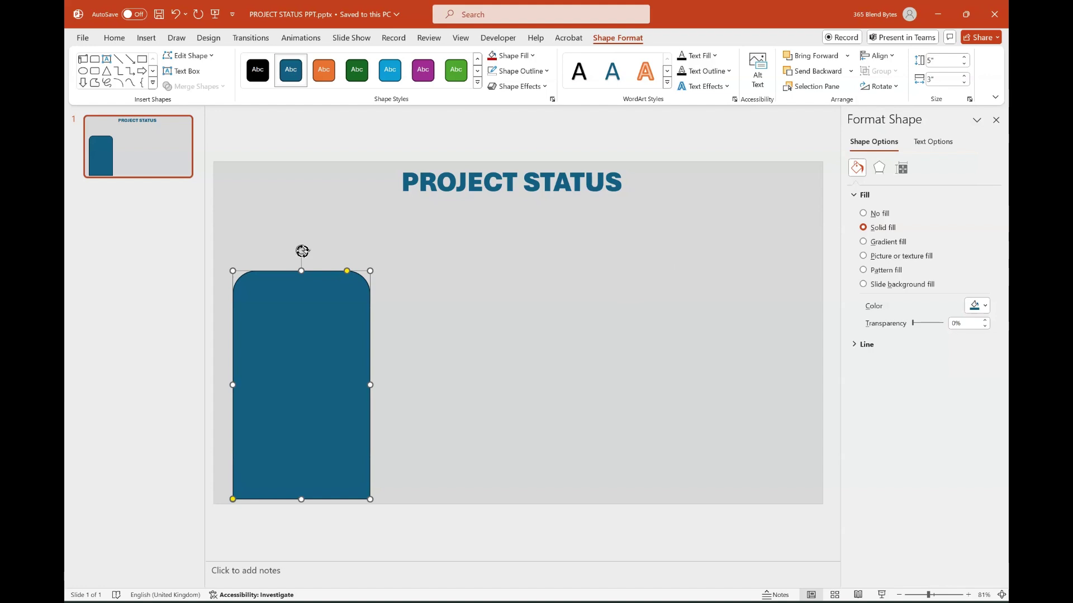
left_click_drag(301, 251, 299, 490)
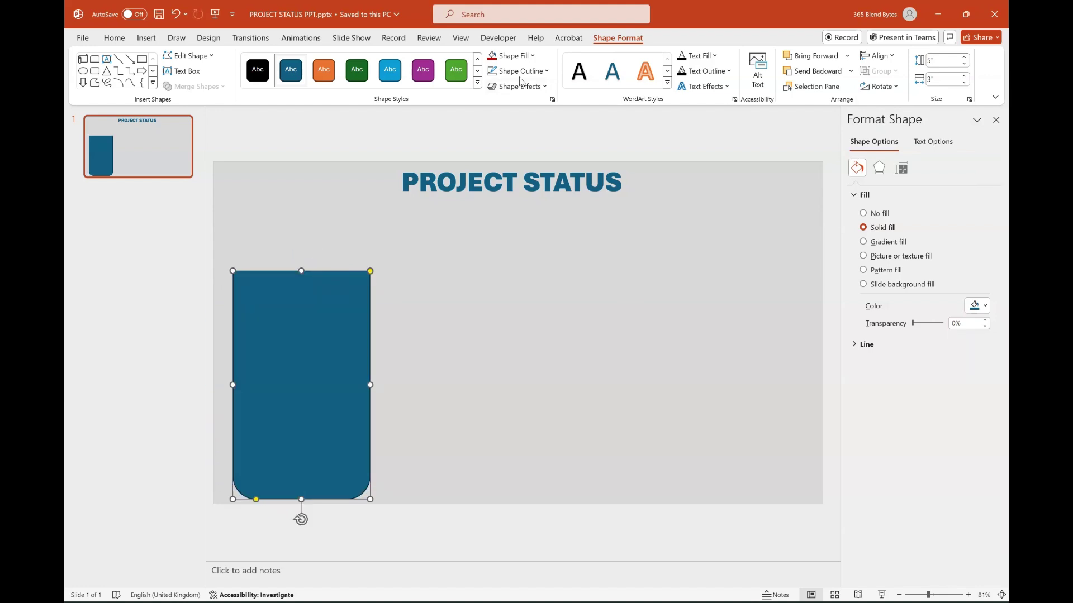
left_click(510, 55)
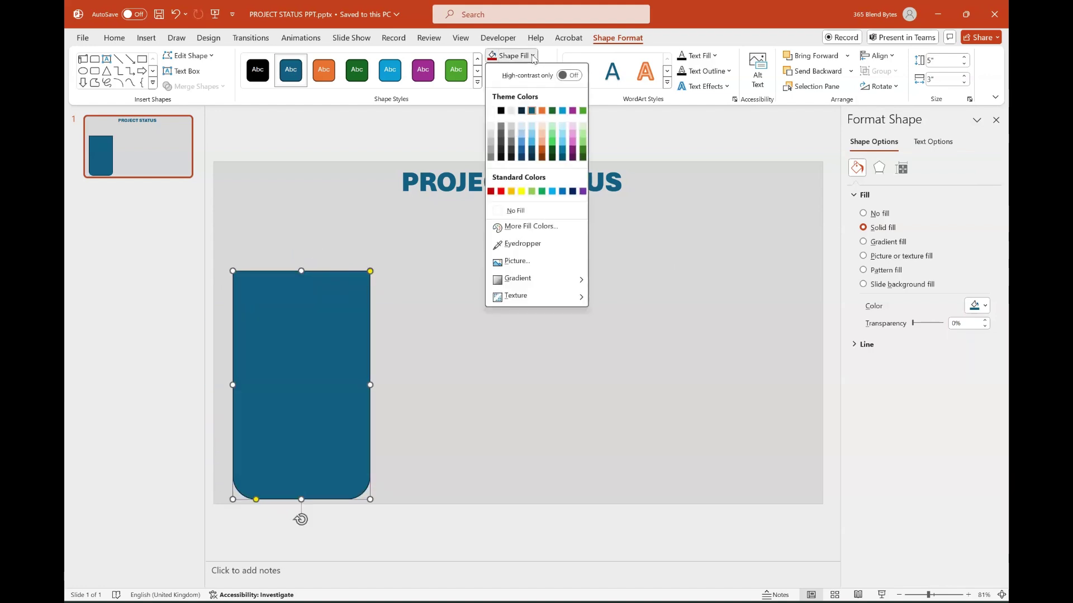
left_click(492, 129)
left_click(547, 71)
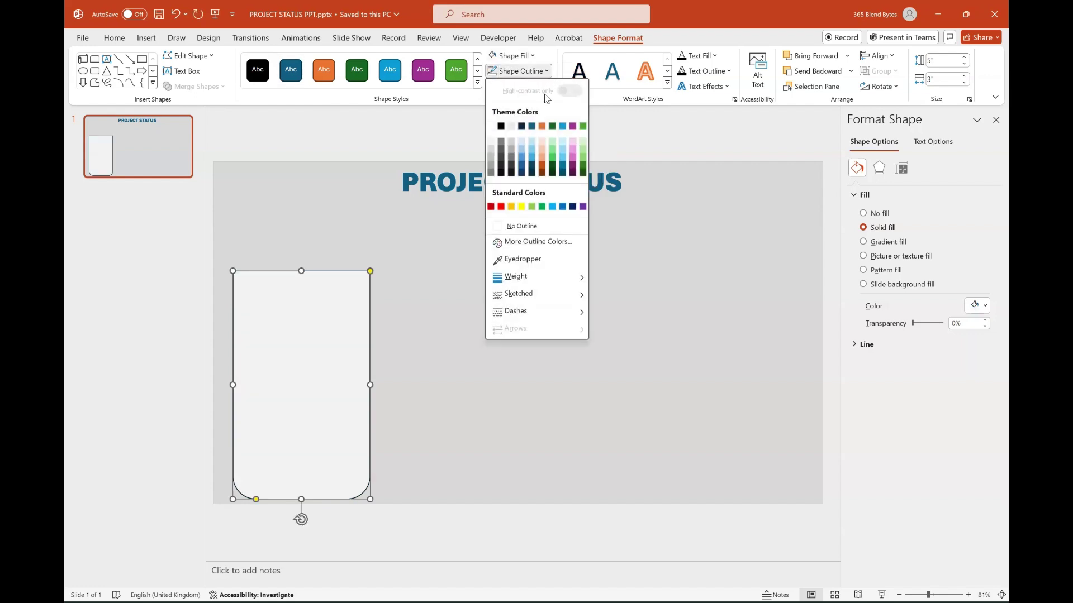
left_click(522, 225)
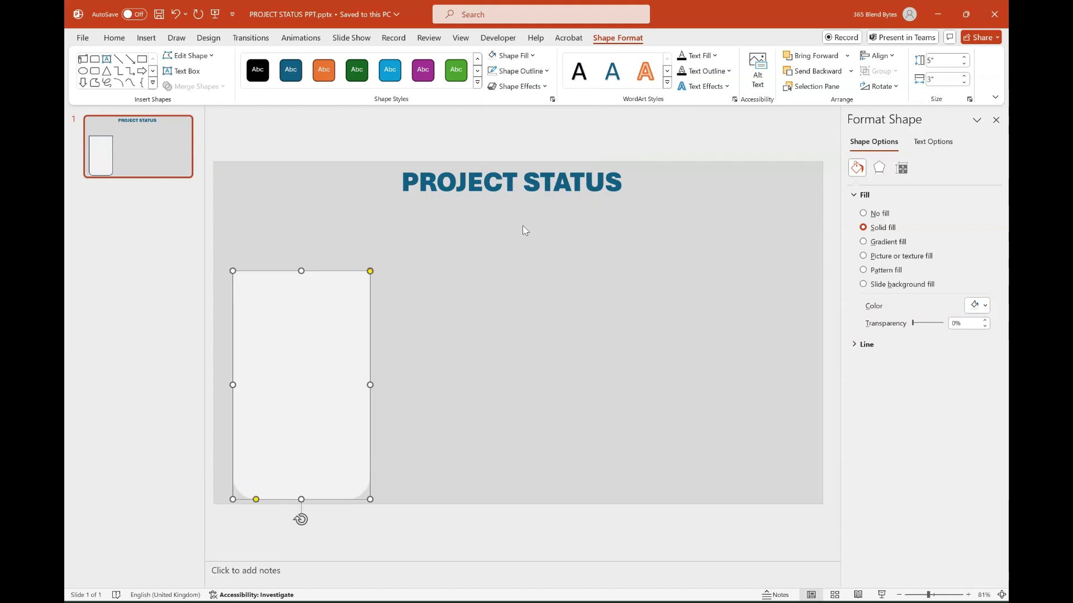
Draw a circle over the card's top edge and subtract it to cut a notch.
left_click(146, 40)
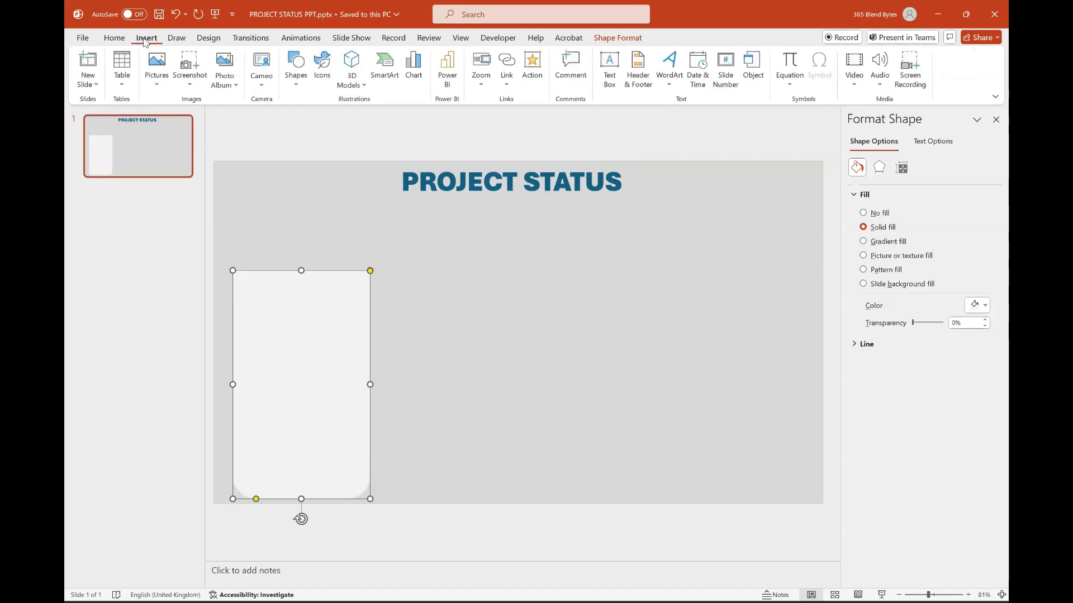
left_click(296, 67)
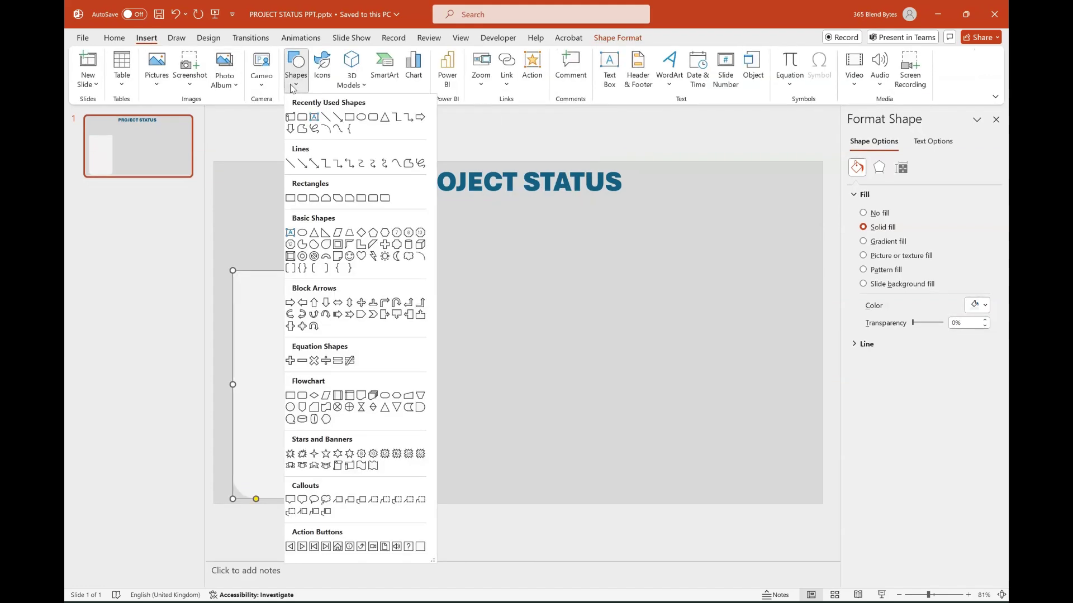
left_click(360, 119)
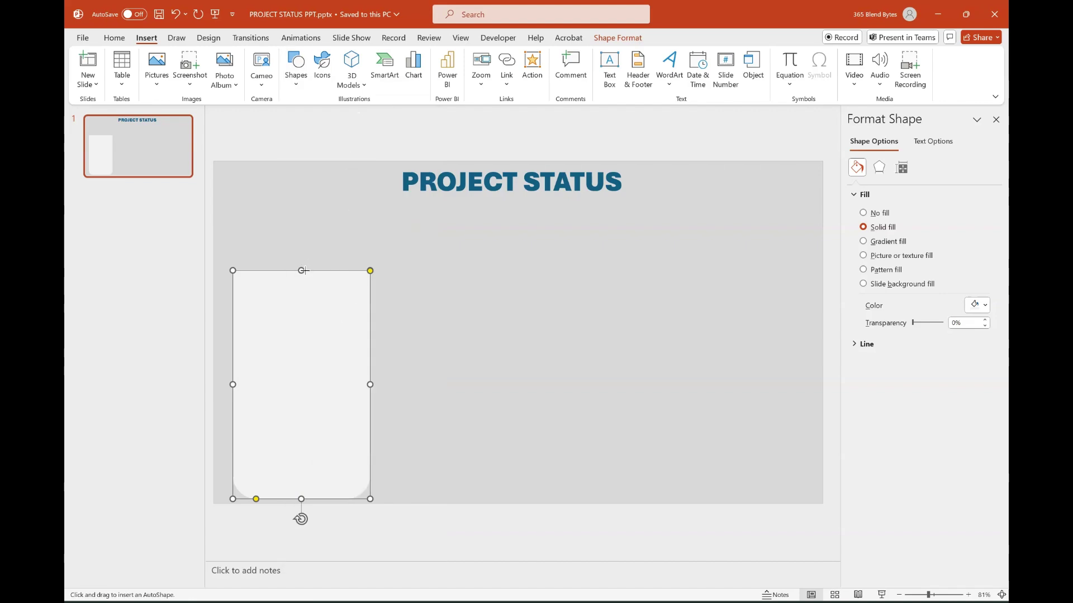
left_click_drag(302, 270, 301, 233)
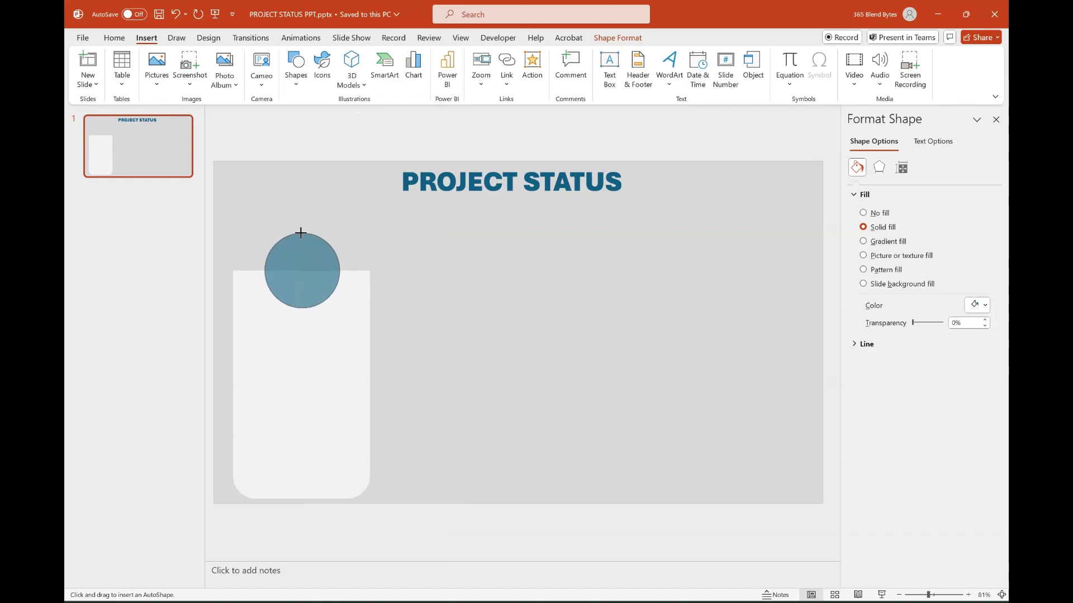
left_click_drag(301, 232, 301, 233)
left_click(321, 245, "shift")
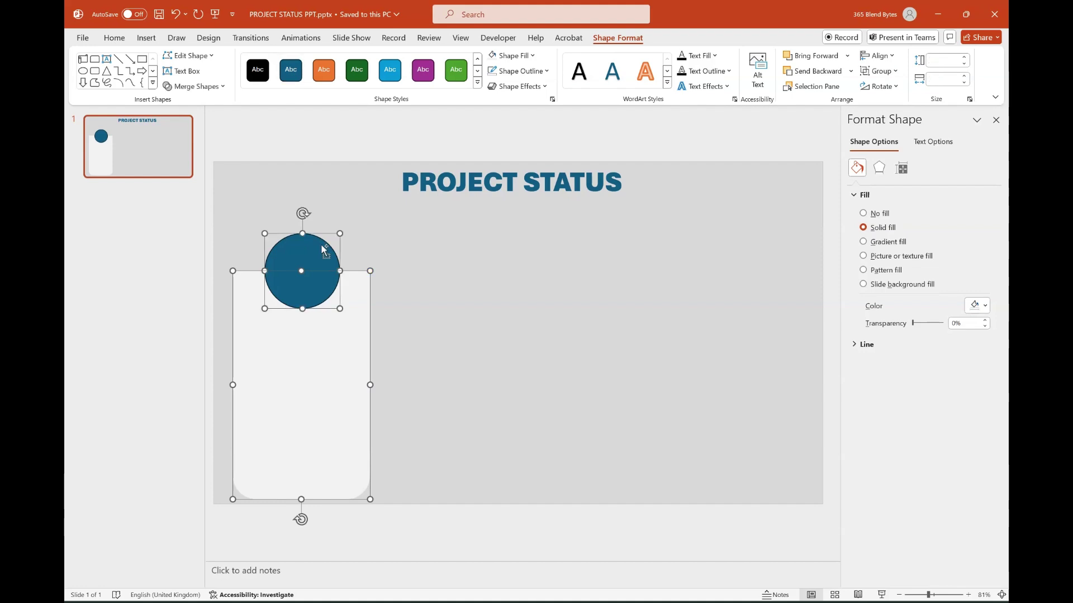
left_click(223, 87)
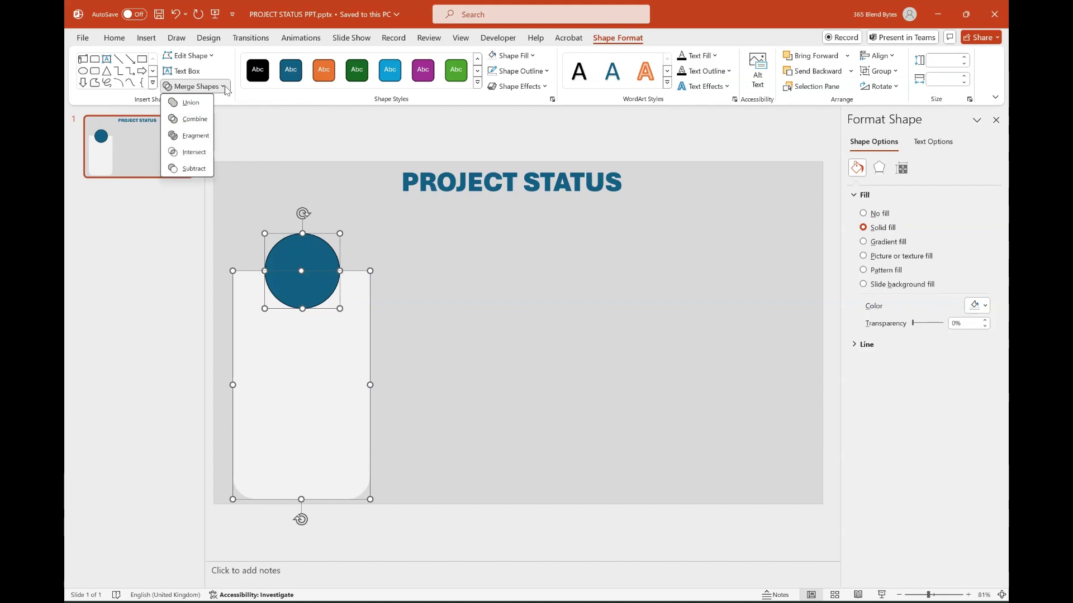
left_click(195, 168)
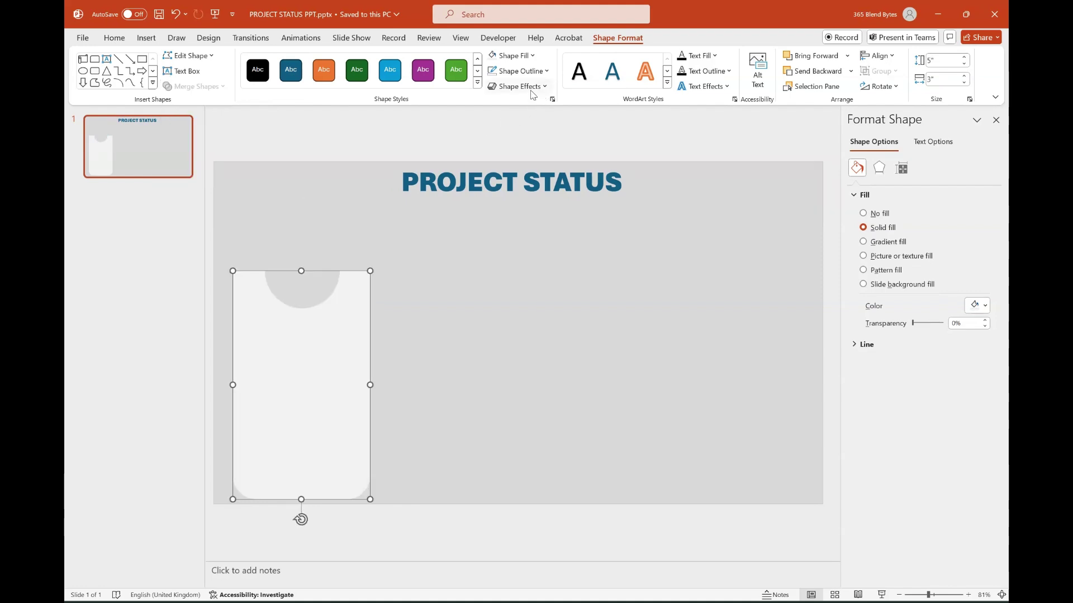
Apply a Shape Effects bevel preset to the notched card.
left_click(546, 88)
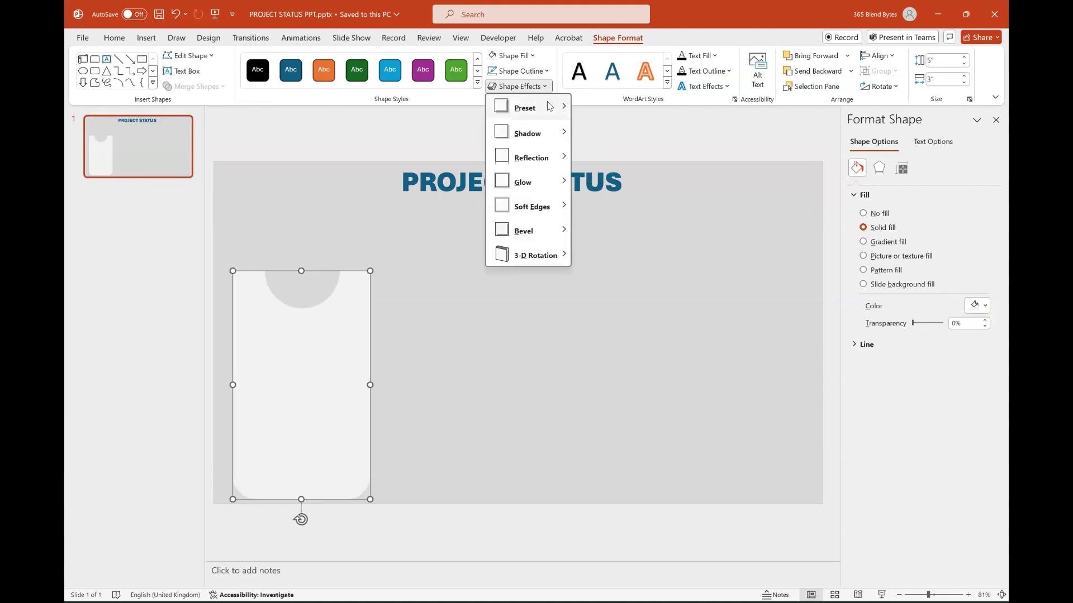
mouse_move(551, 106)
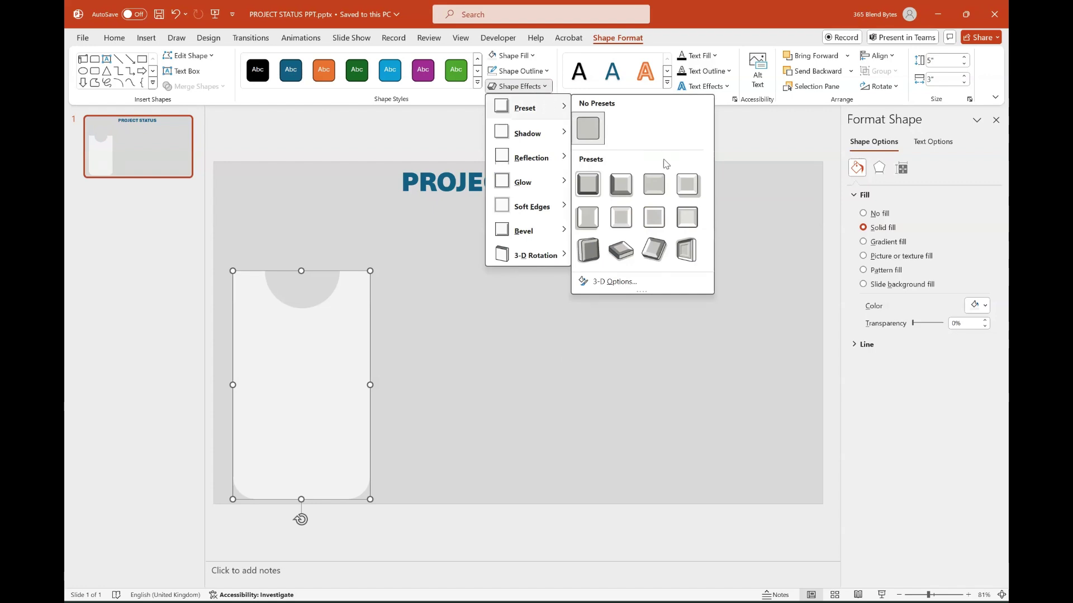
left_click(687, 190)
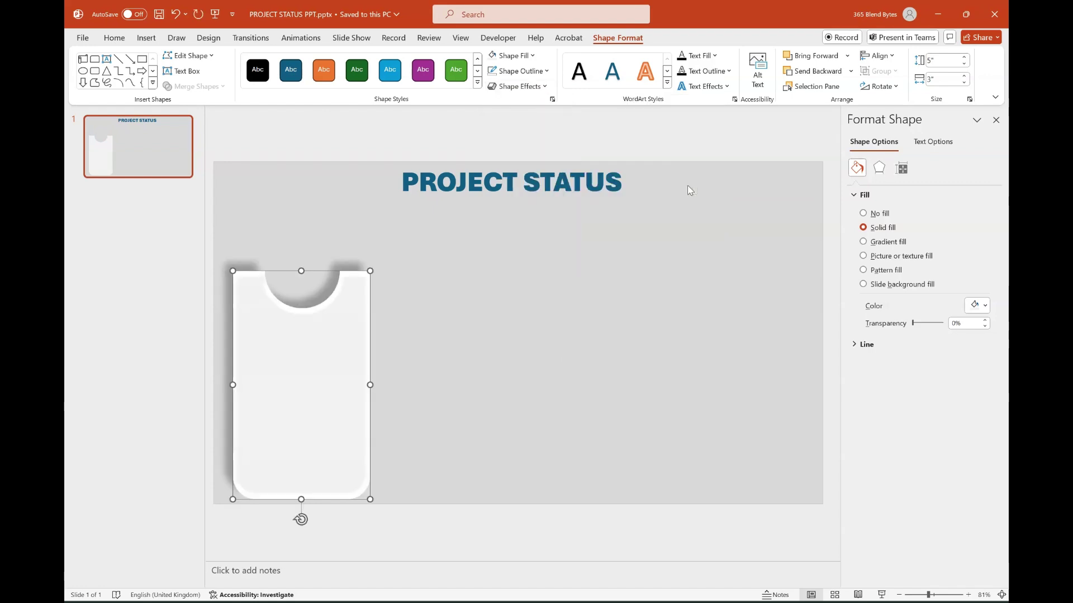
Draw a Scroll: Horizontal banner beside the card.
left_click(147, 38)
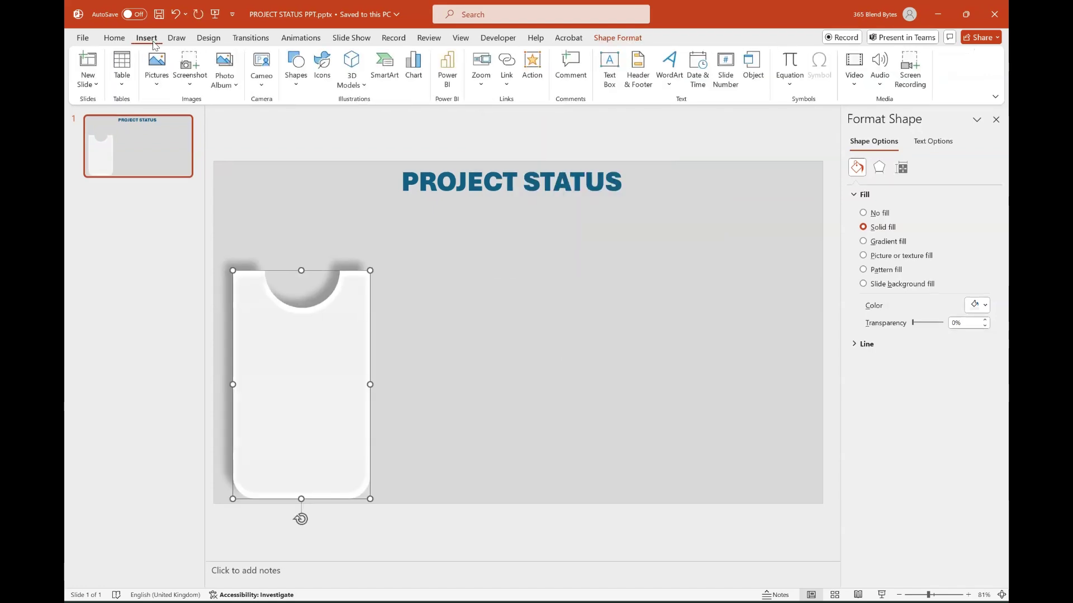
left_click(300, 83)
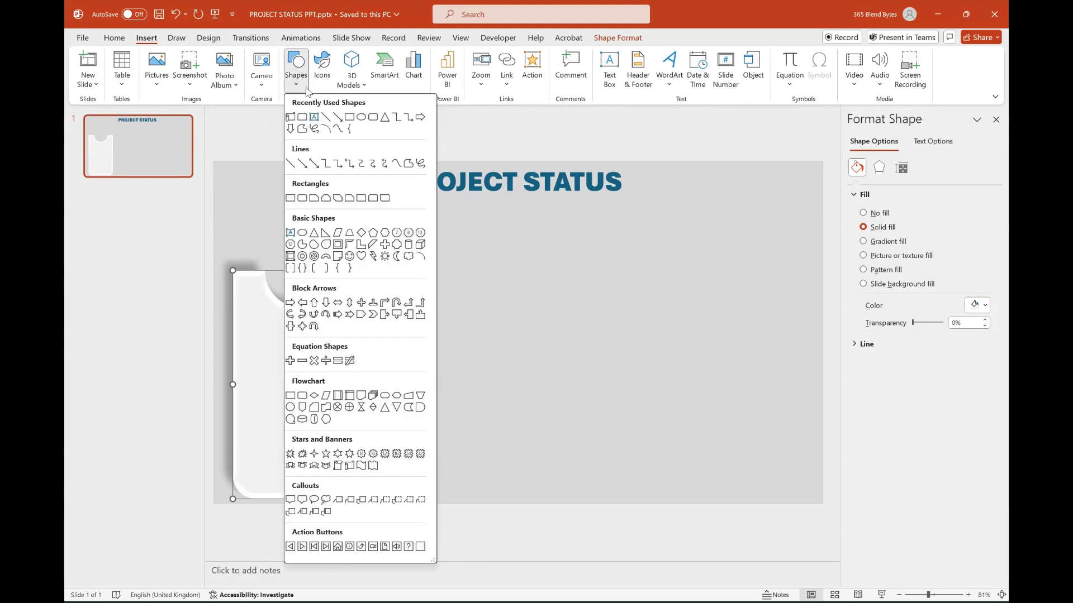
left_click(349, 466)
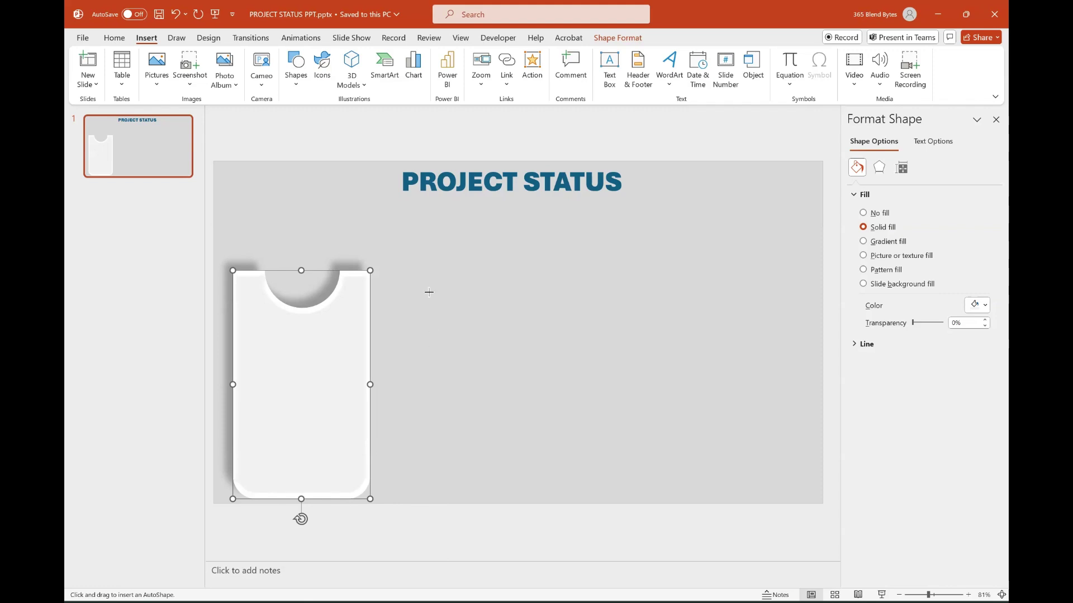
left_click_drag(412, 287, 514, 354)
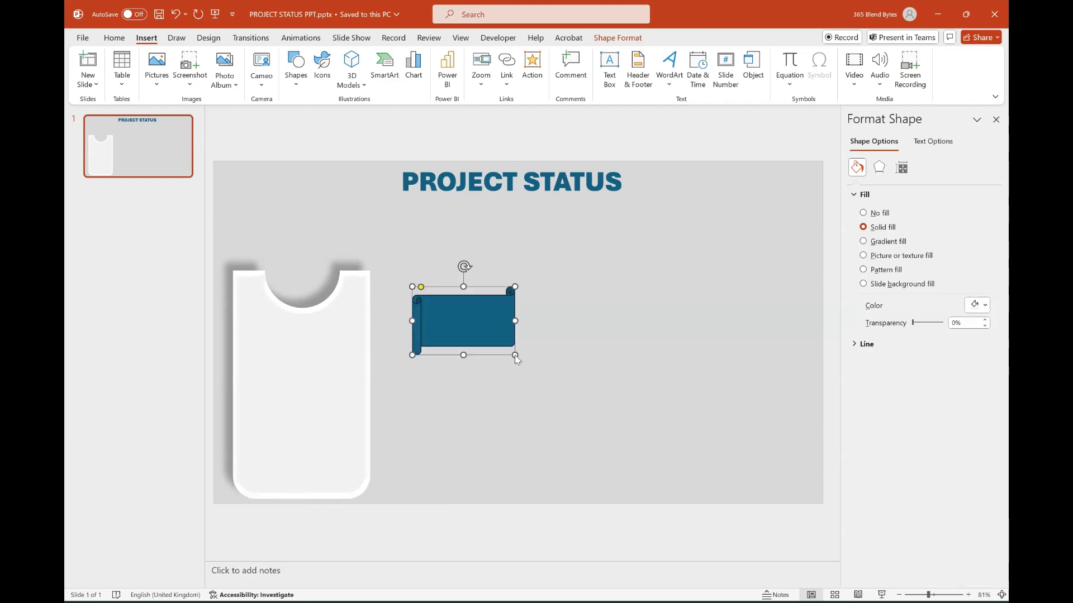
Copy the card's formatting onto the banner, fill it dark red, and move it onto the card top.
left_click(350, 343)
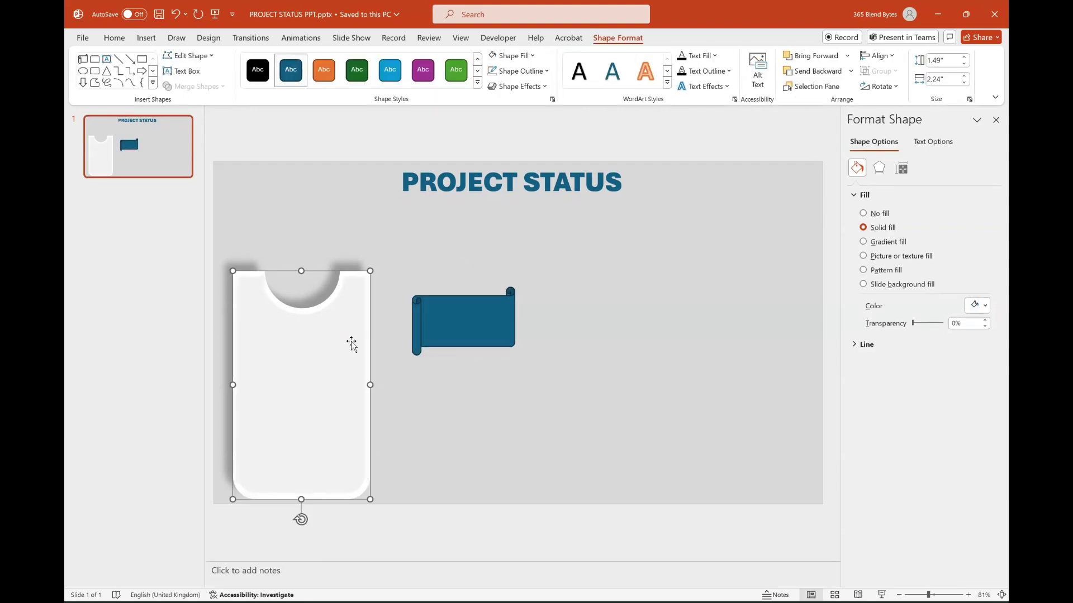
left_click(114, 41)
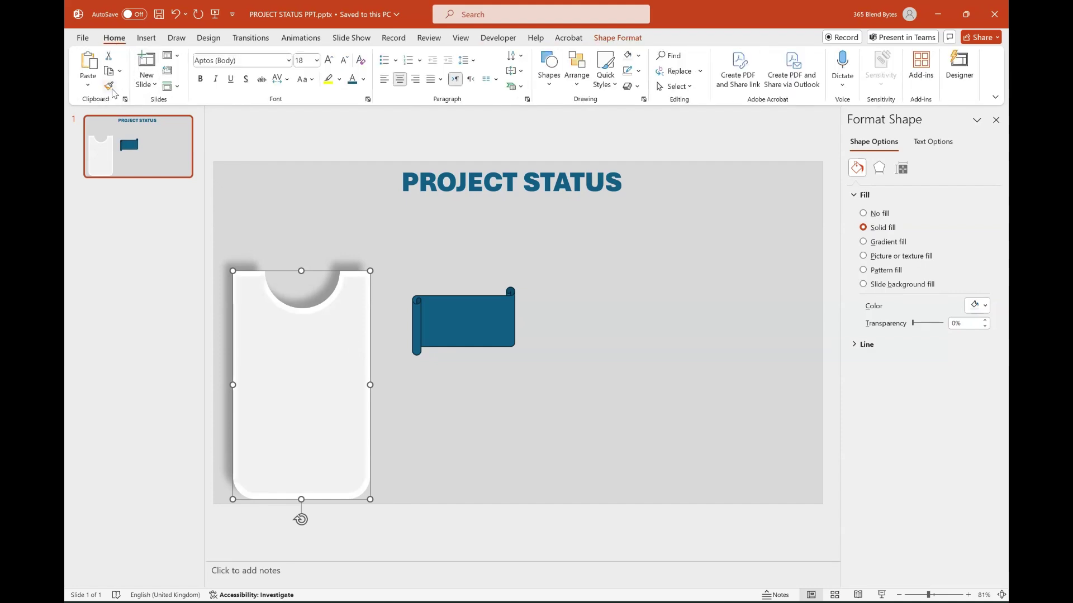
left_click(109, 87)
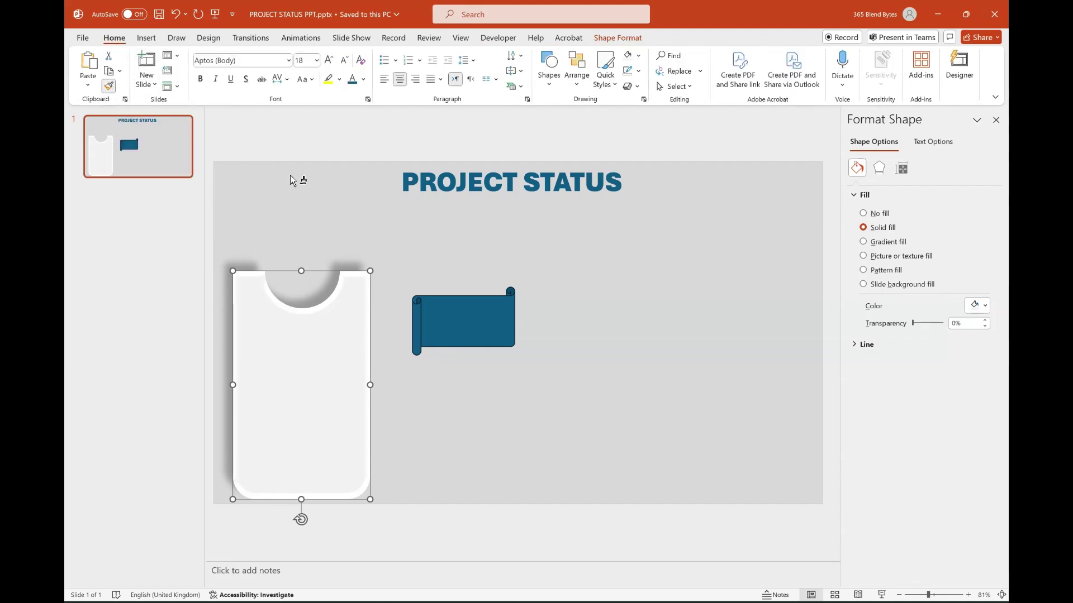
left_click(447, 319)
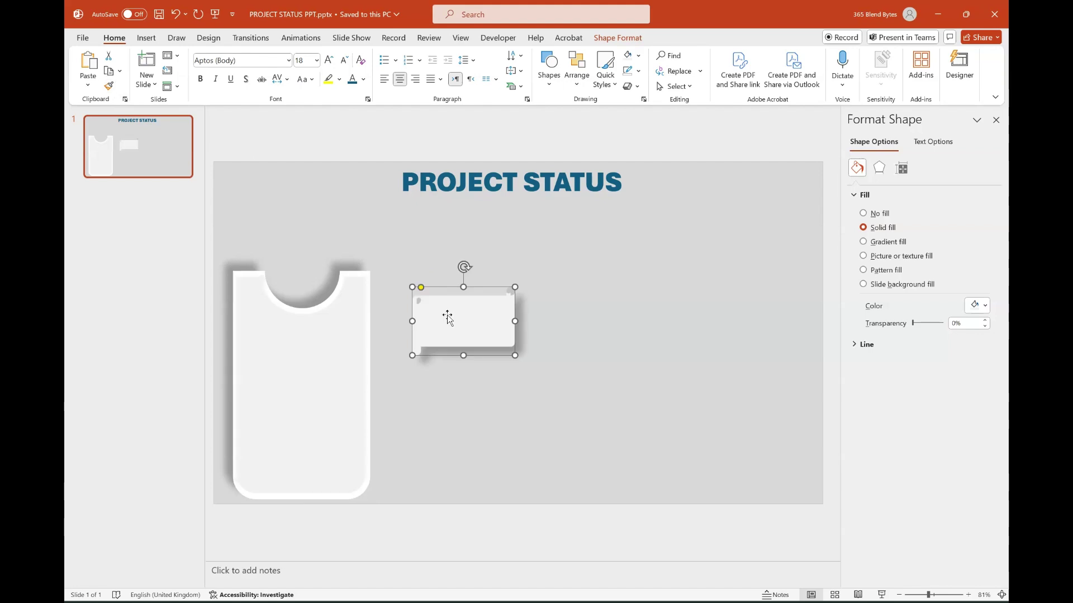
left_click(639, 56)
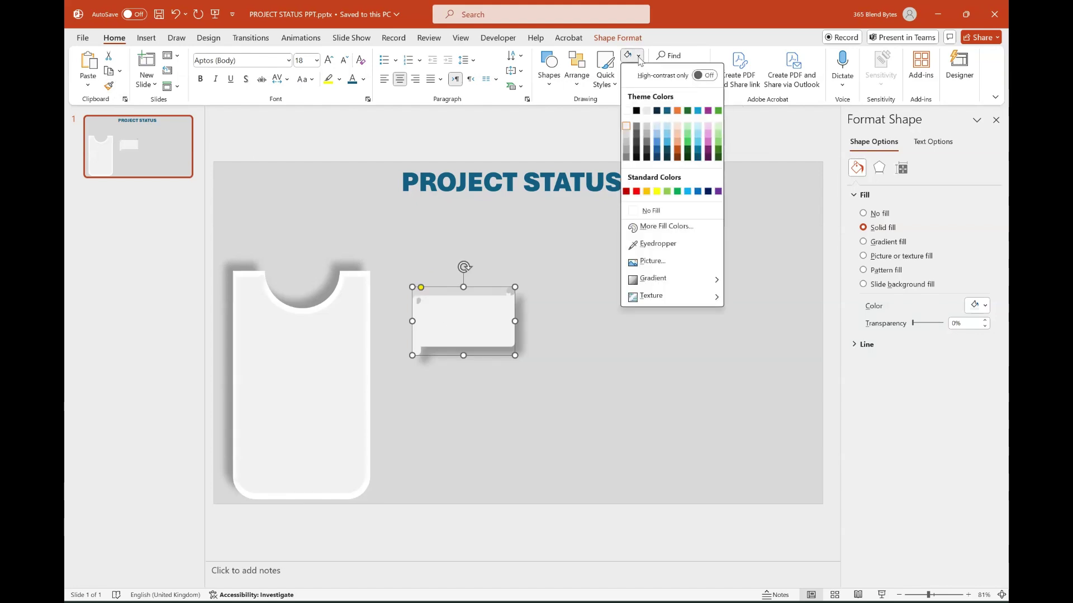
left_click(627, 192)
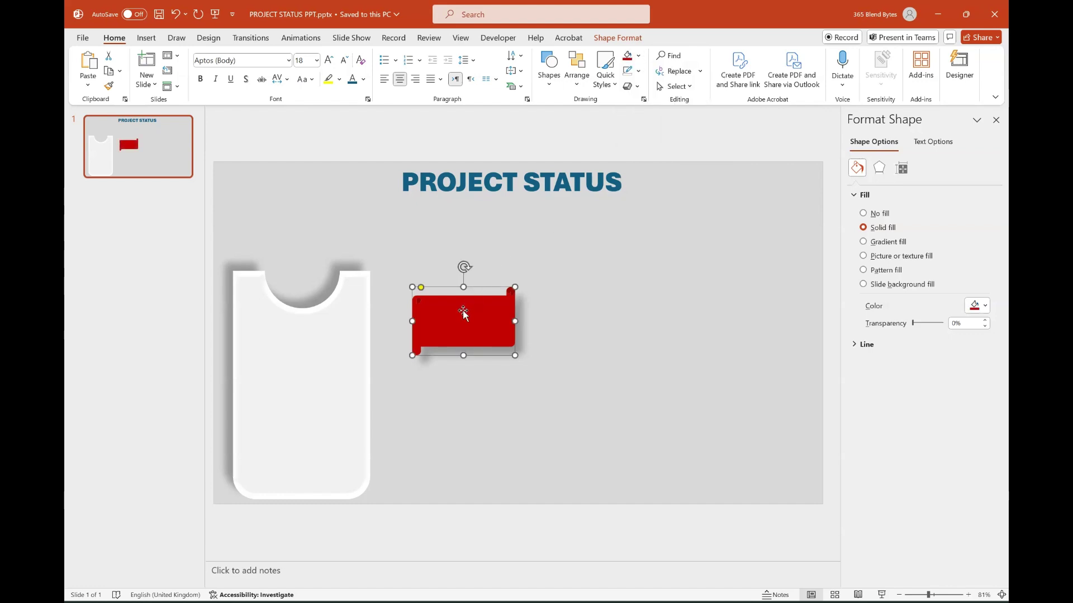
left_click_drag(463, 314, 281, 283)
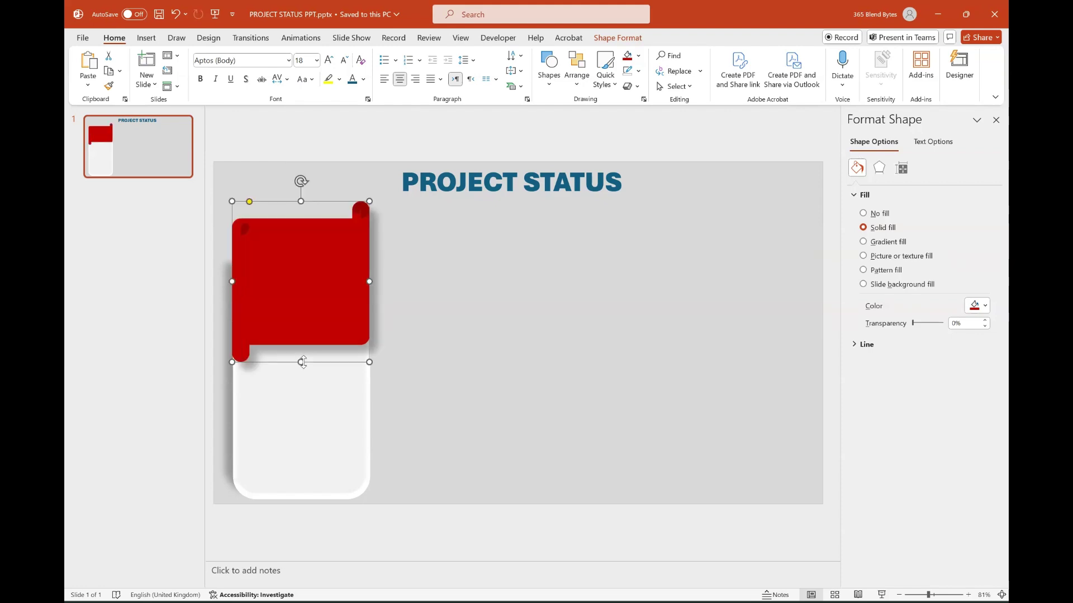
Send the red banner behind the white card.
right_click(370, 282)
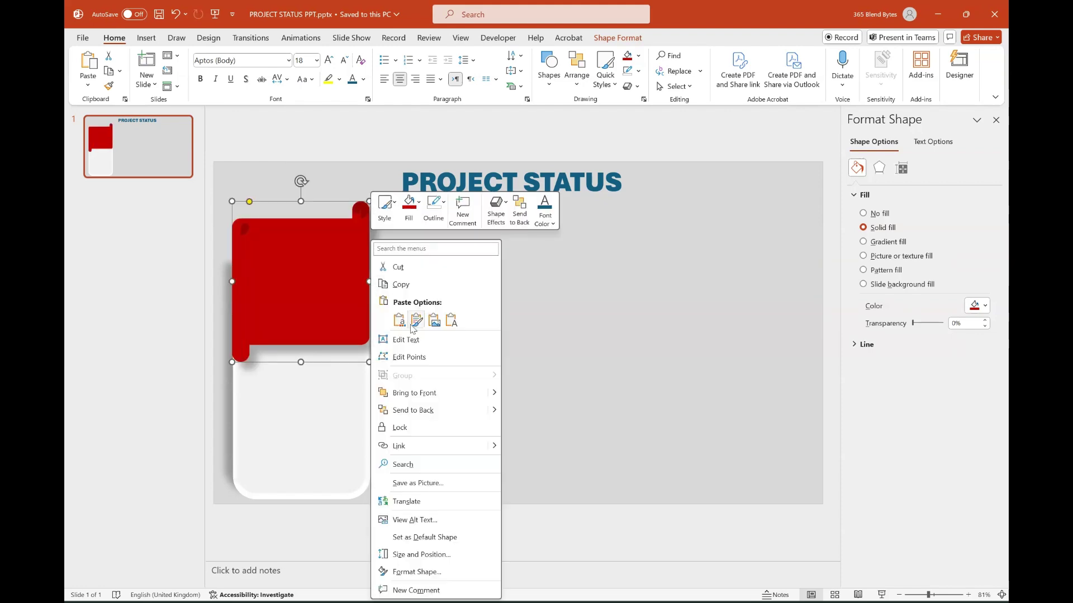
left_click(418, 411)
left_click(417, 414)
Add a text box on the banner reading SCOPE.
left_click(147, 38)
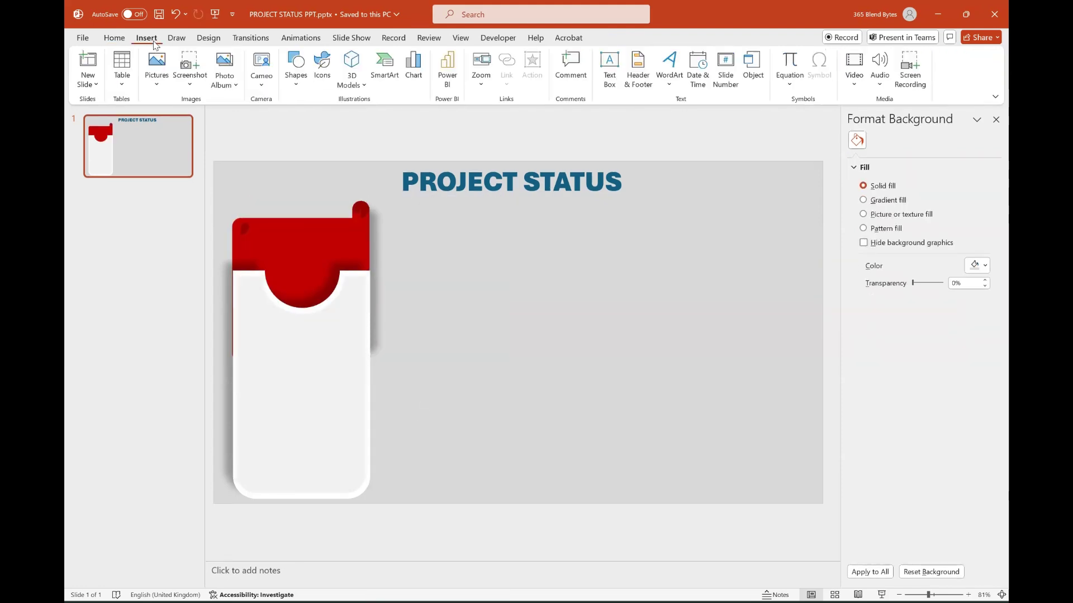
left_click(613, 70)
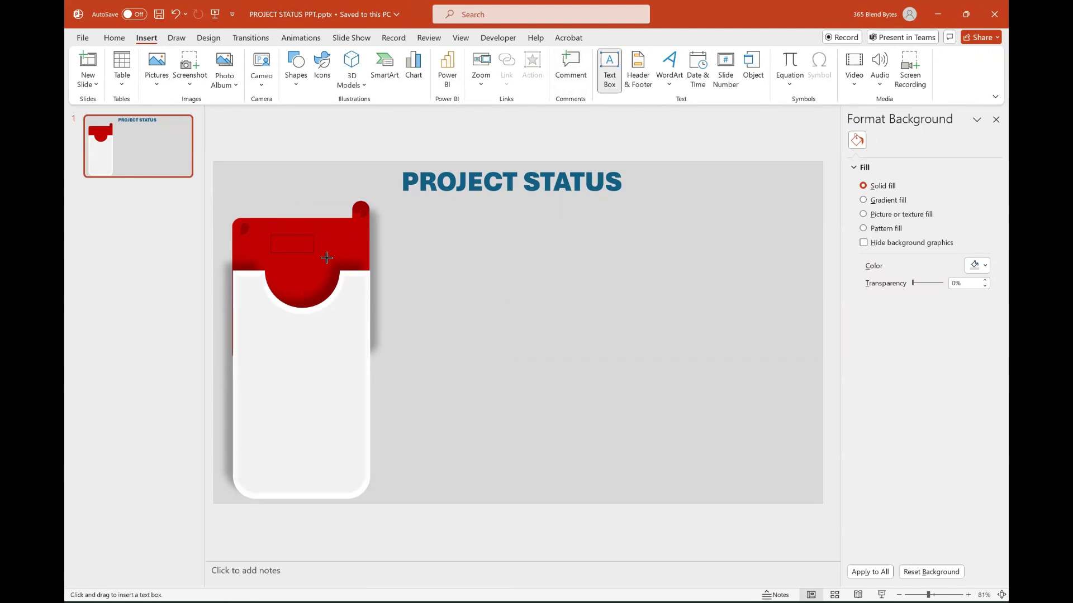
left_click_drag(331, 260, 330, 258)
type("SCOPE")
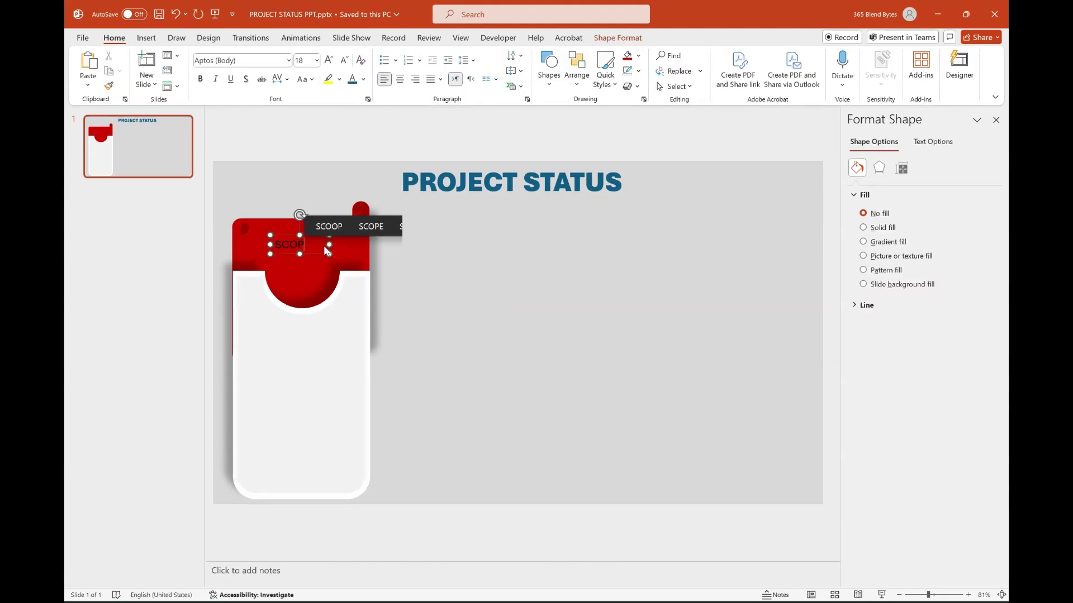
left_click(587, 304)
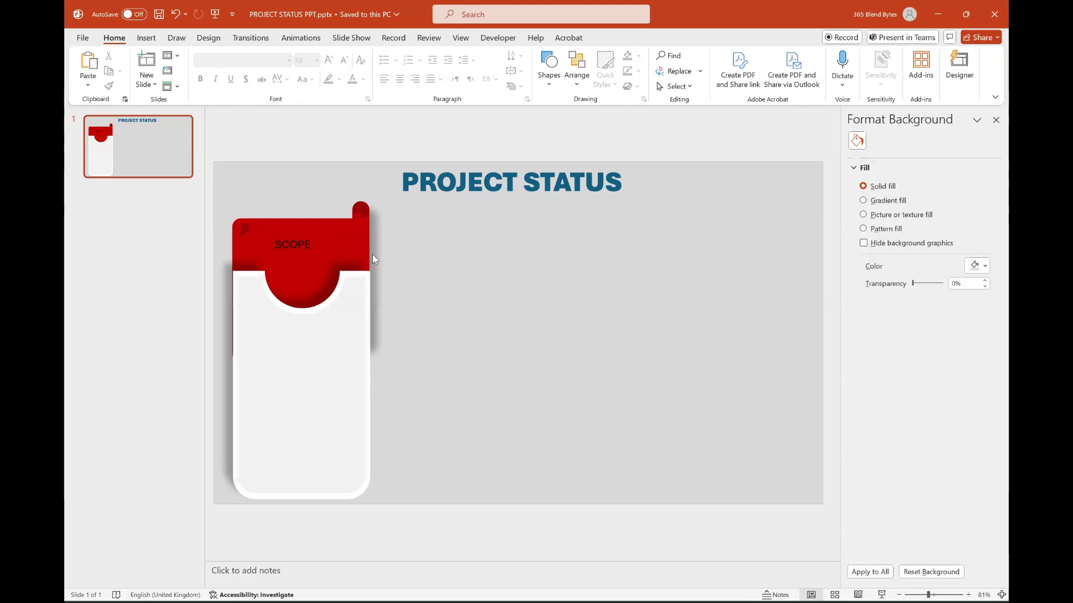
Format SCOPE as centred white Aptos Black at 36 pt.
left_click(302, 254)
left_click(302, 254)
left_click(288, 60)
left_click(252, 147)
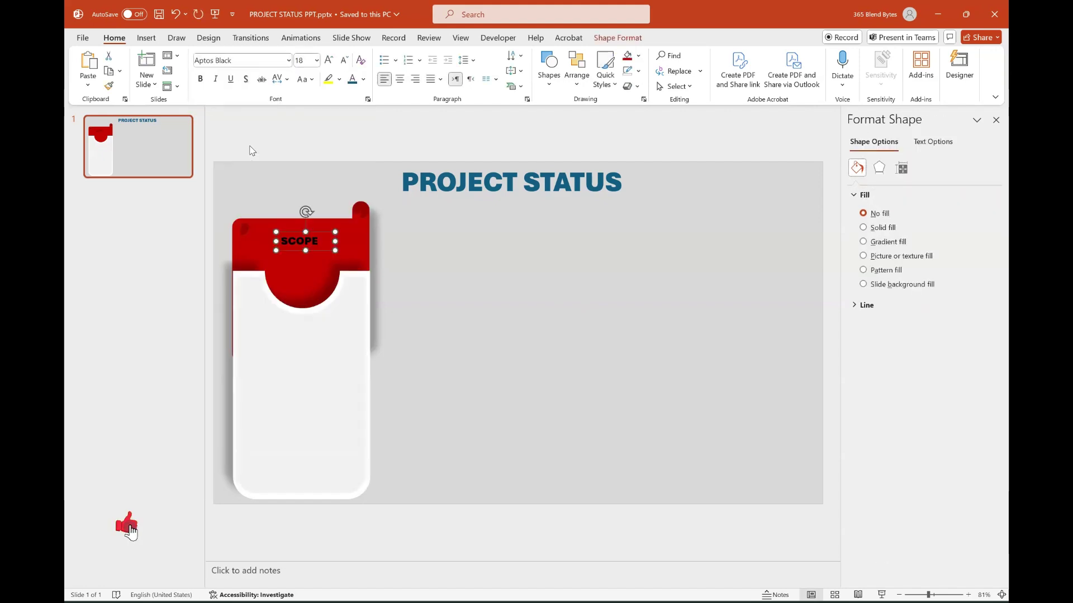
key("ctrl+e")
key("ctrl+shift+period")
key("ctrl+shift+period")
key("ctrl+shift+period")
key("ctrl+shift+period")
key("ctrl+shift+period")
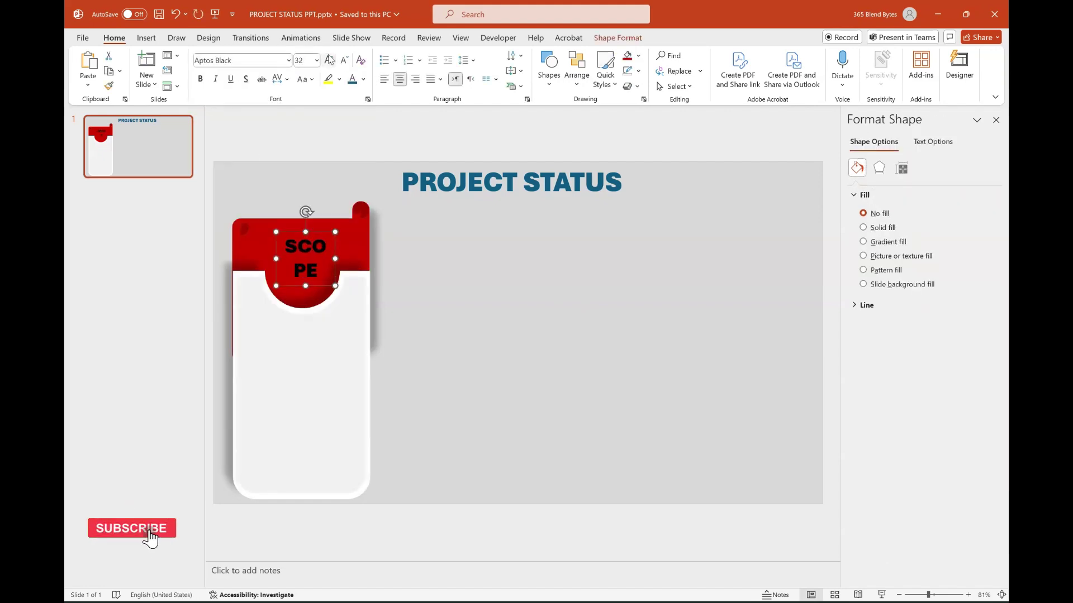
left_click(363, 80)
left_click(351, 135)
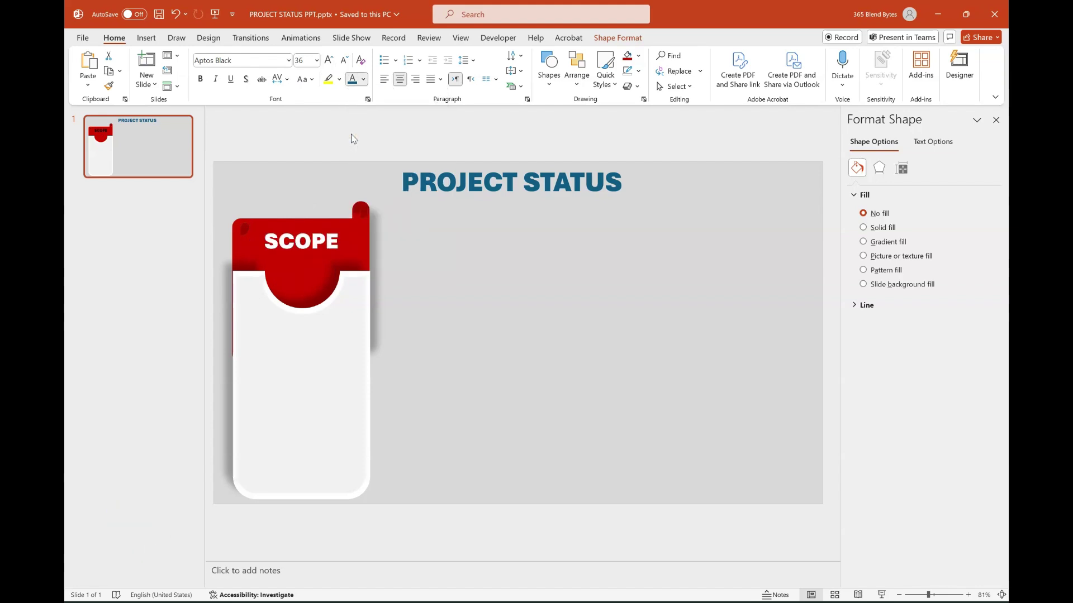
left_click(342, 254)
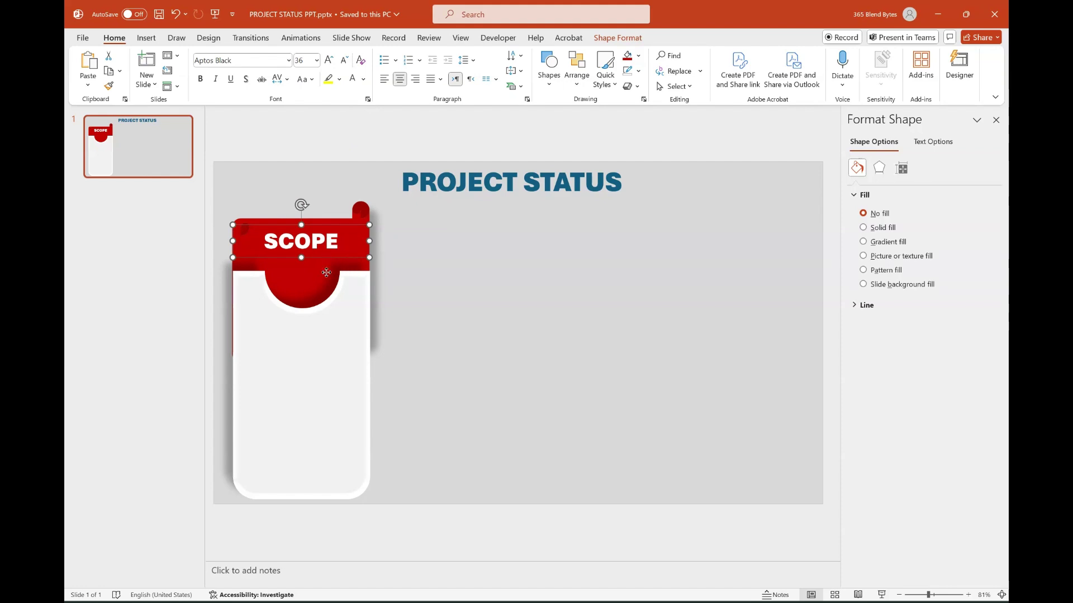
Duplicate the SCOPE box onto the red circle and change its text to a 44 pt S.
left_click_drag(328, 255, 328, 301)
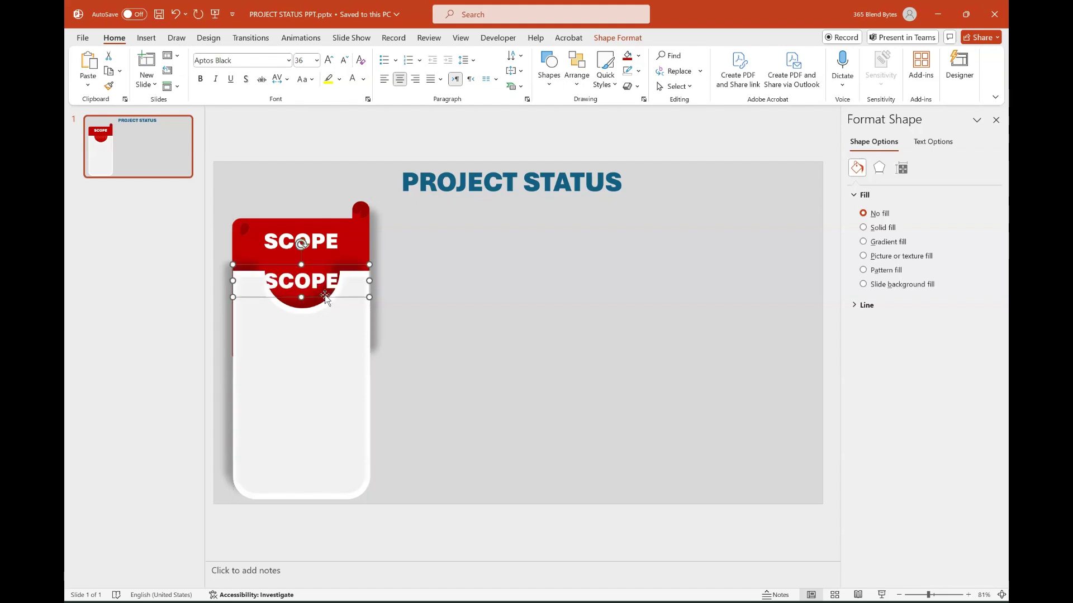
double_click(286, 281)
type("S")
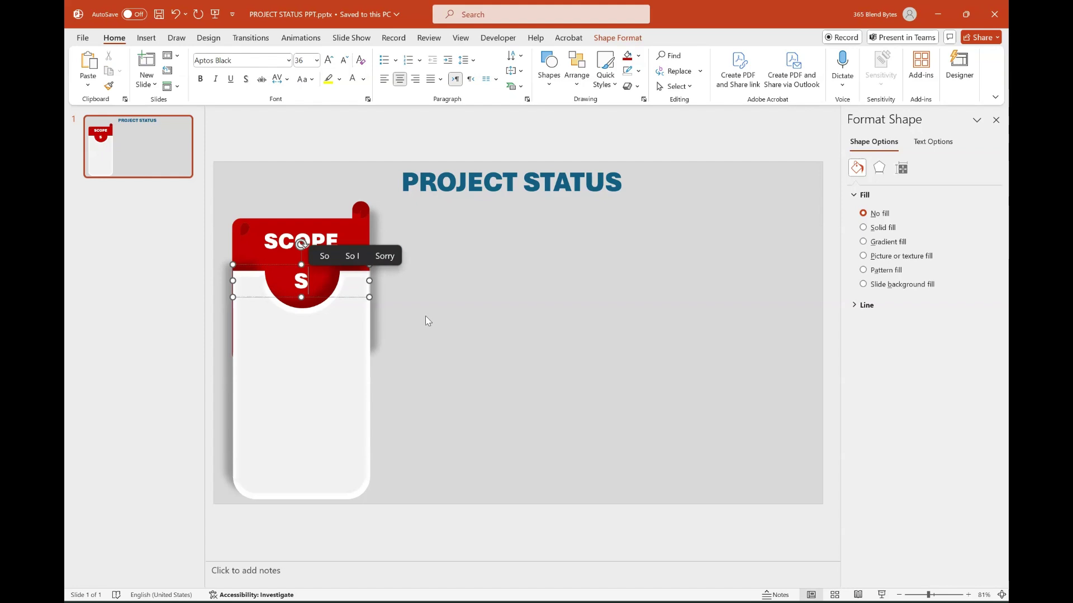
left_click(329, 60)
left_click(329, 60)
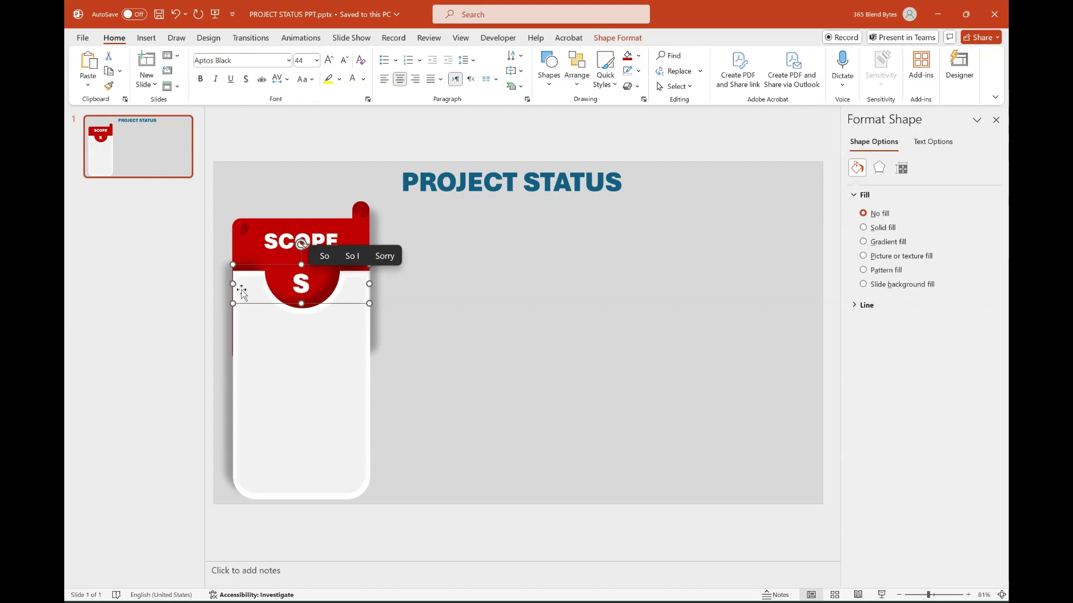
left_click(304, 301)
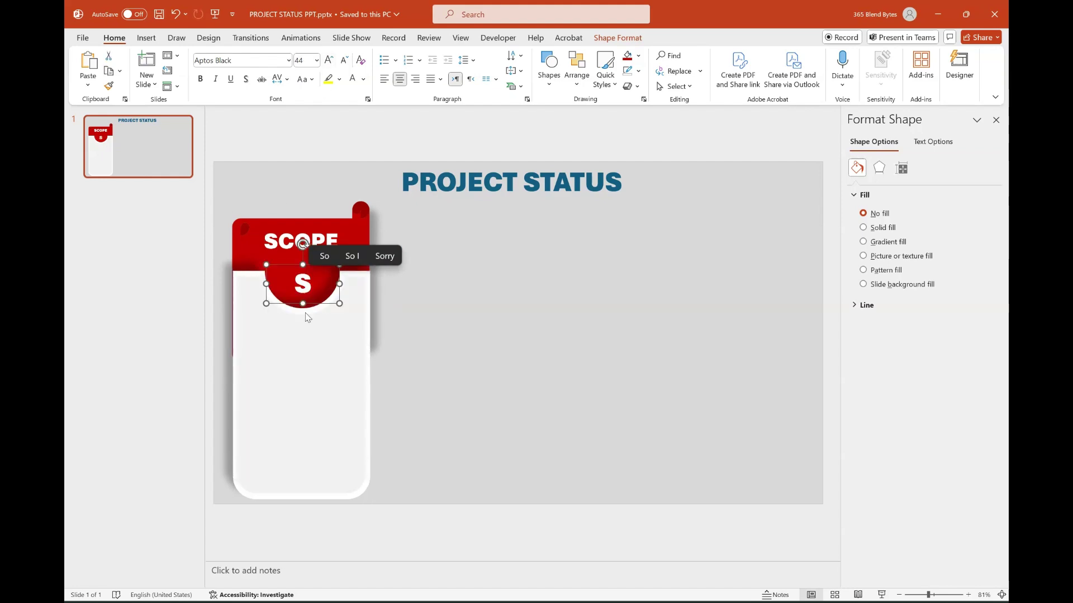
key("Escape")
left_click(147, 37)
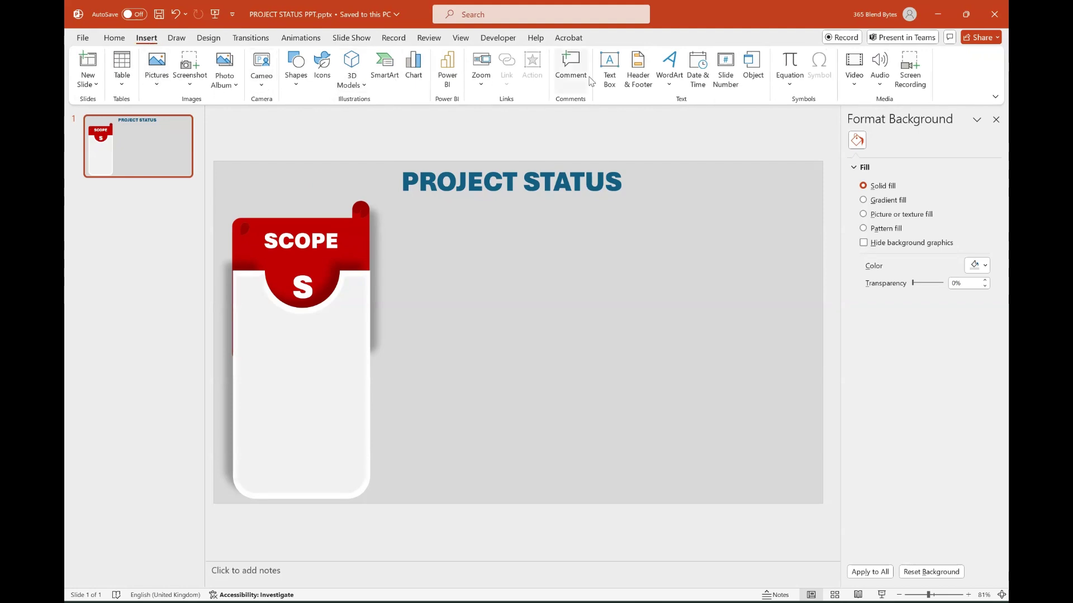
Add a text box below the circle containing PROJECT BOUNDARIES, widened to fit one line.
left_click(609, 68)
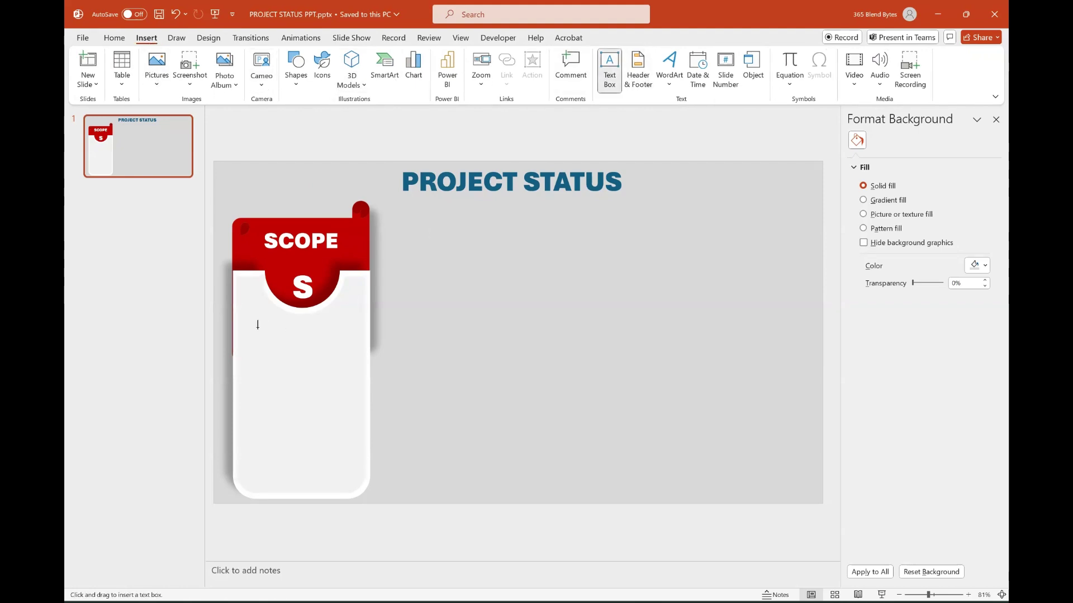
left_click_drag(256, 322, 352, 345)
type("PROJECT BOUNDARIES")
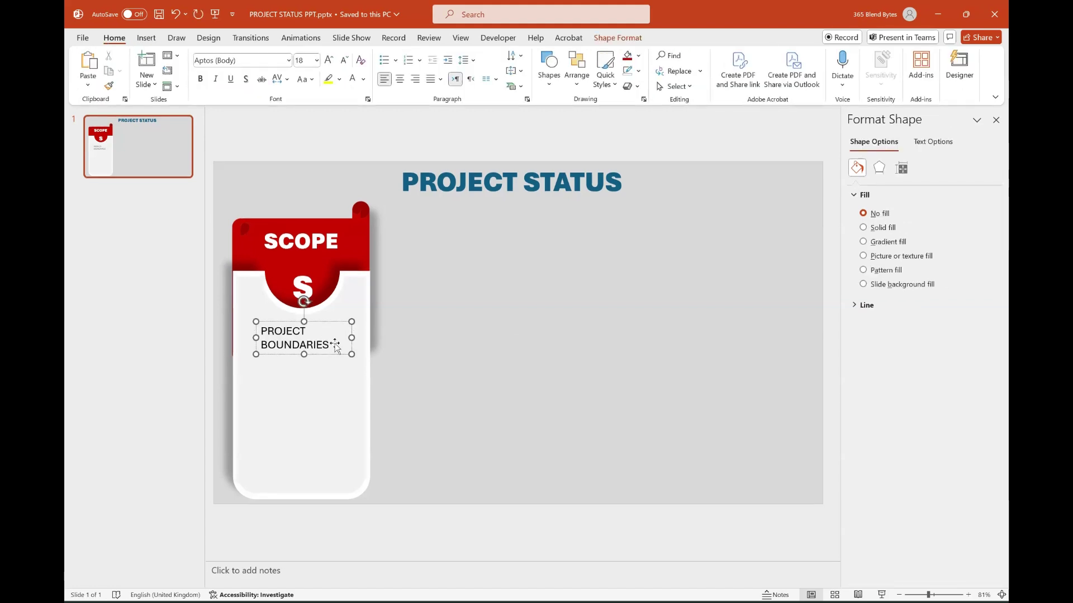
left_click_drag(350, 337, 365, 337)
left_click_drag(255, 337, 237, 337)
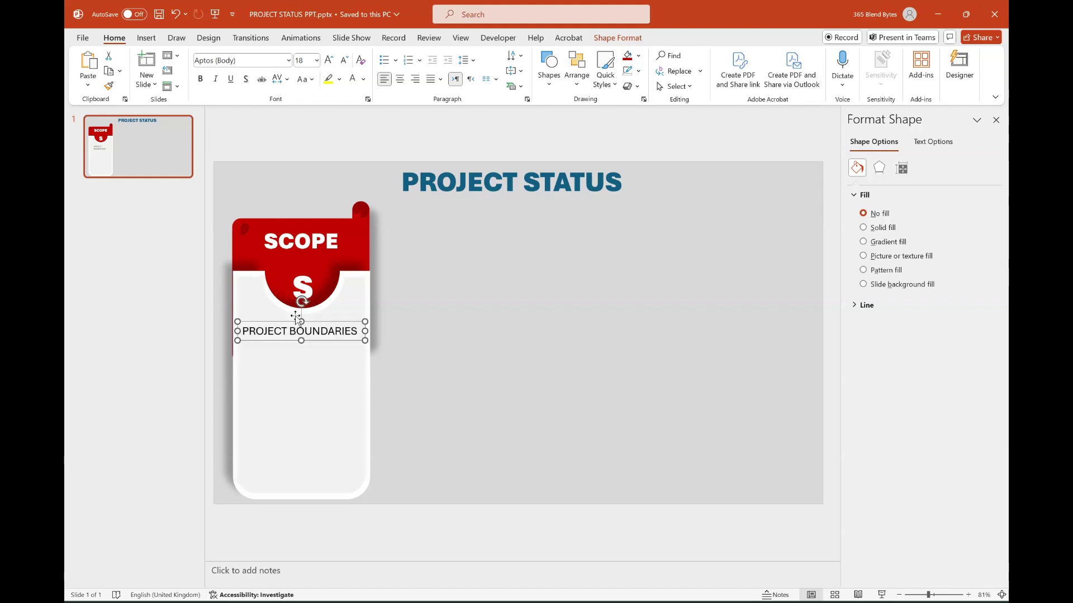
Make the PROJECT BOUNDARIES text dark red, bold and centred.
left_click(364, 79)
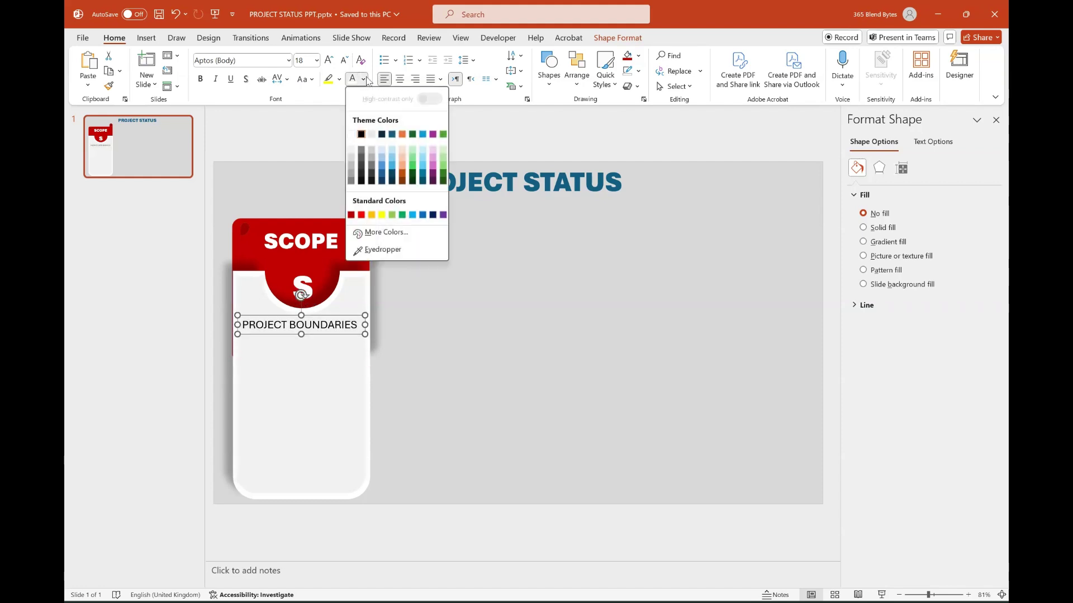
left_click(351, 215)
key("ctrl+b")
key("ctrl+e")
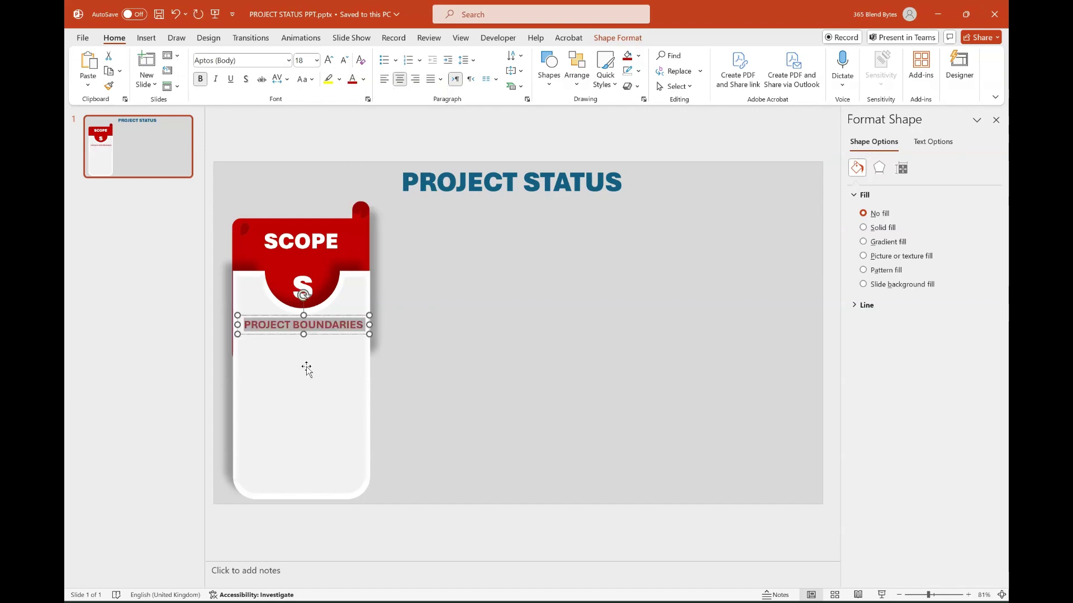
left_click(304, 367)
left_click(299, 332)
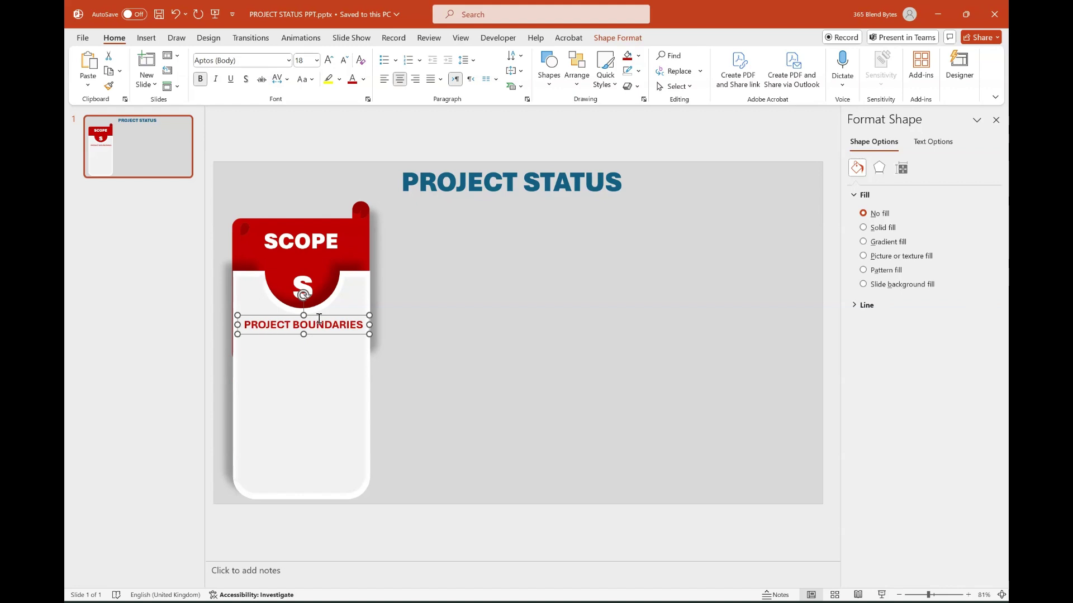
Duplicate the heading box below it with Planned Tasks: 20, Completed Tasks: 18, Remaining Tasks: 2.
left_click_drag(323, 327, 313, 355, "ctrl")
triple_click(306, 361)
type("Planned Tasks: 20 Completed Tasks: 18 Remaining Tasks: 2")
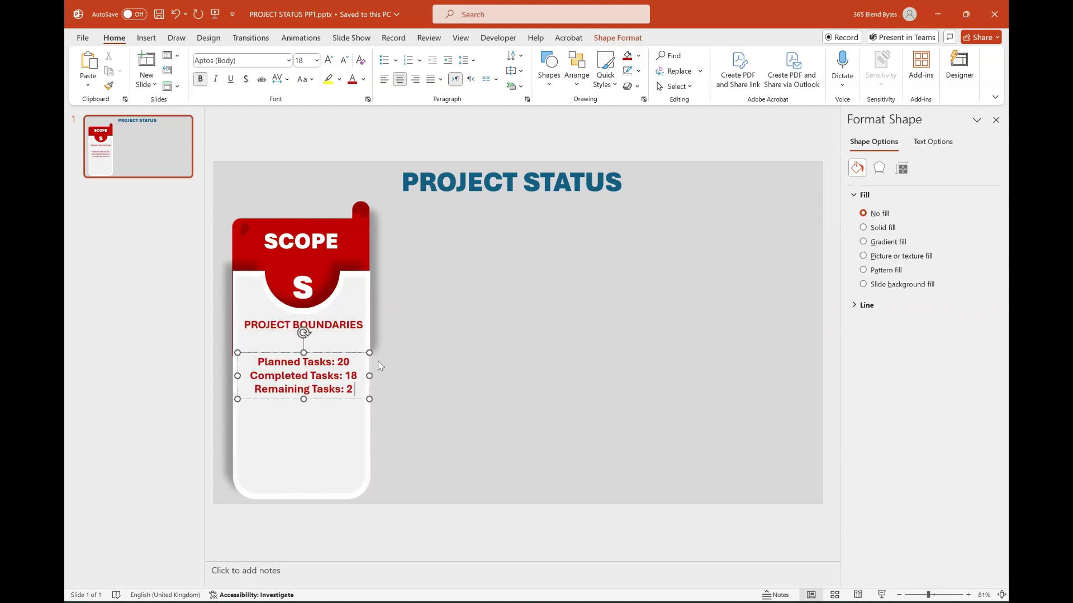
left_click_drag(340, 353, 342, 334)
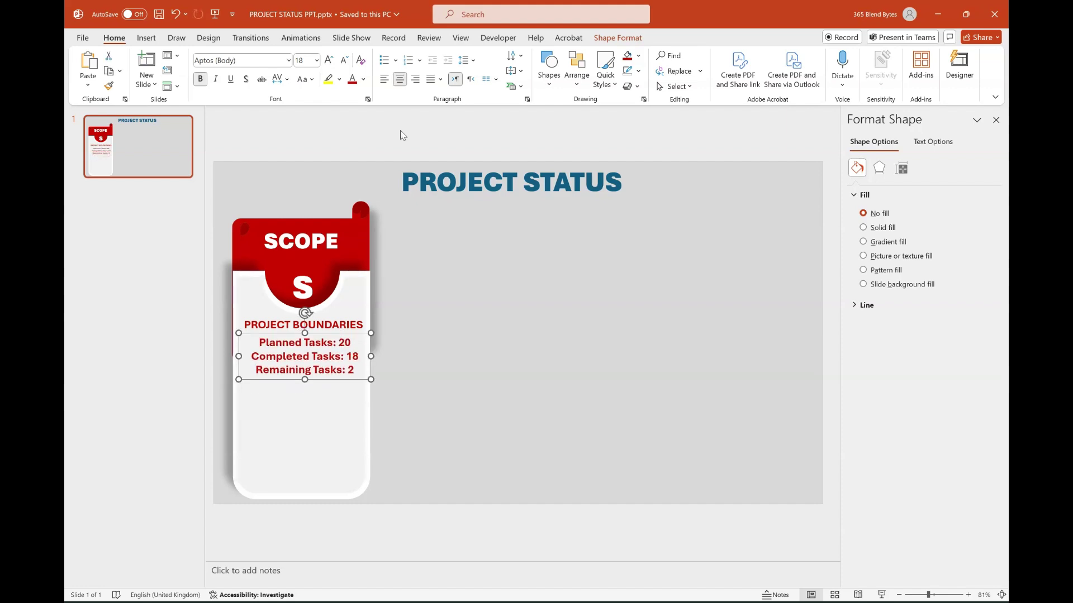
Left-align the task lines with checkmark bullets in dark red RGB 142,21,8.
left_click(385, 80)
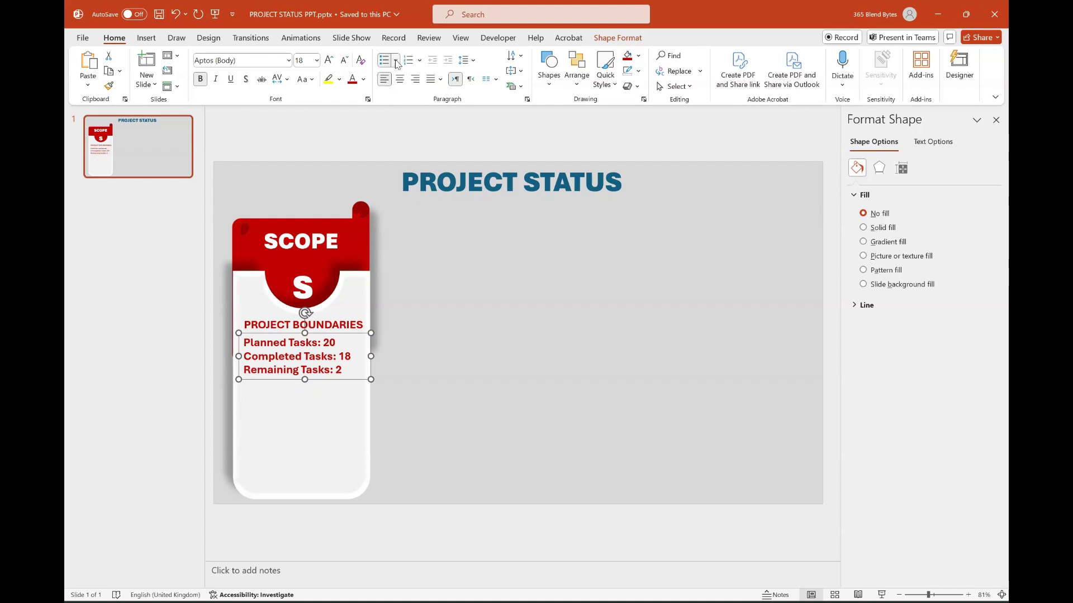
left_click(395, 60)
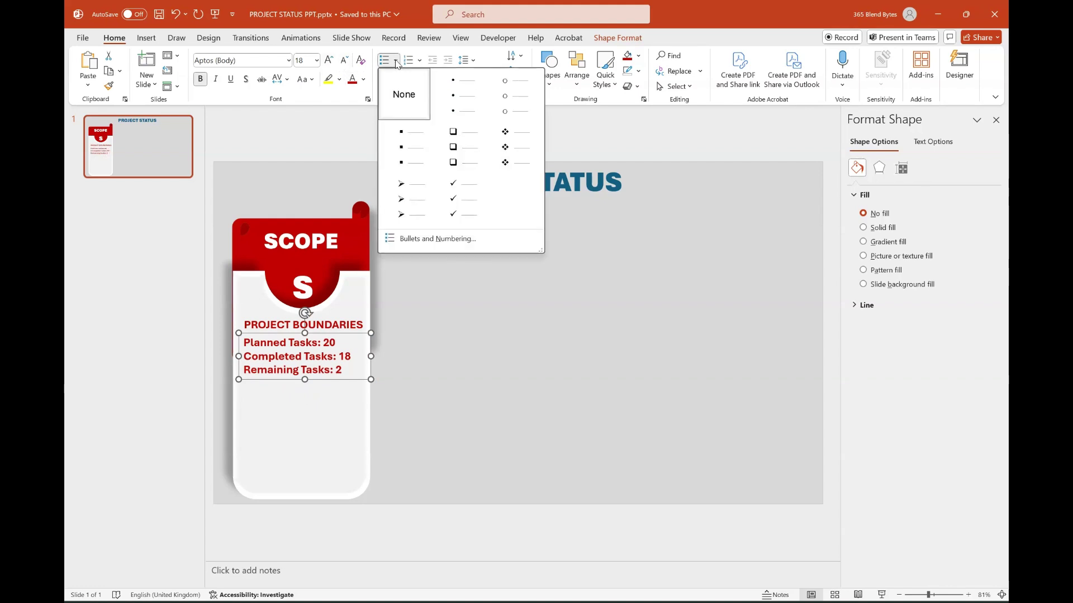
left_click(461, 199)
left_click(365, 80)
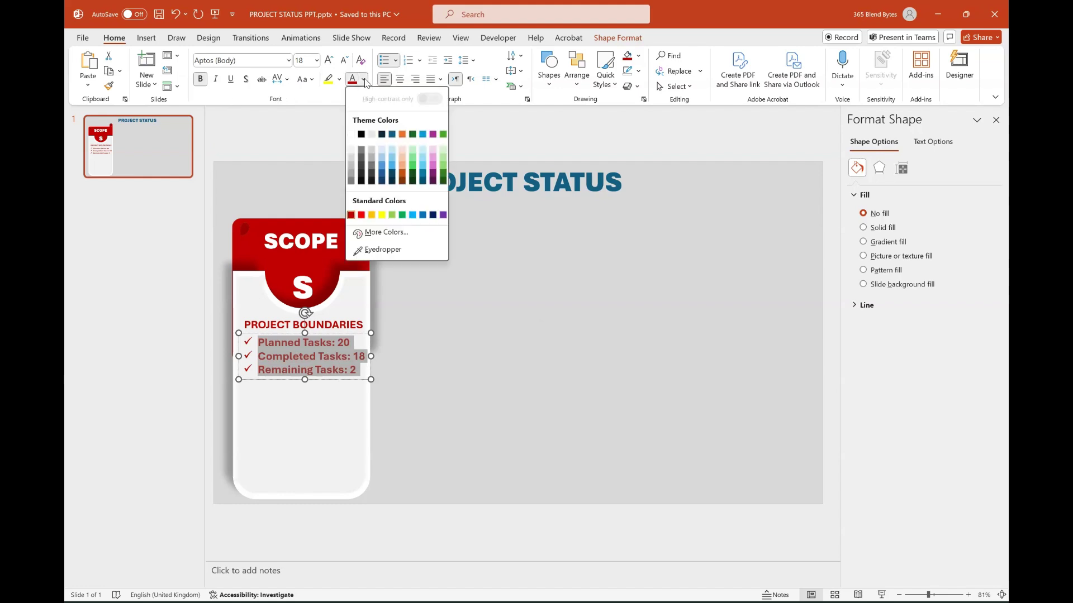
left_click(385, 235)
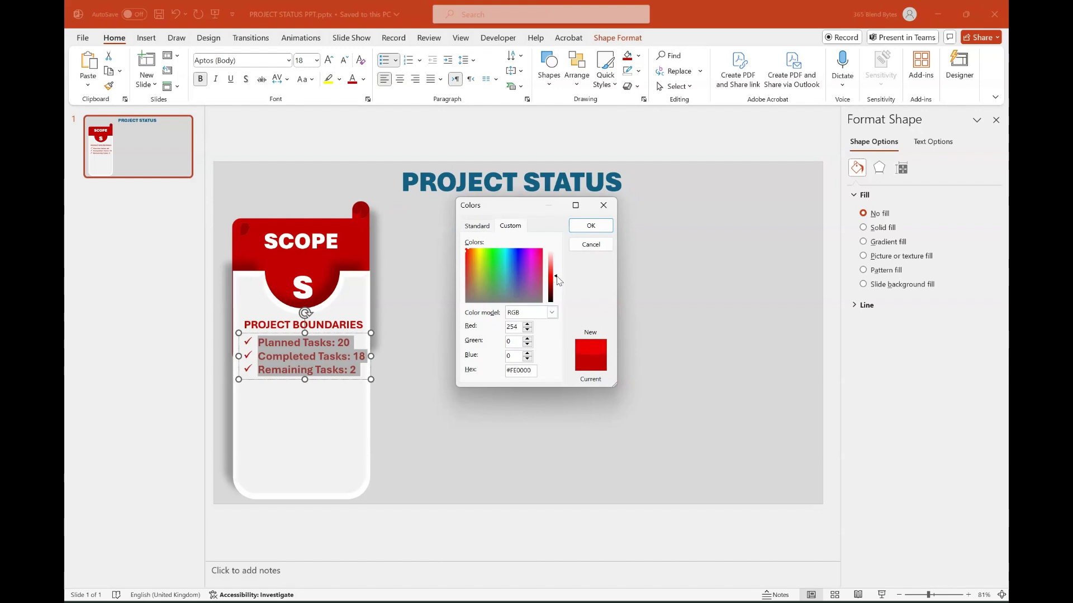
left_click(467, 253)
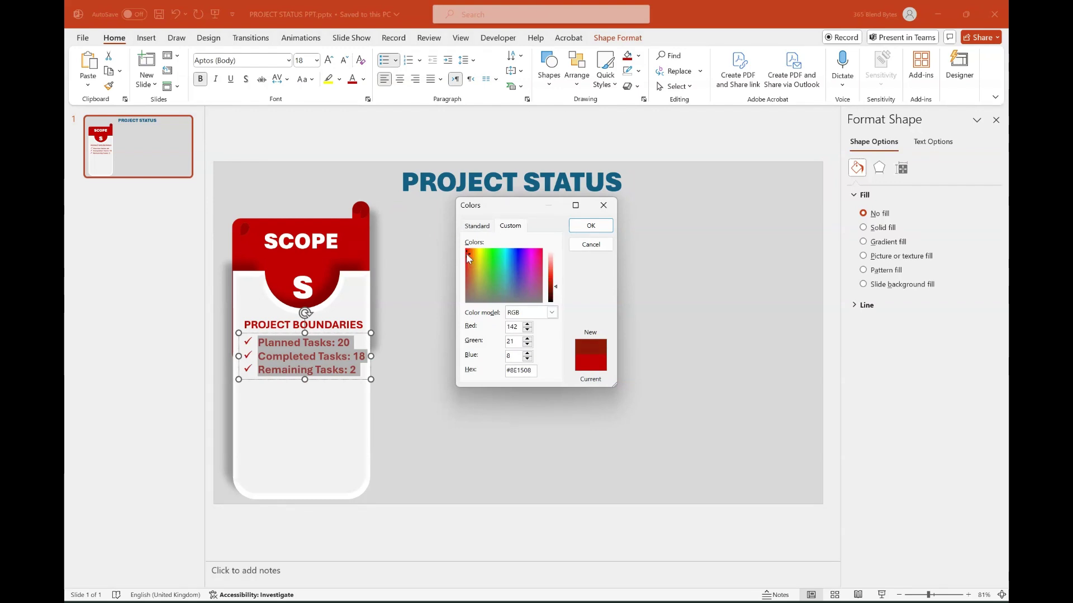
left_click(591, 226)
left_click(493, 329)
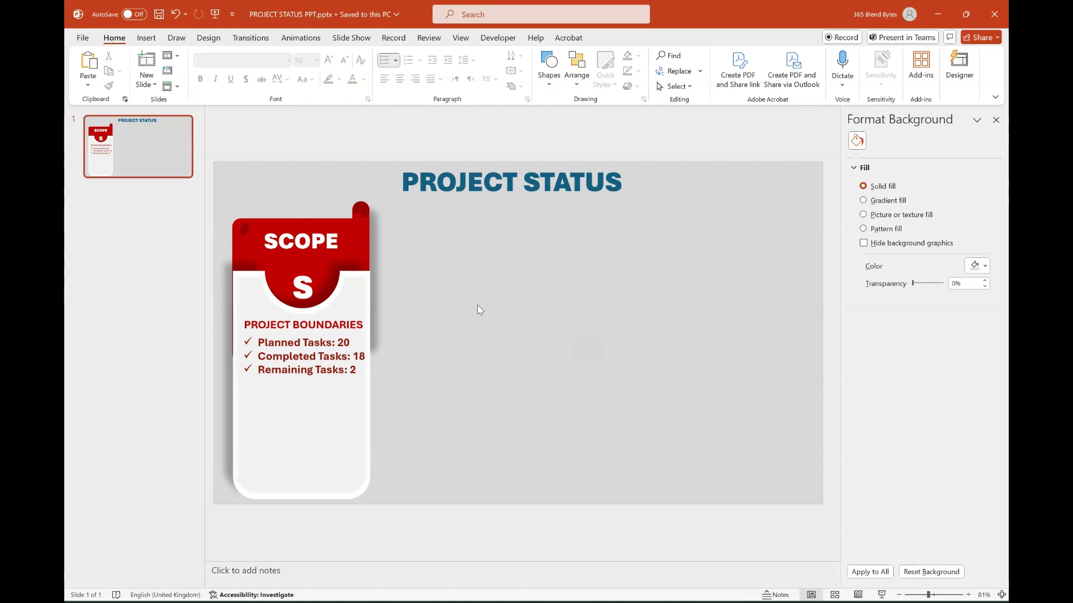
Insert Picture2.png from this device and place it at the bottom of the Scope card.
left_click(146, 38)
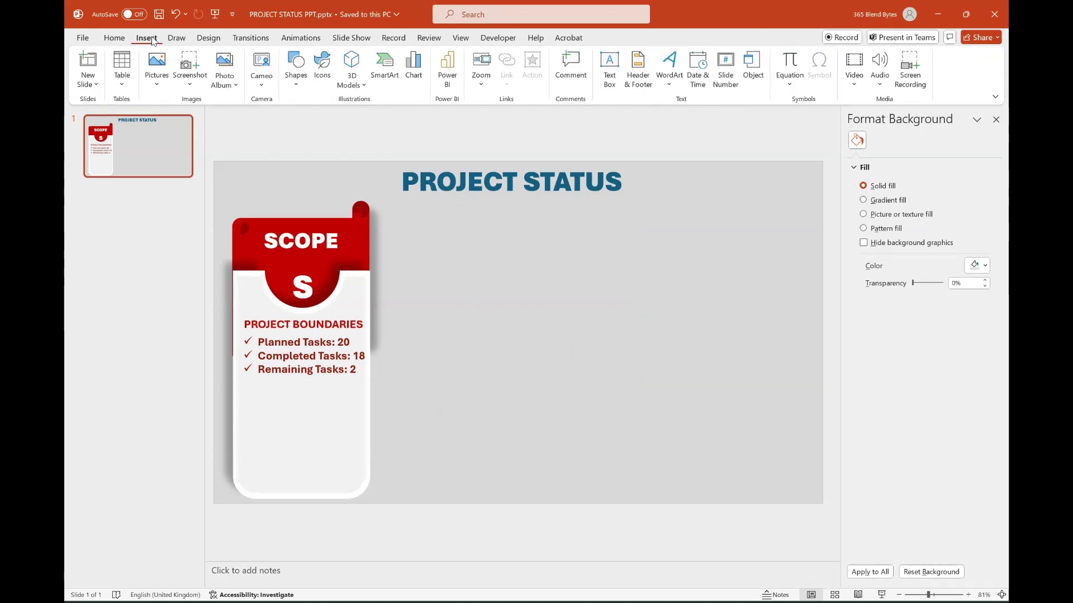
left_click(157, 84)
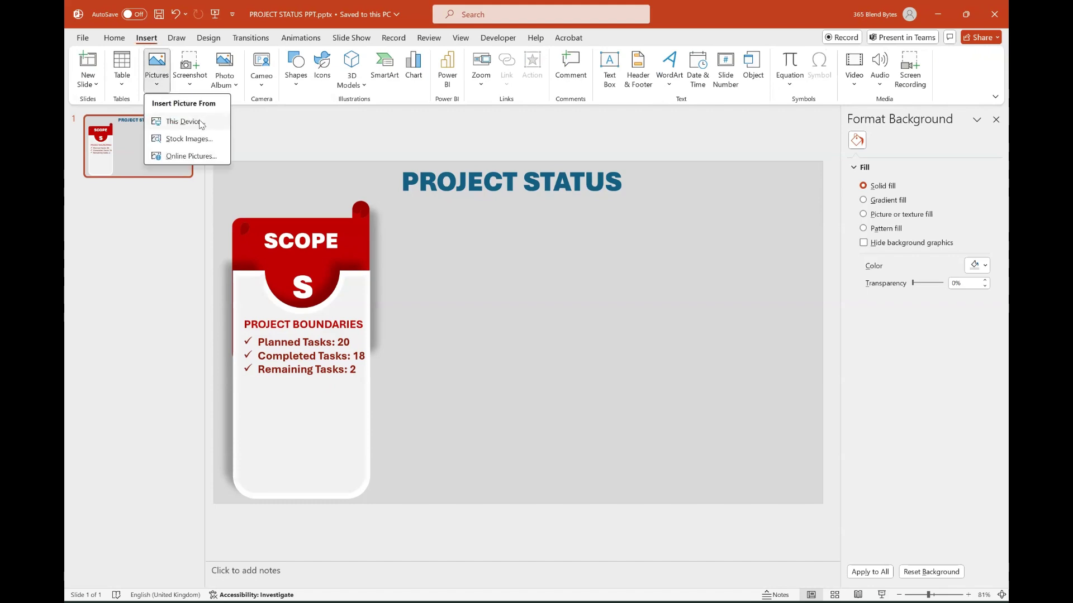
left_click(189, 122)
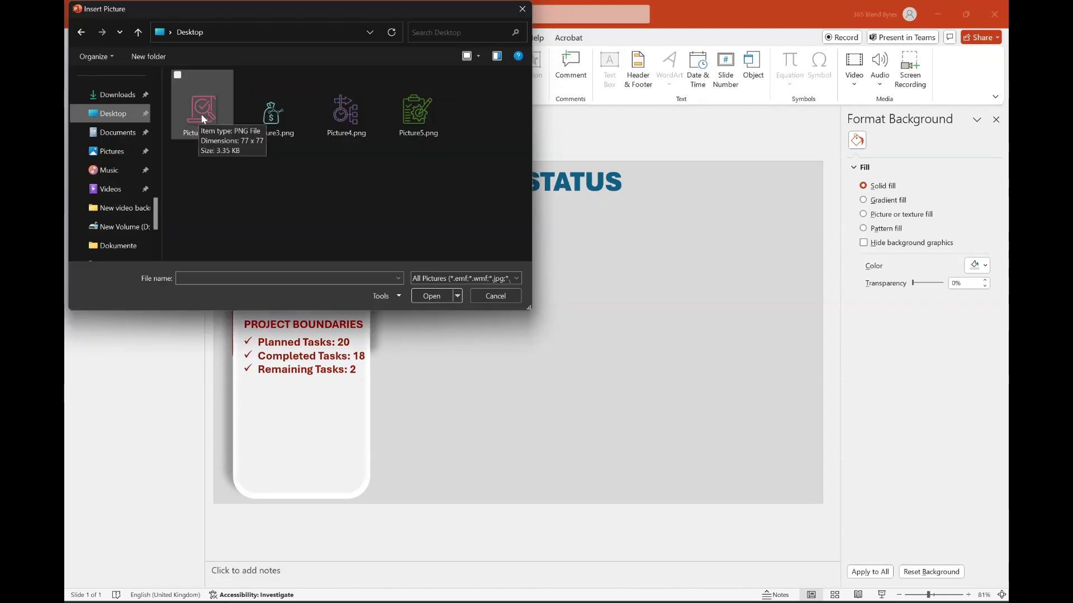
double_click(187, 110)
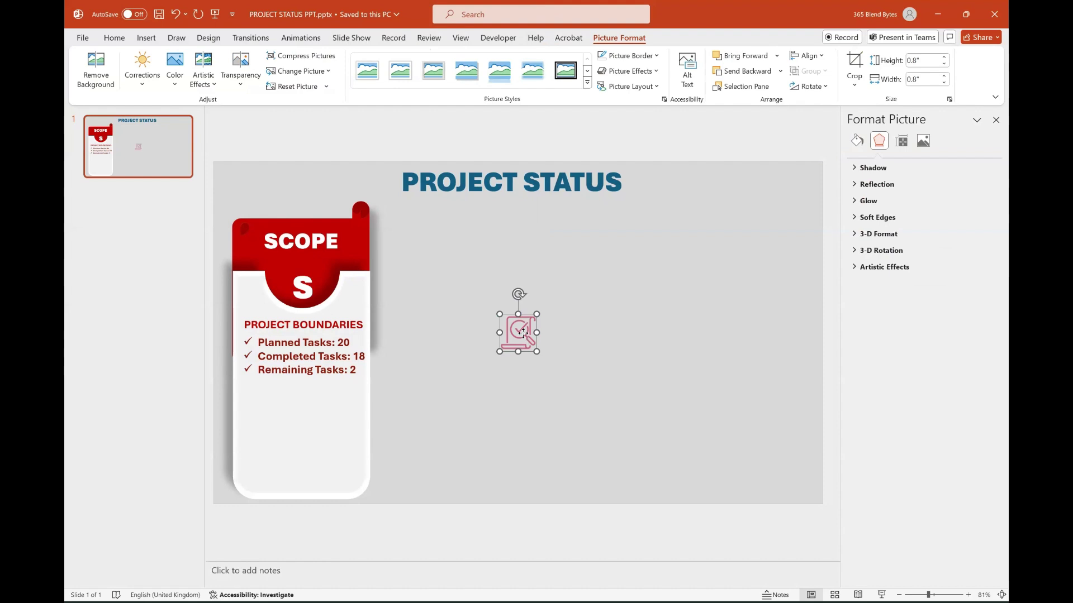
left_click_drag(514, 337, 306, 474)
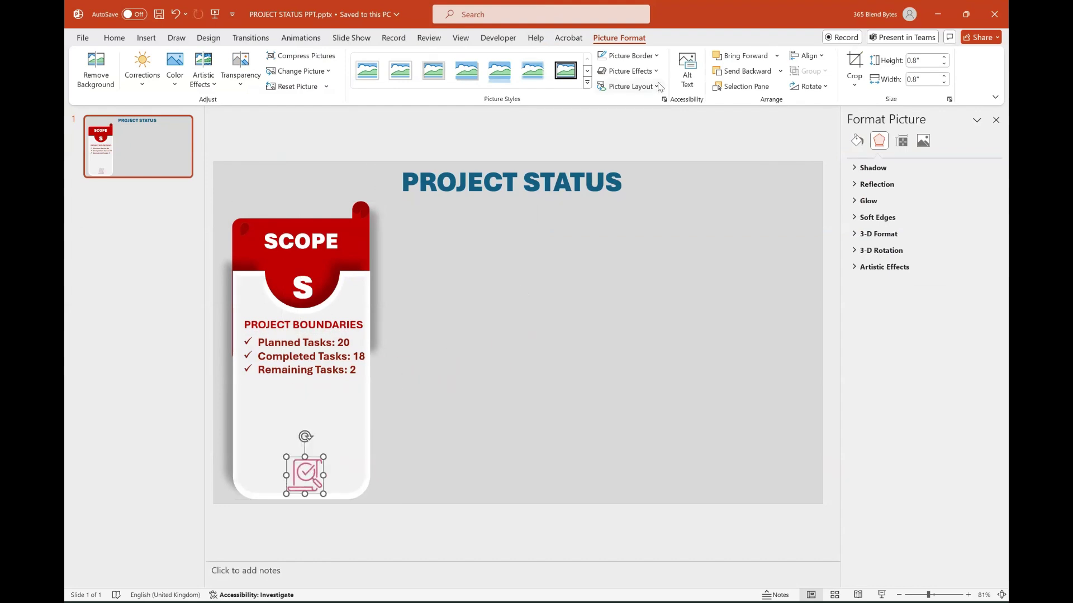
Give the checklist icon a Round Convex bevel.
left_click(658, 71)
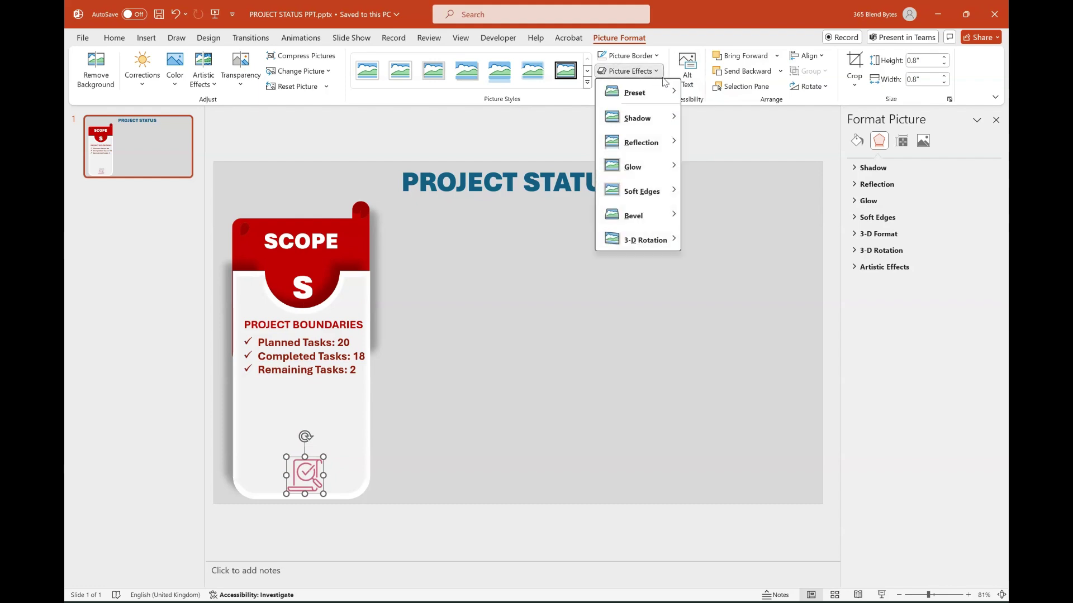
mouse_move(671, 94)
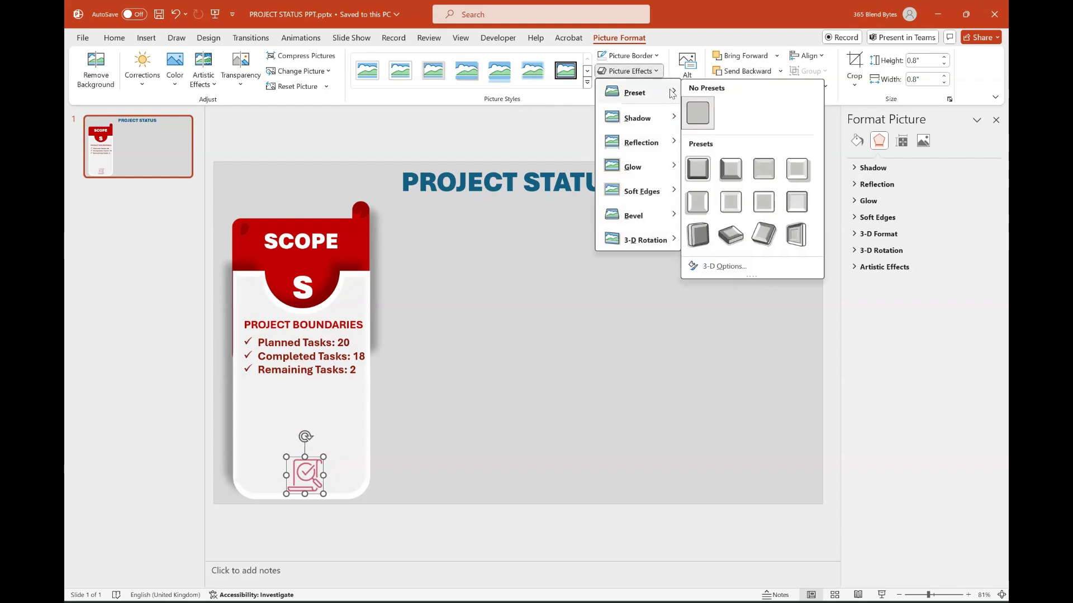
mouse_move(642, 215)
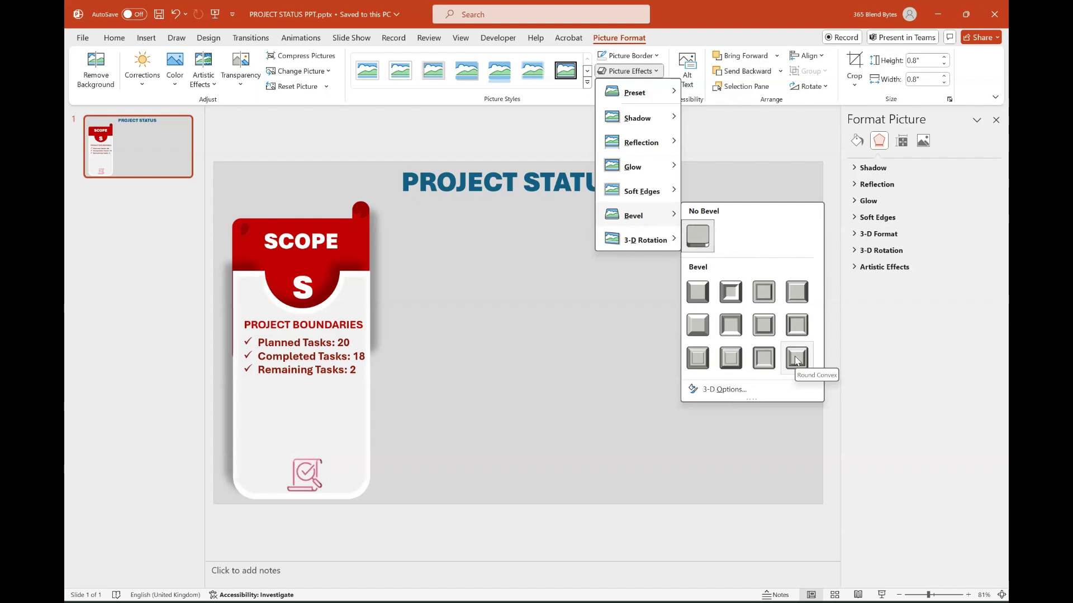
left_click(796, 361)
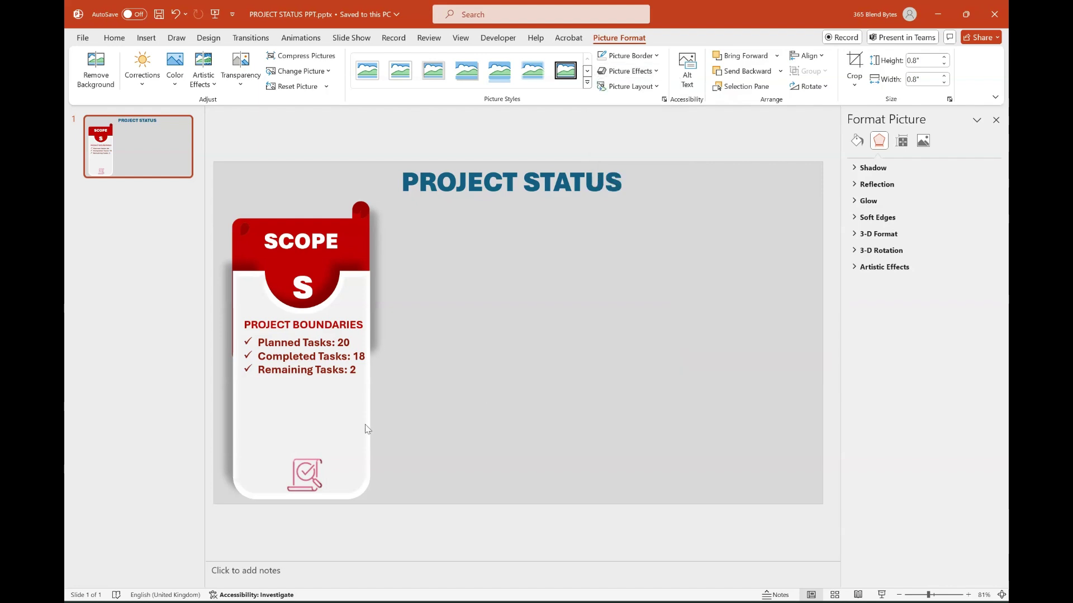
Group the red banner shapes at the card top and send the group behind the card.
left_click(452, 423)
left_click_drag(213, 190, 411, 364)
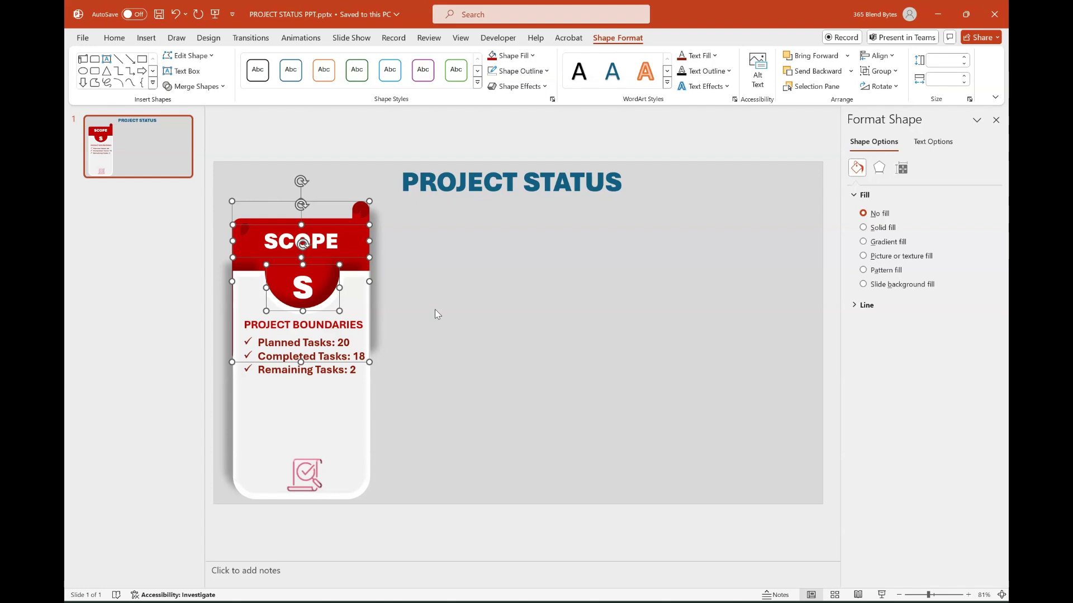
key("ctrl+g")
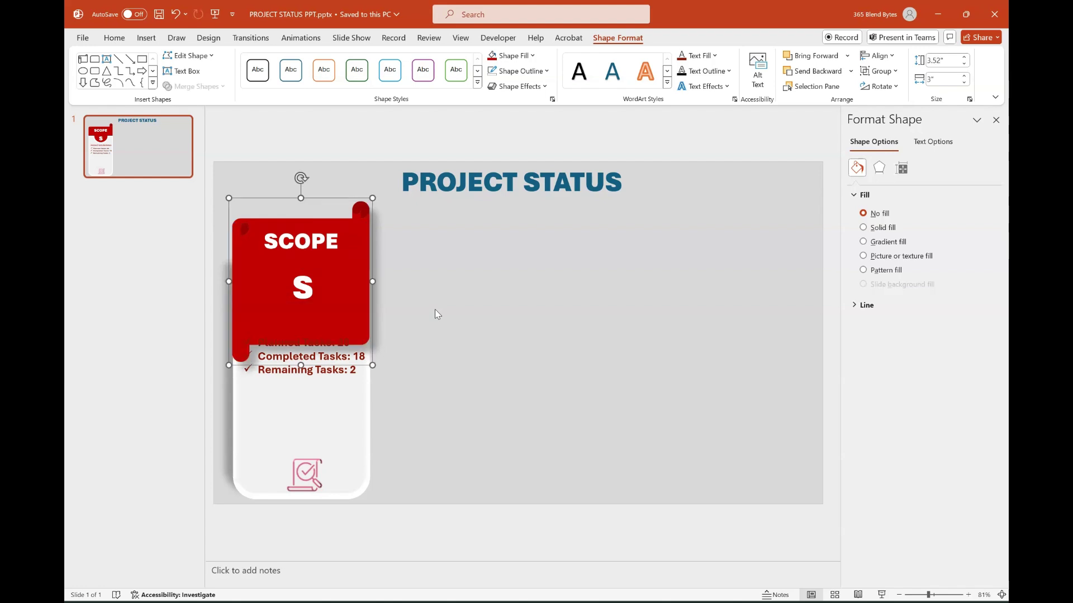
right_click(373, 284)
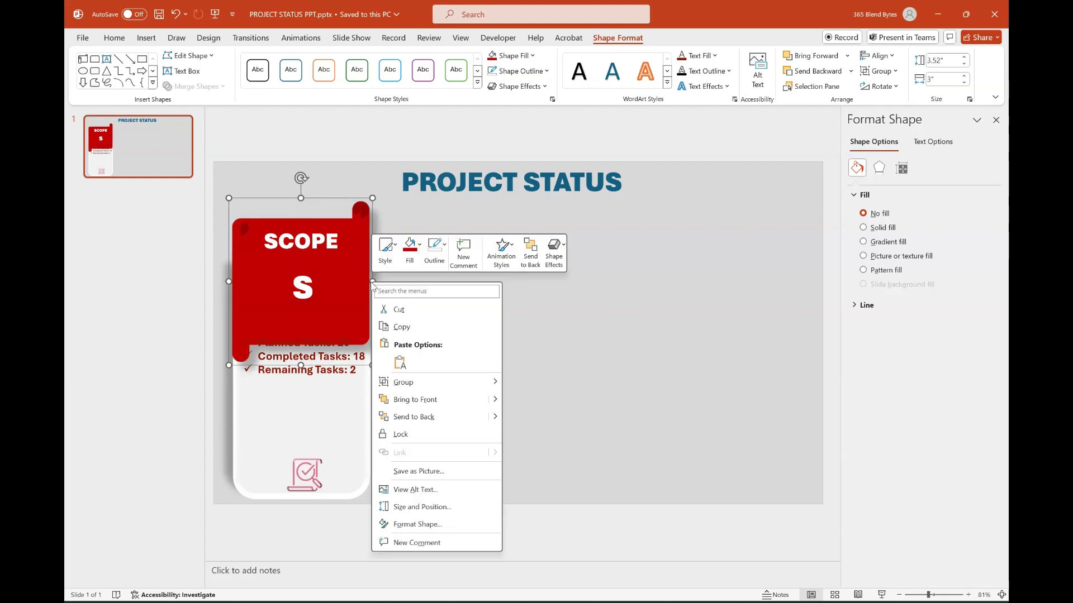
left_click(414, 417)
Group the PROJECT BOUNDARIES heading with its task list.
left_click(343, 349)
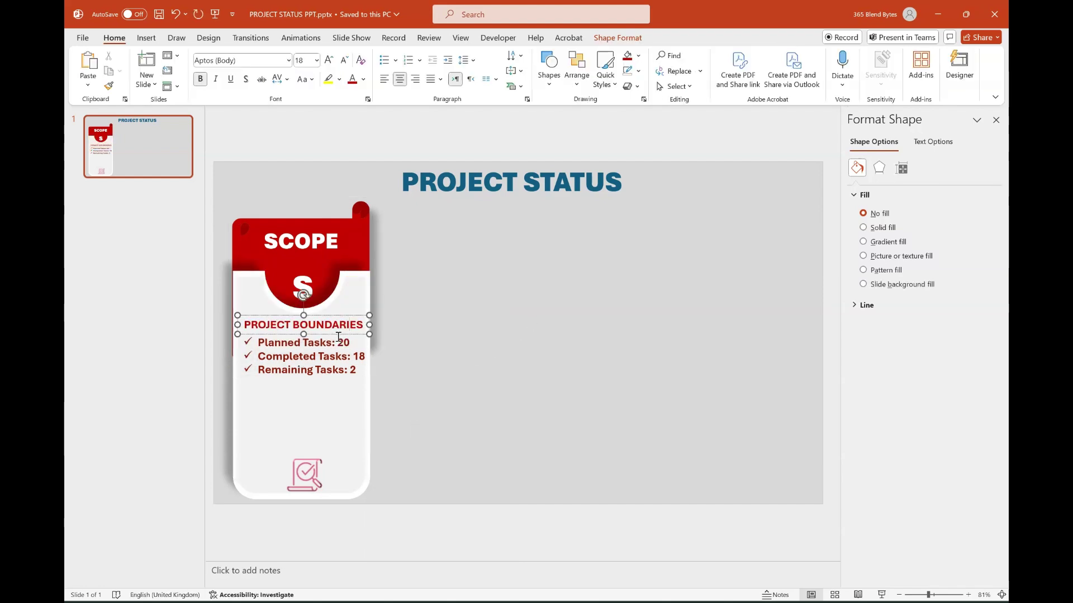
left_click(338, 349, "shift")
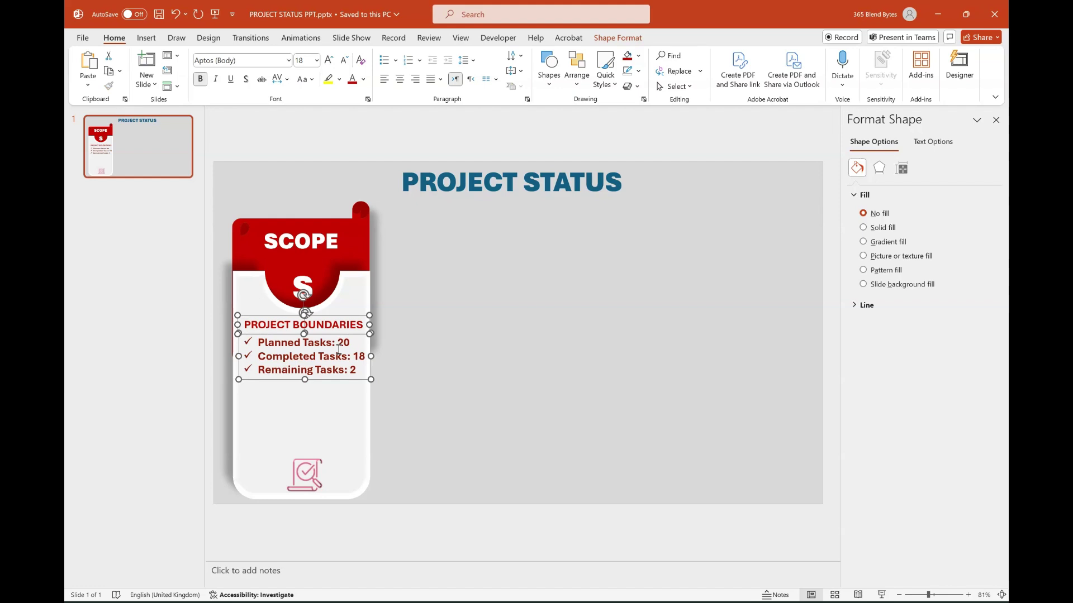
key("ctrl+g")
left_click(515, 382)
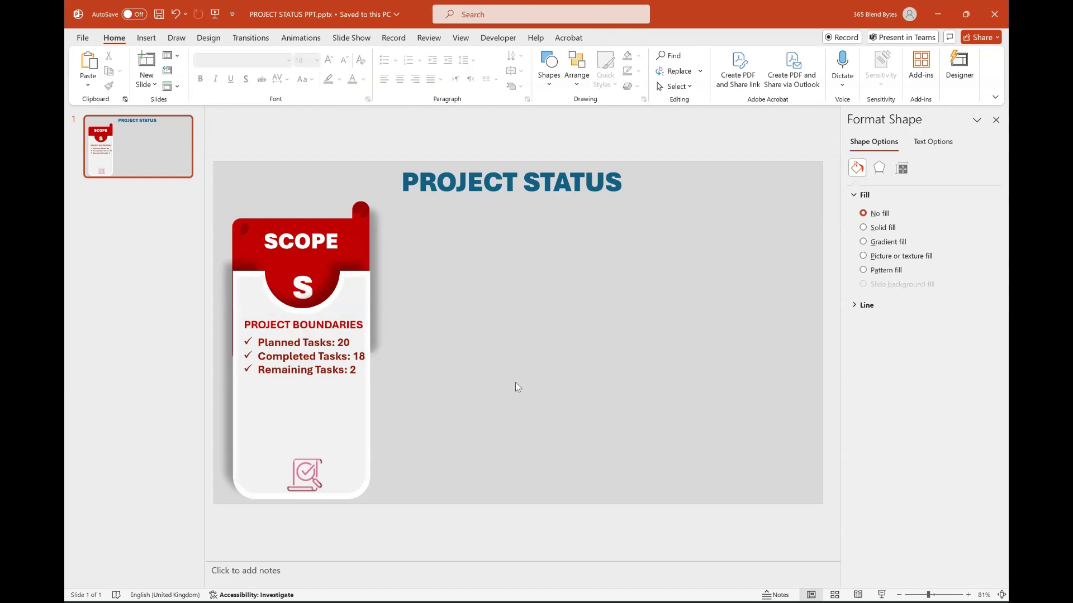
key("Tab")
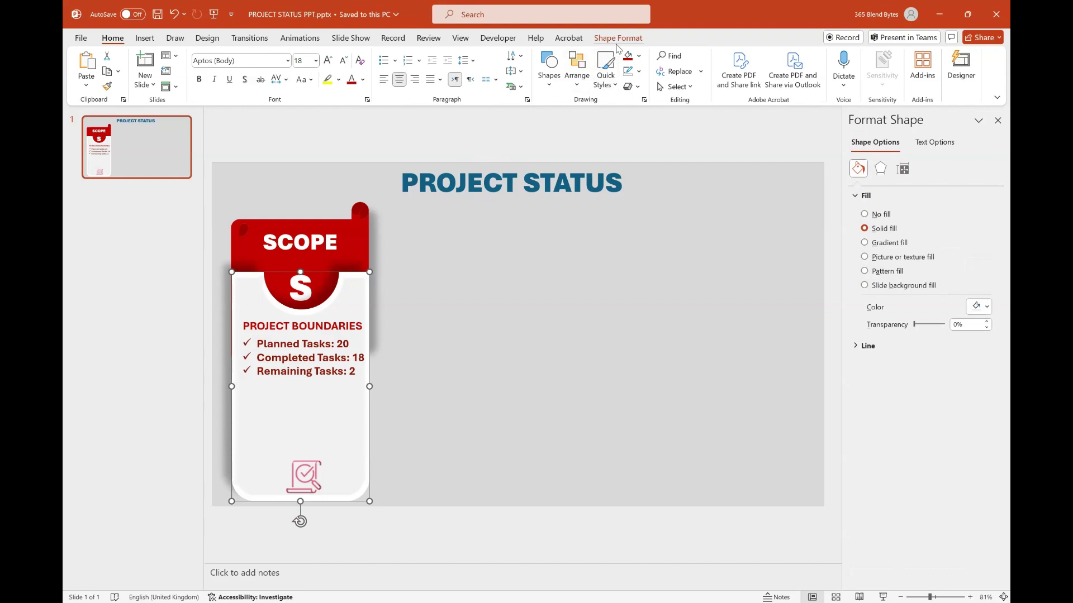
Apply a Float In entrance to the card and shorten it to 0.75 seconds.
left_click(296, 41)
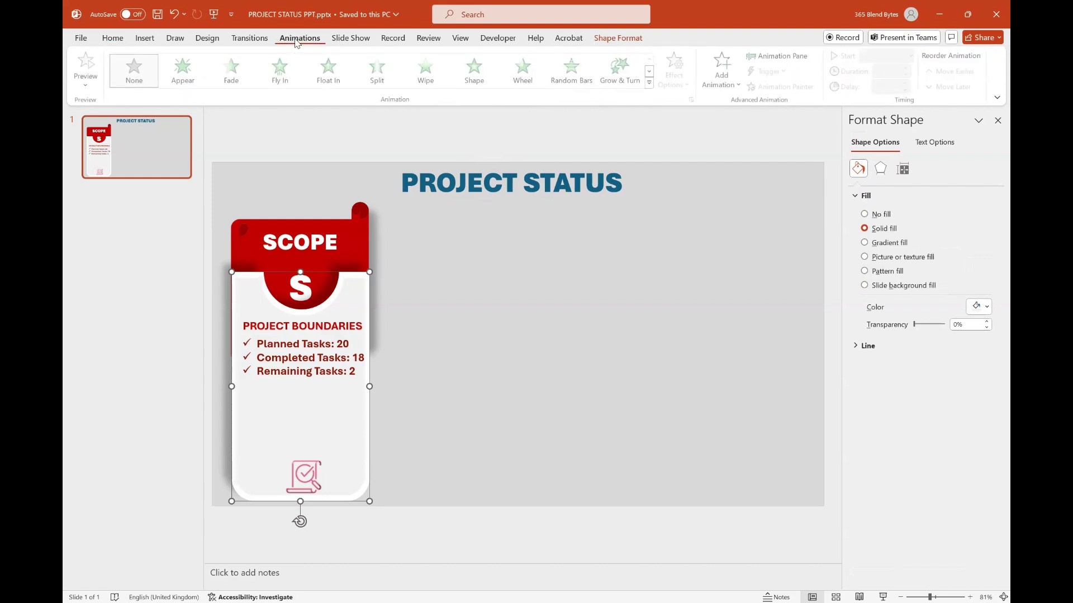
left_click(714, 85)
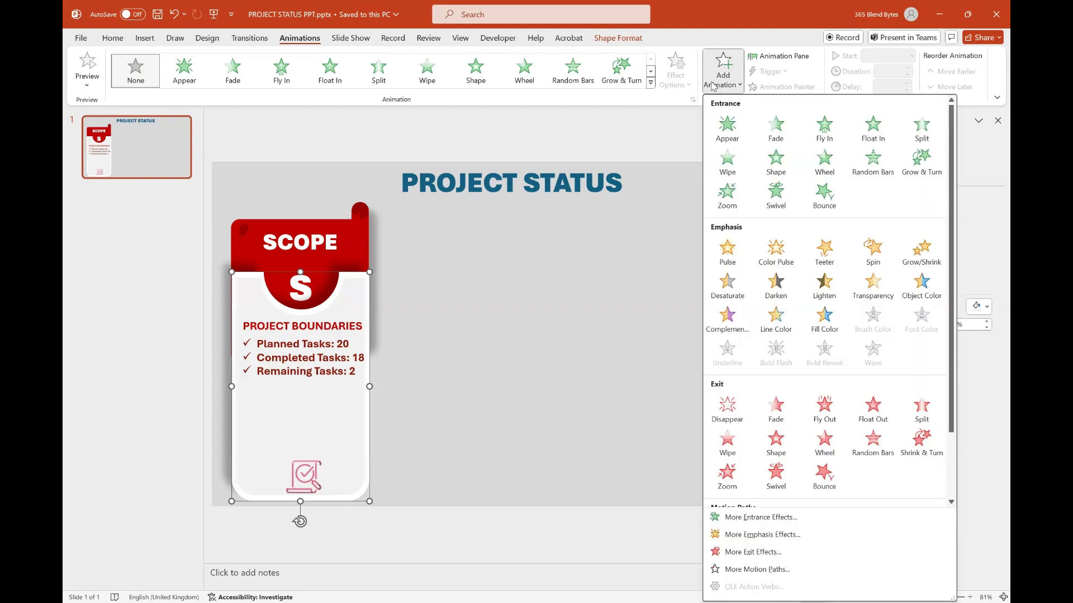
left_click(872, 126)
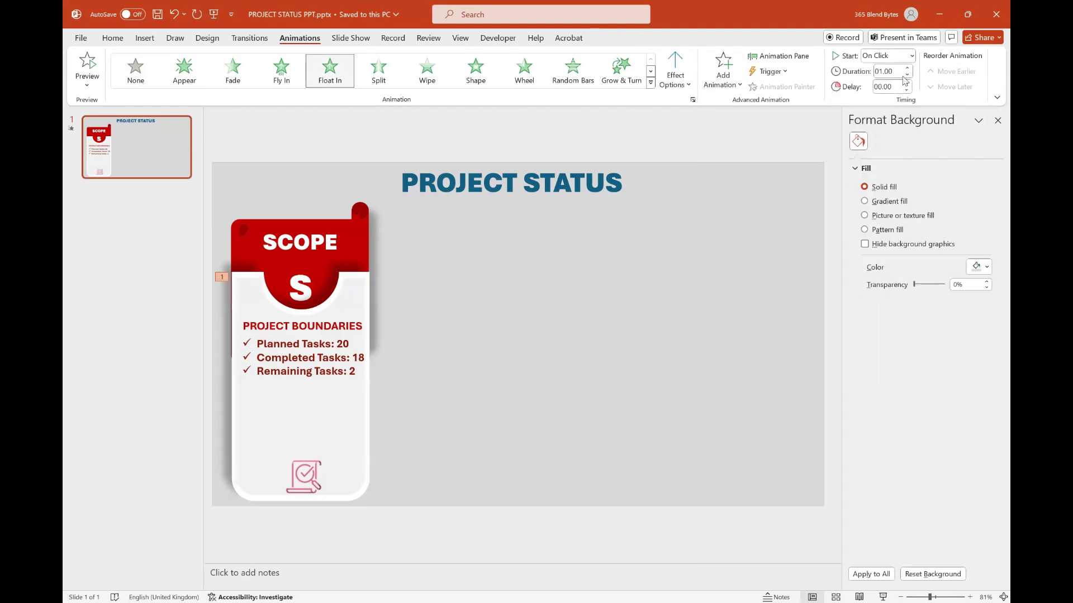
left_click(906, 75)
left_click(523, 327)
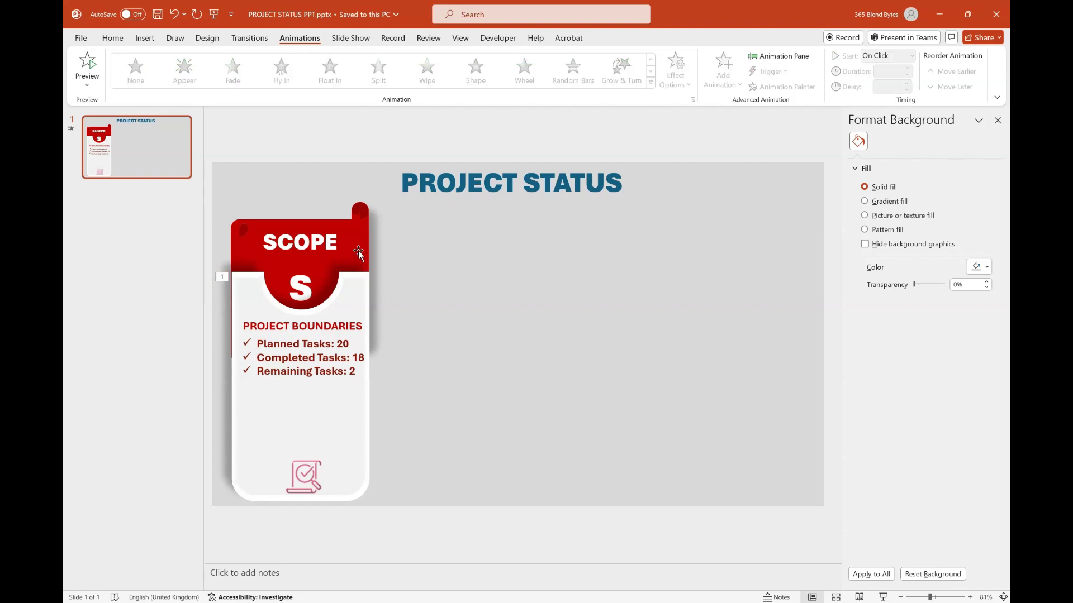
Give the Scope card's red header a 0.50-second Float In entrance starting After Previous.
left_click(358, 250)
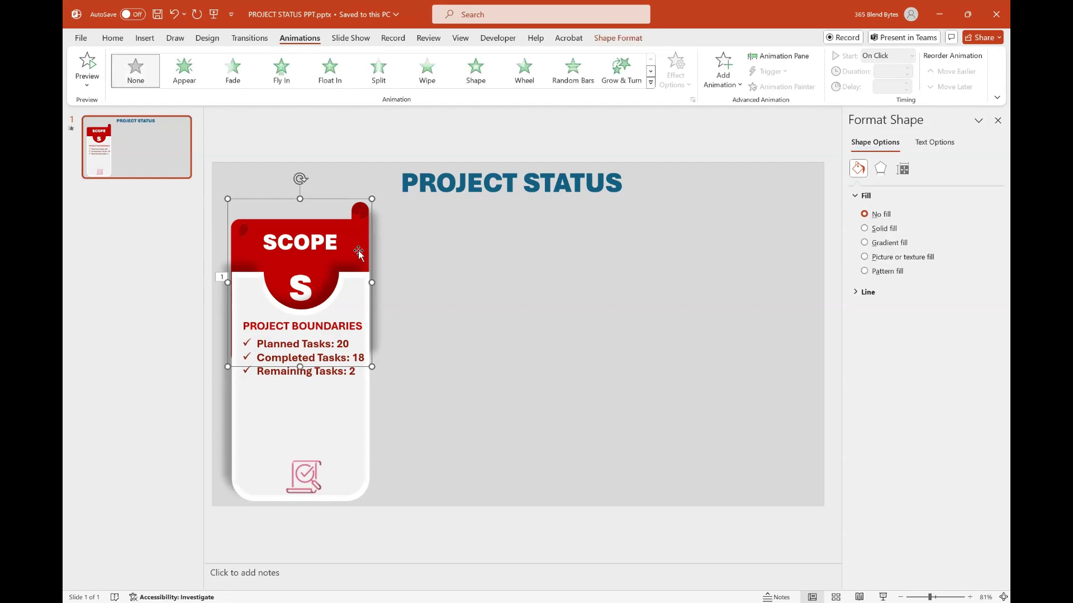
left_click(733, 89)
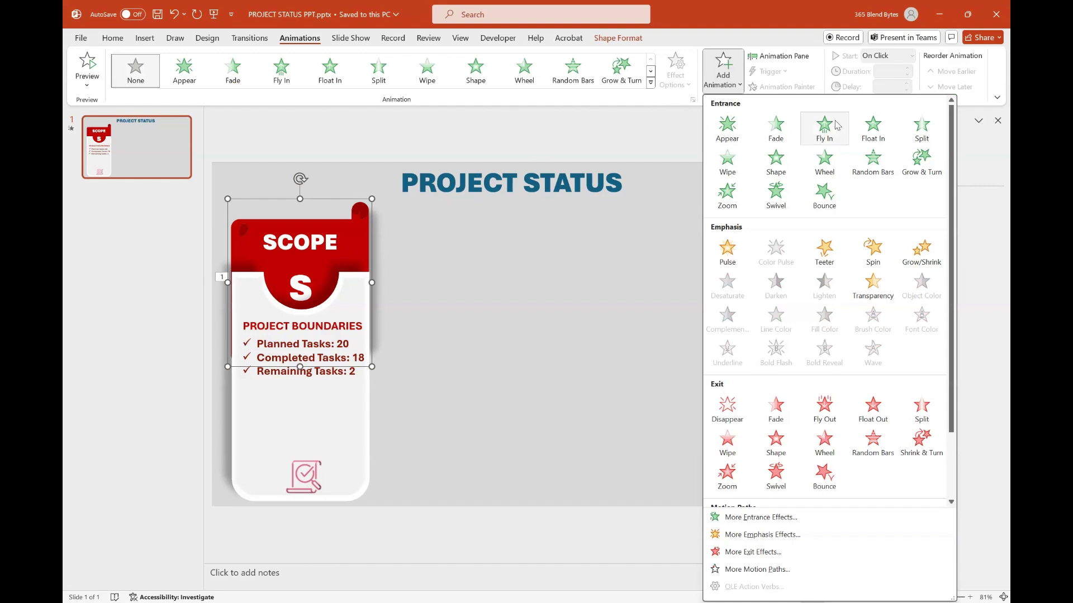
left_click(873, 131)
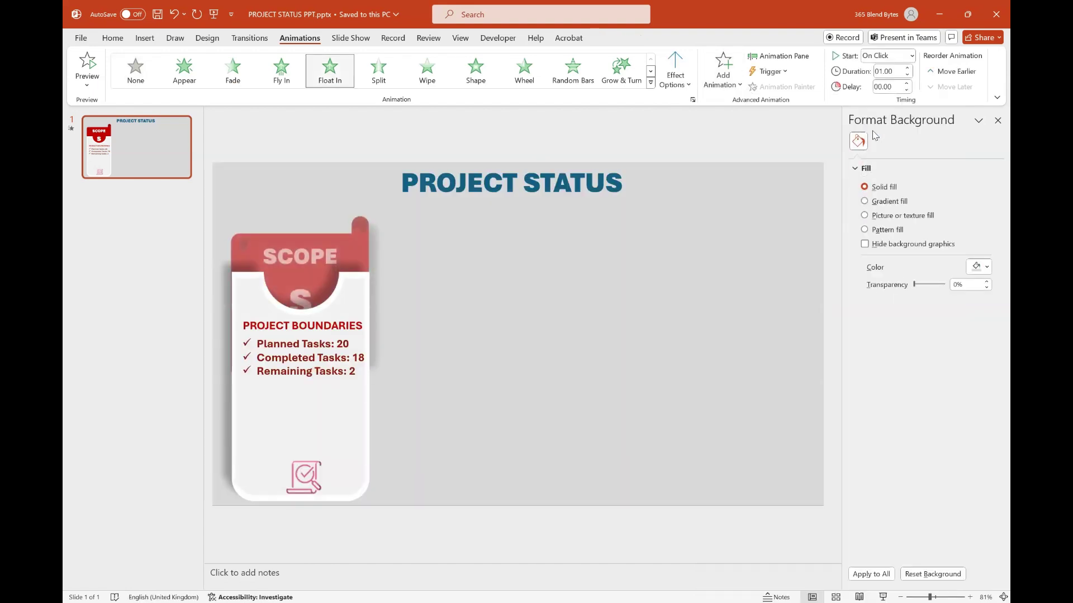
left_click(906, 76)
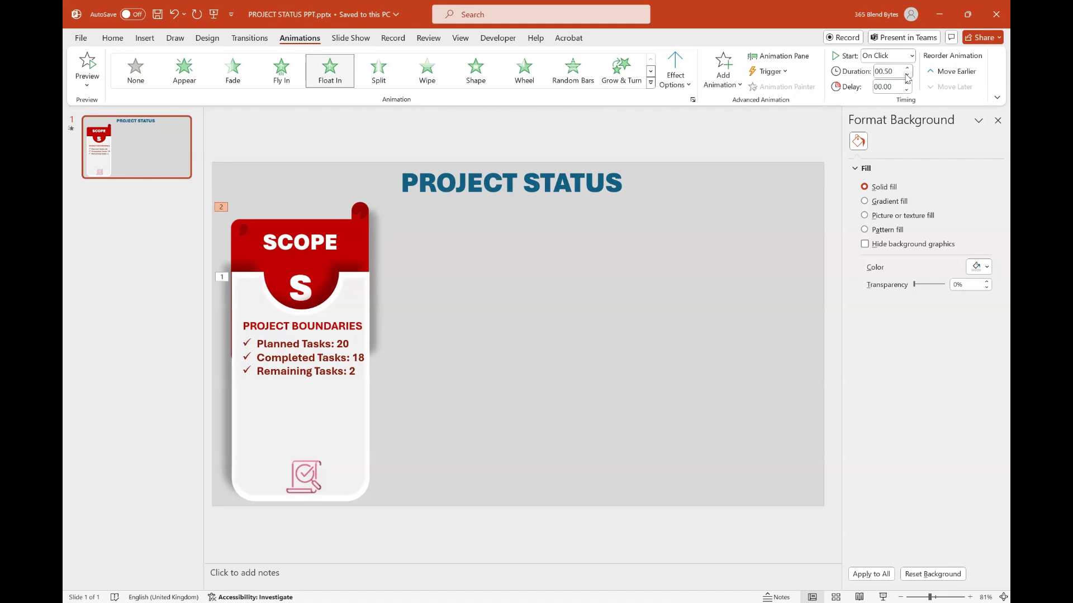
left_click(907, 84)
left_click(912, 56)
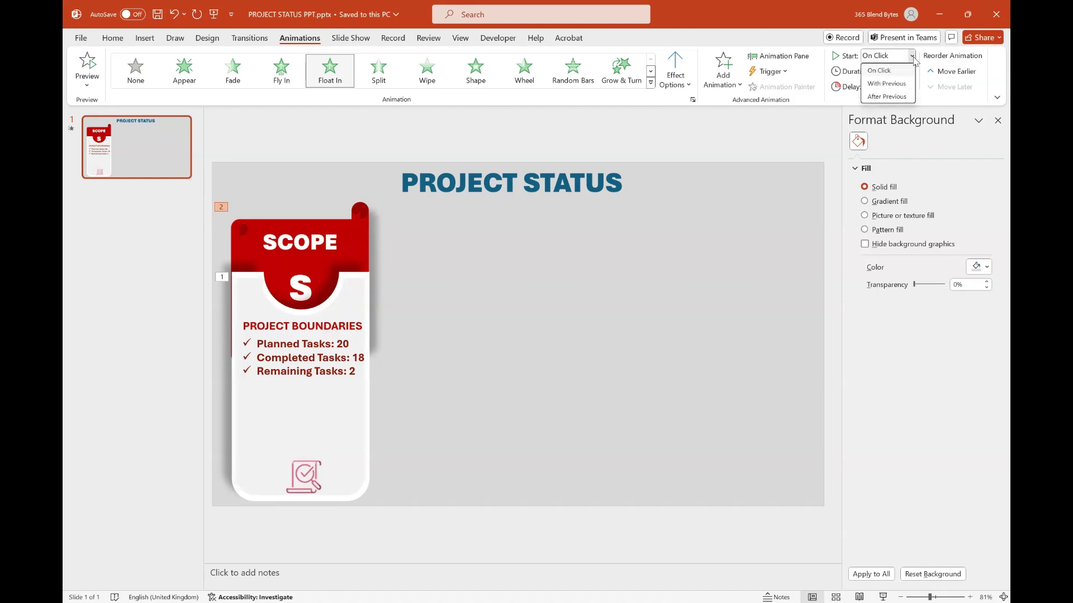
left_click(887, 96)
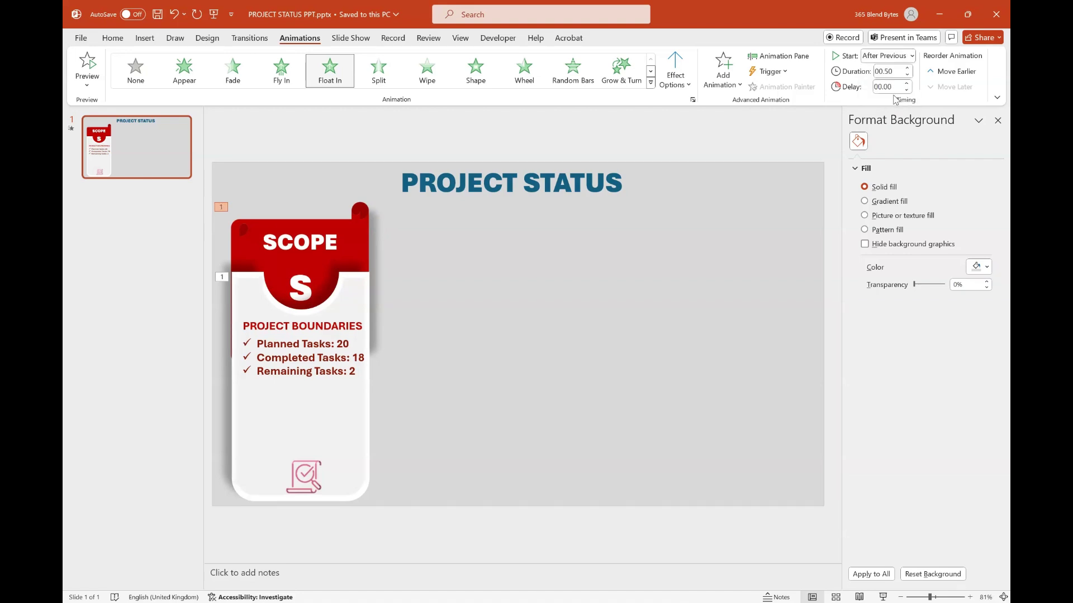
Give the bottom checklist icon a Shape entrance, With Previous, after a 0.25-second delay.
left_click(309, 473)
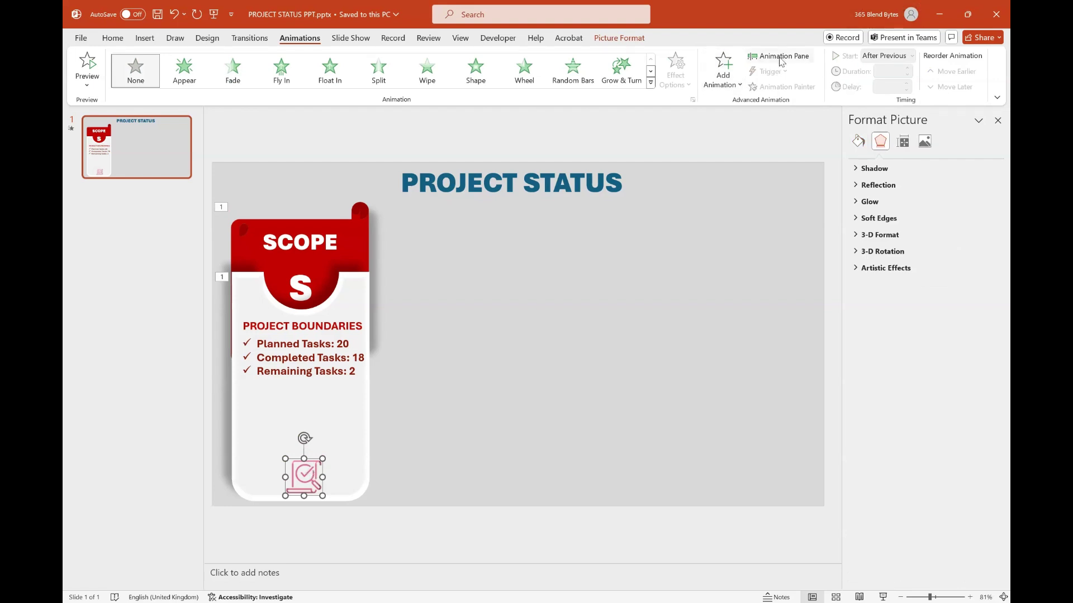
left_click(723, 73)
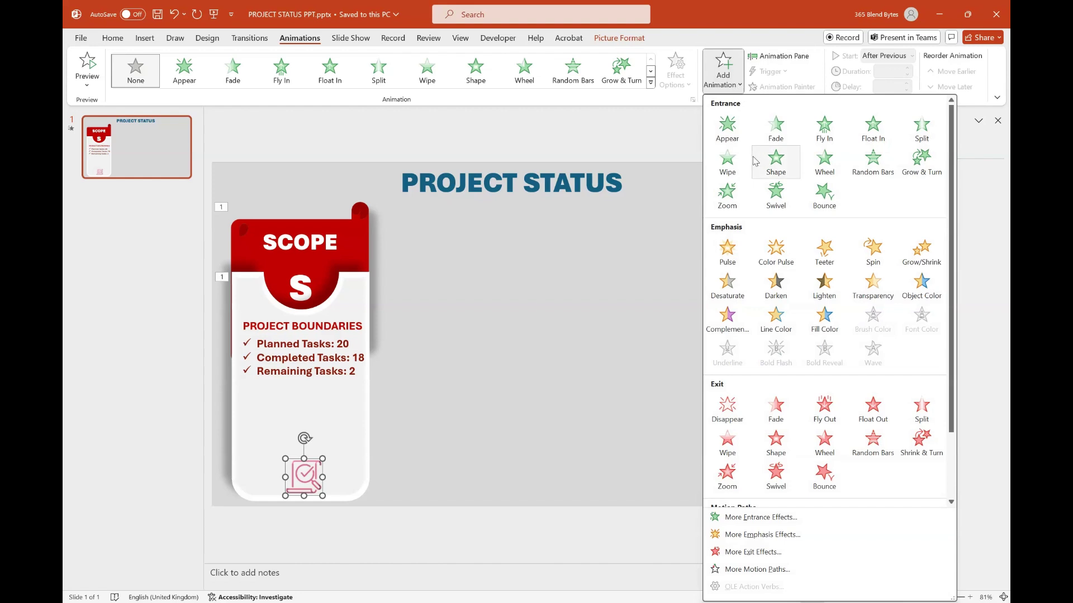
left_click(774, 160)
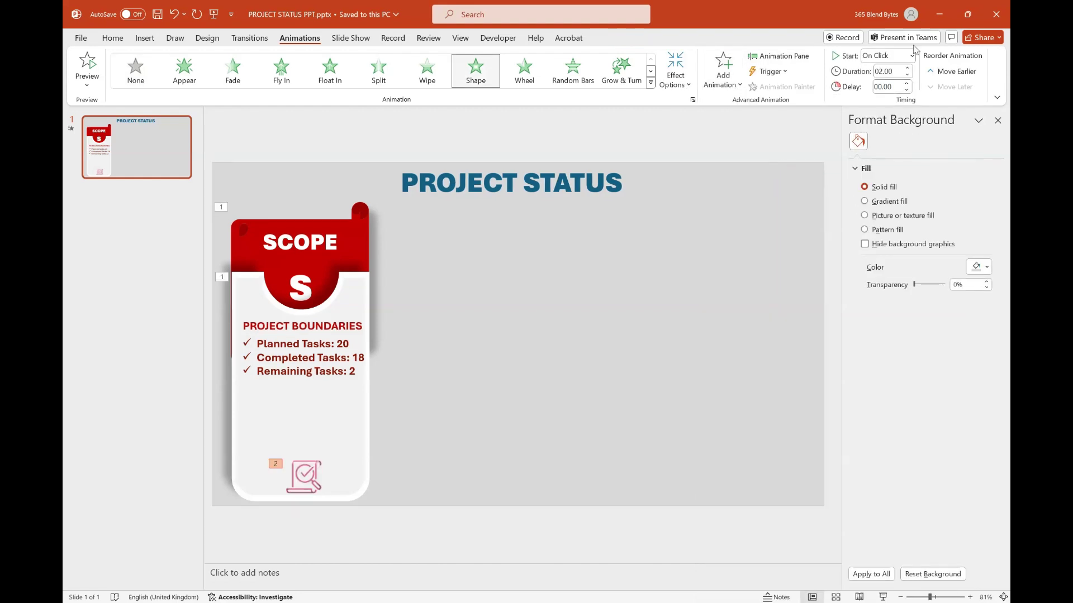
left_click(911, 55)
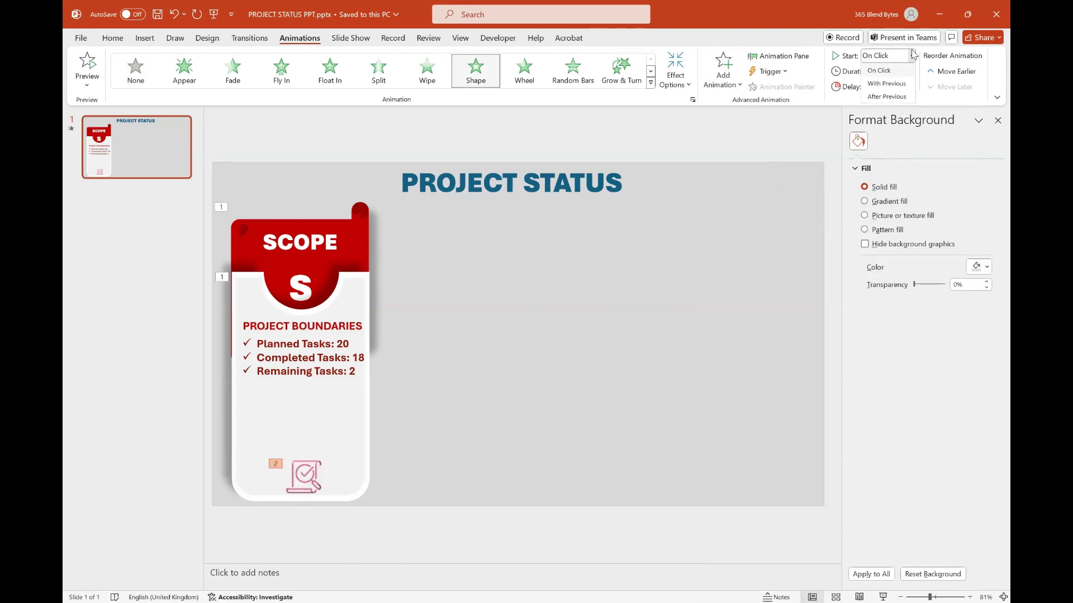
left_click(887, 83)
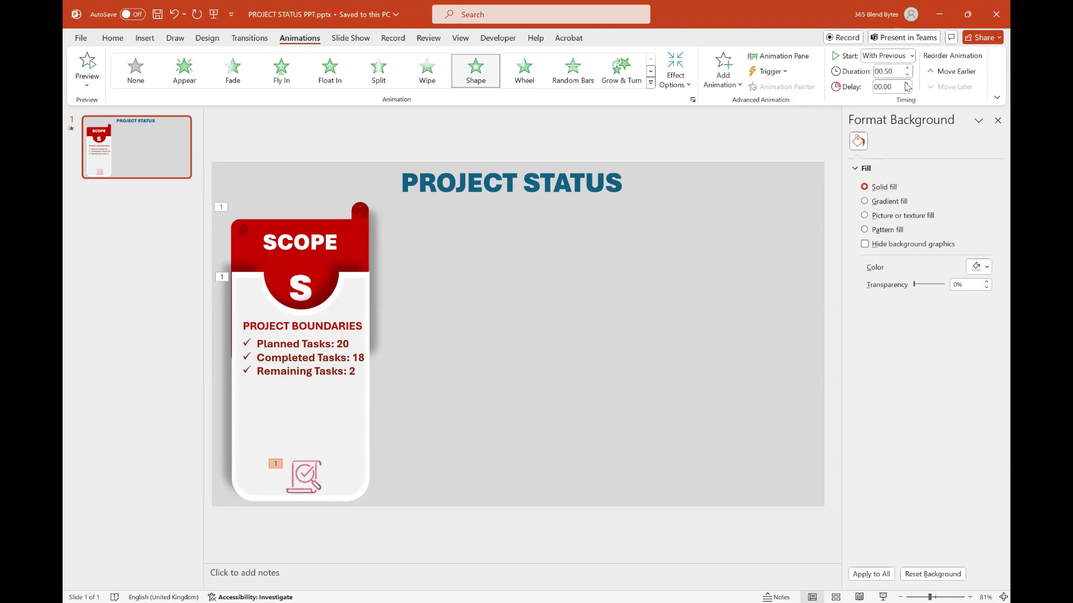
left_click(908, 83)
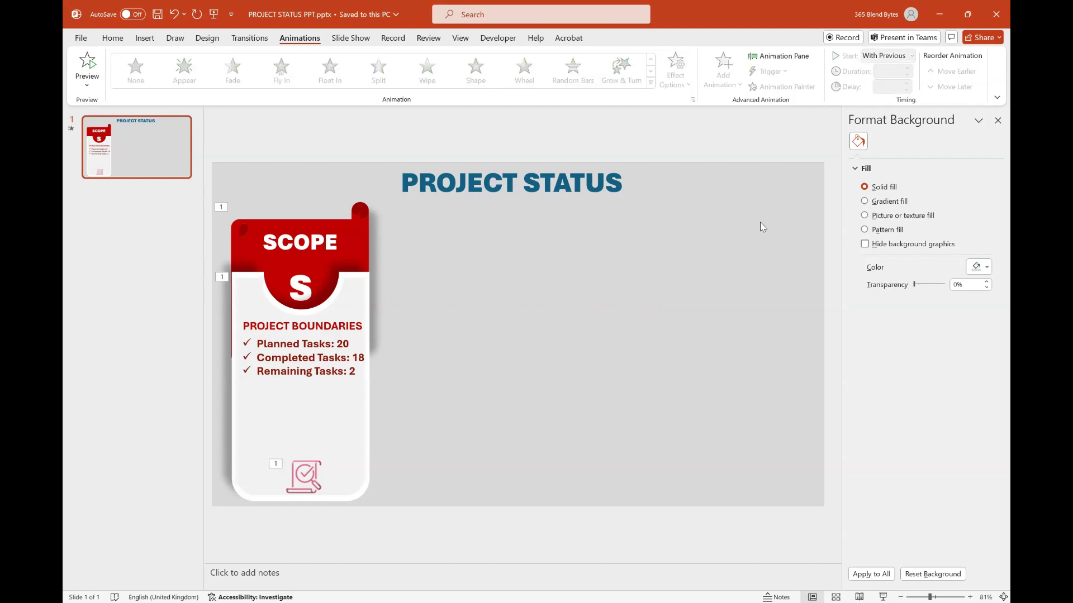
left_click(250, 326)
Animate the PROJECT BOUNDARIES text with a 0.50-second Grow & Turn entrance, With Previous.
left_click(251, 385)
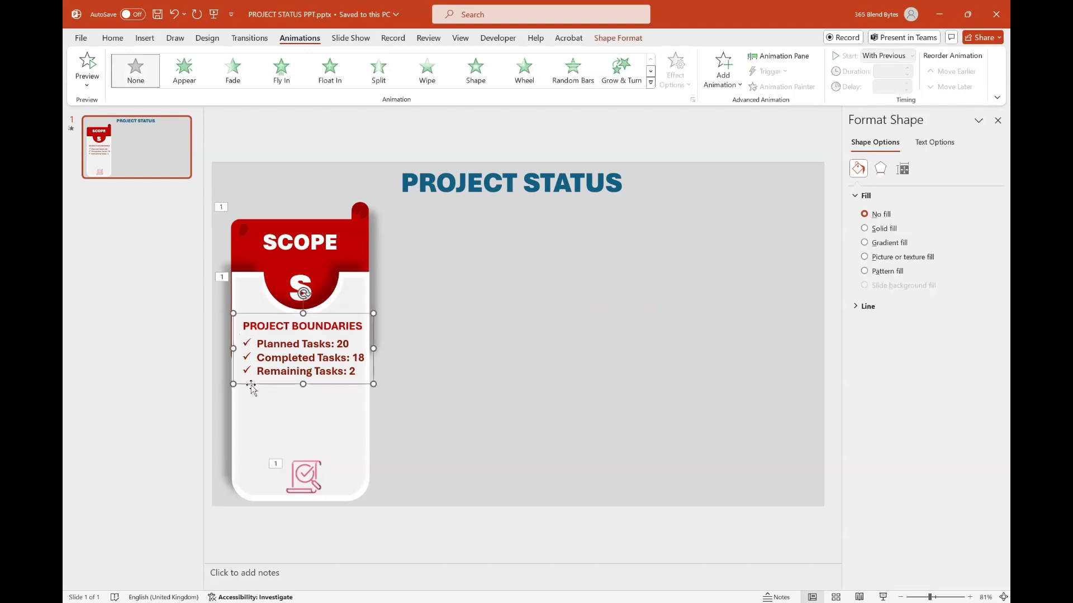
left_click(730, 81)
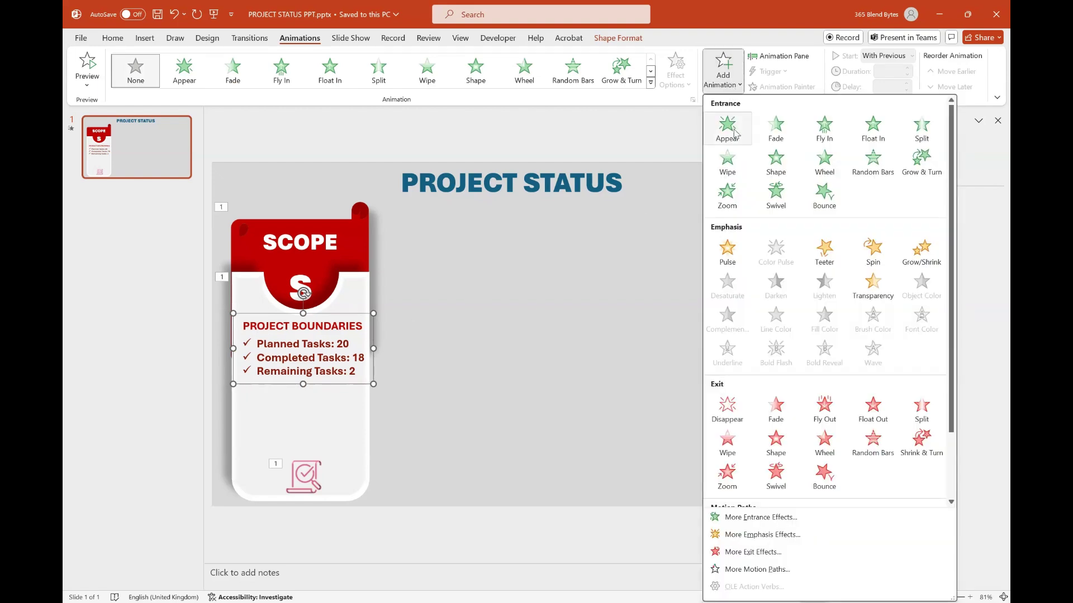
left_click(917, 166)
left_click(911, 55)
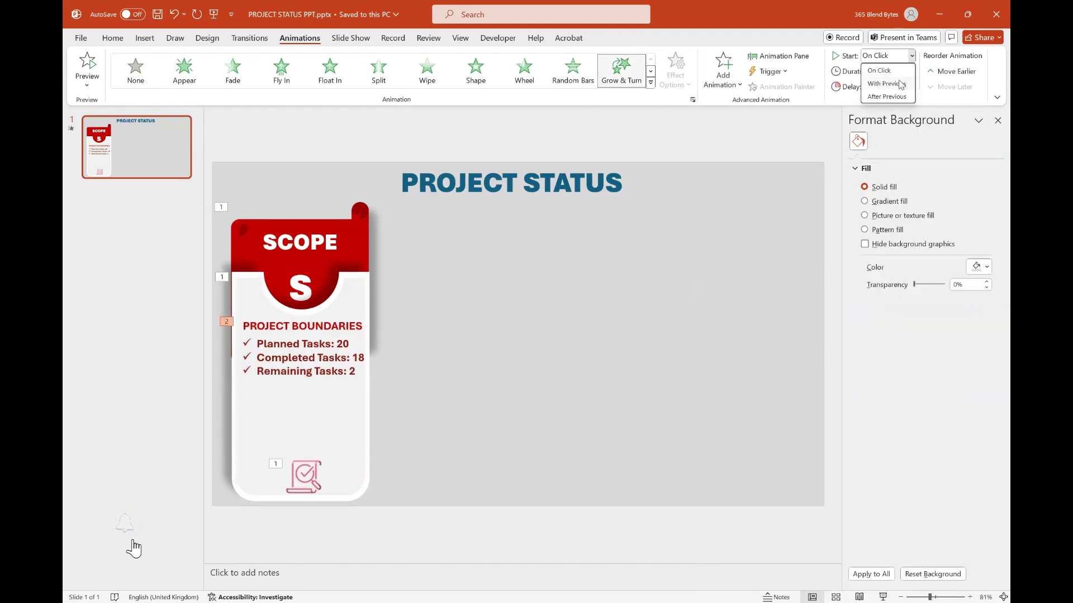
left_click(886, 83)
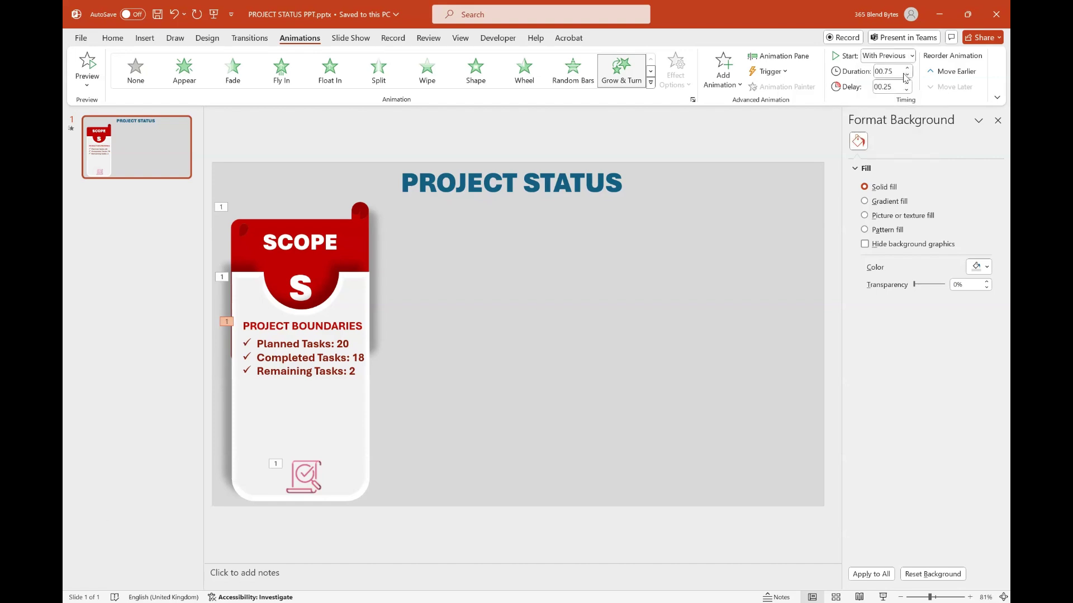
left_click(906, 75)
left_click(561, 369)
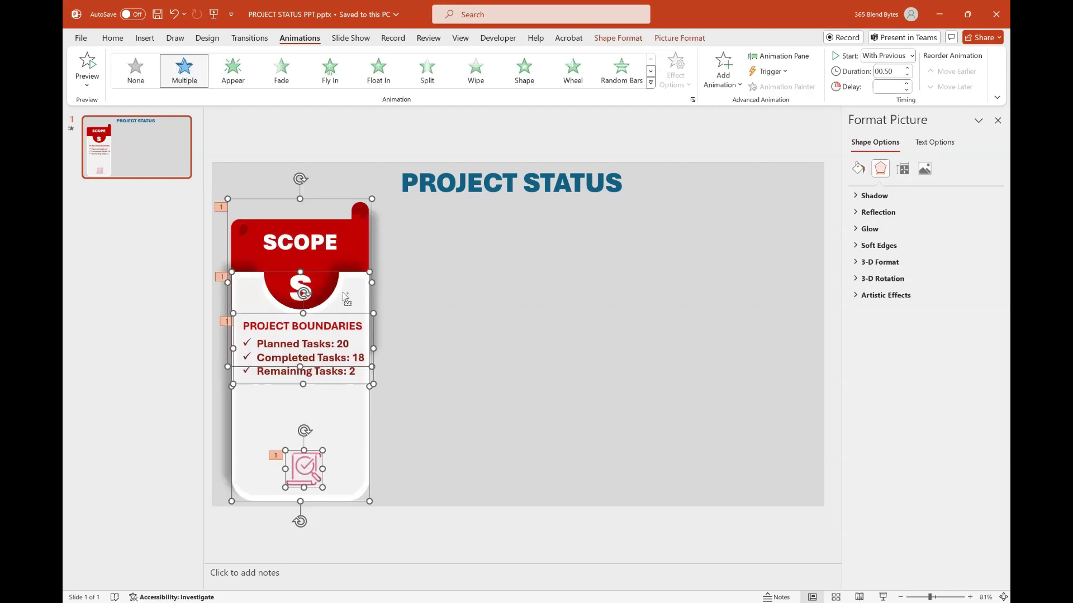
Ctrl-drag copies of the SCOPE card to the right and close the Format Background pane.
left_click_drag(344, 297, 500, 276)
left_click_drag(501, 276, 797, 286)
left_click(997, 120)
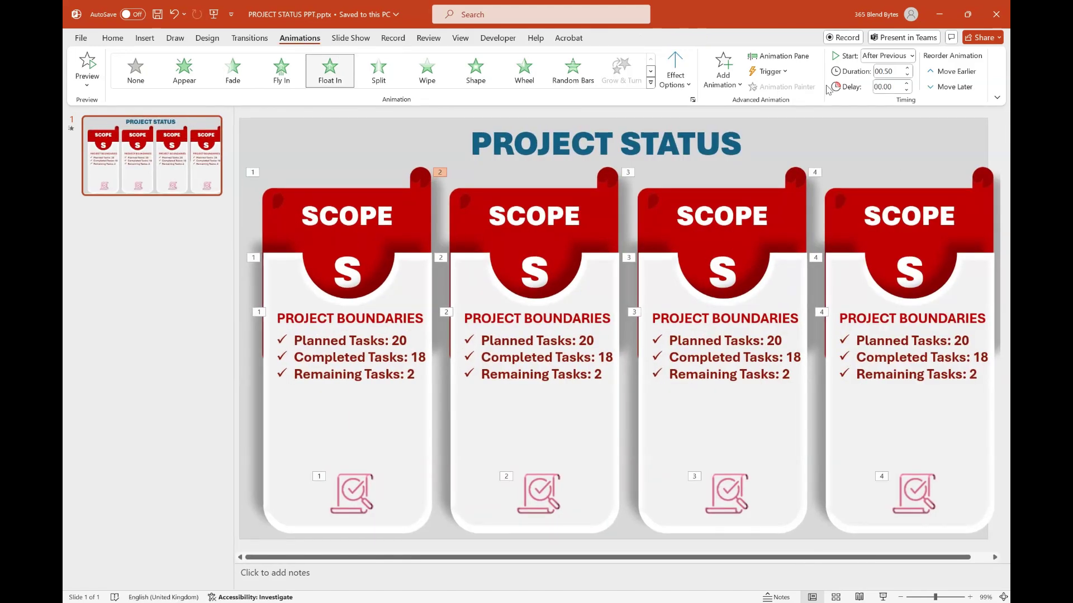
In the Animation Pane, set the second card's effects to chain automatically after the first card.
left_click(798, 64)
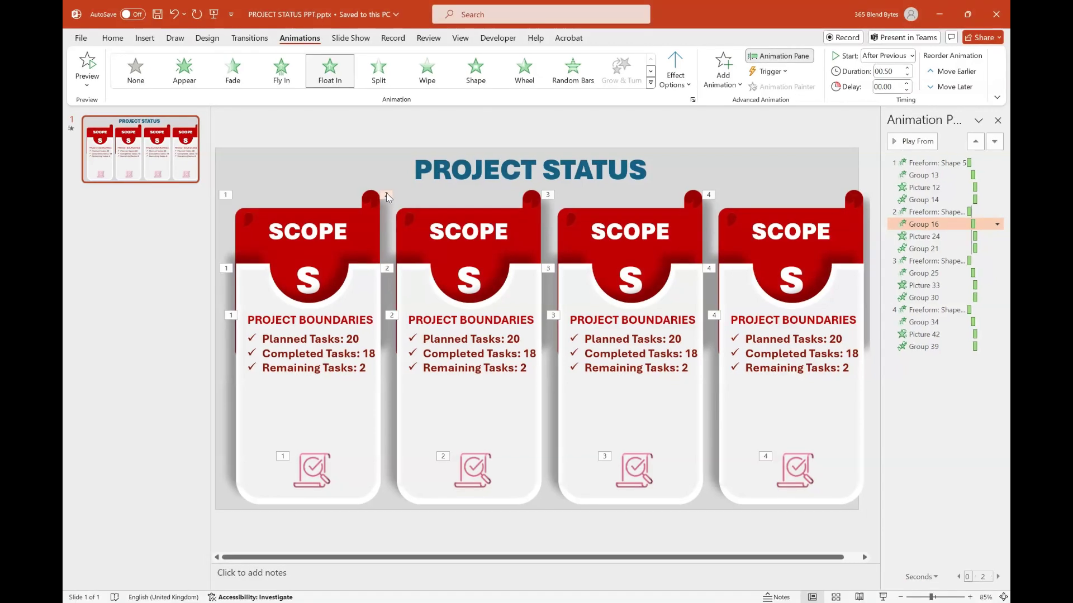
left_click(387, 195)
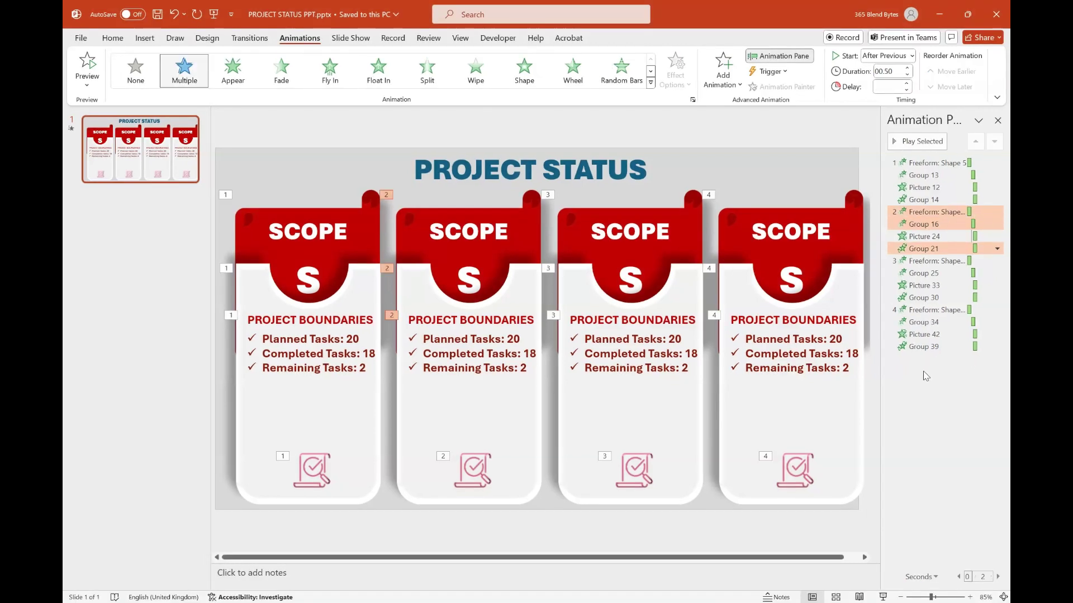
left_click(912, 56)
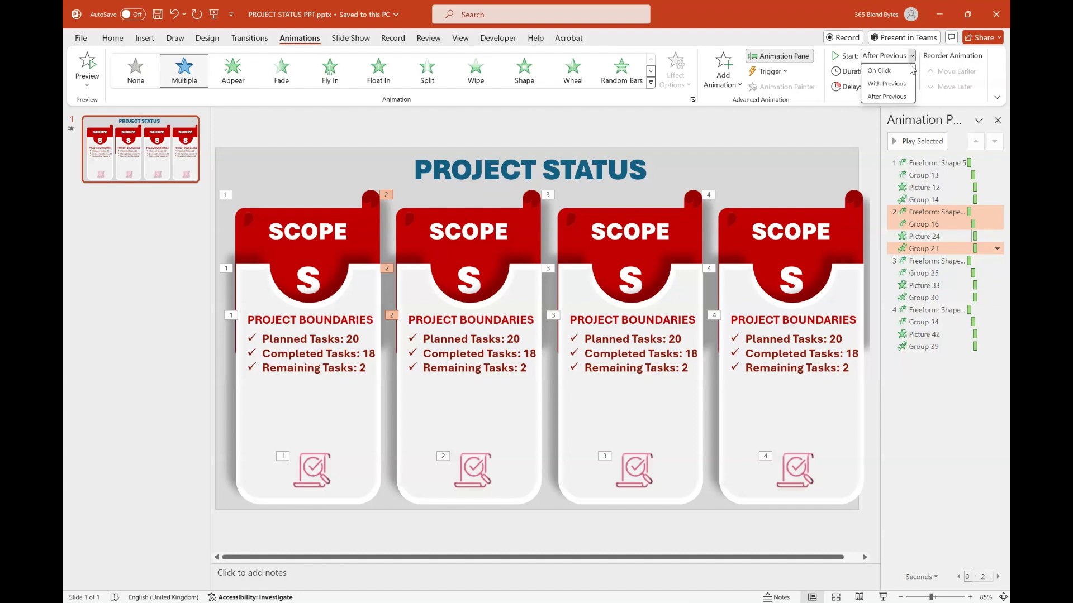
left_click(887, 96)
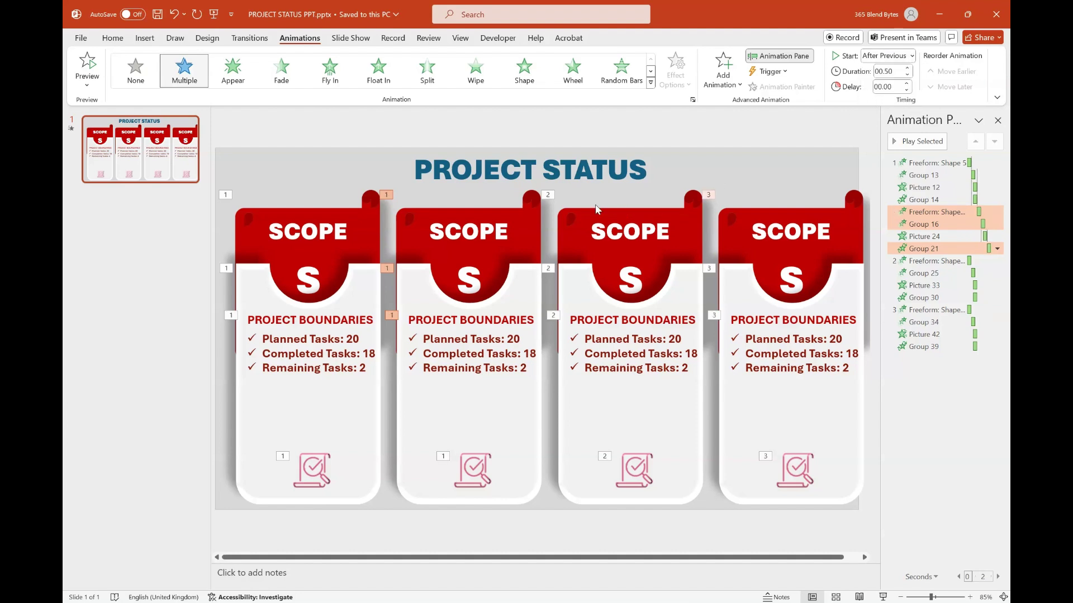
left_click(446, 461)
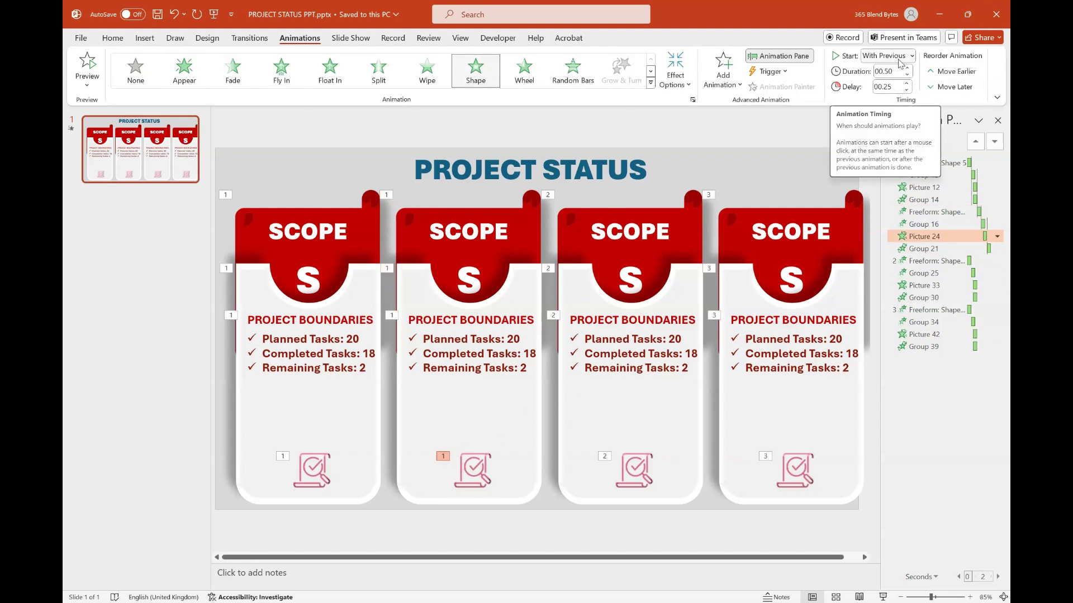
Change the Start timing of the third and fourth cards' effects so they play with the others.
left_click(548, 195)
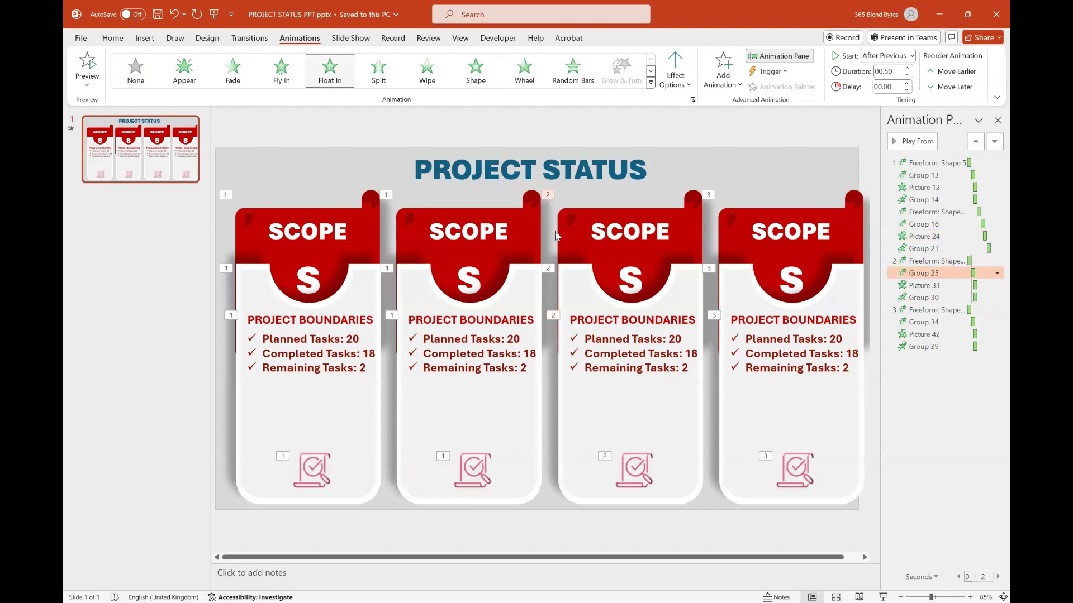
left_click(548, 268, "shift")
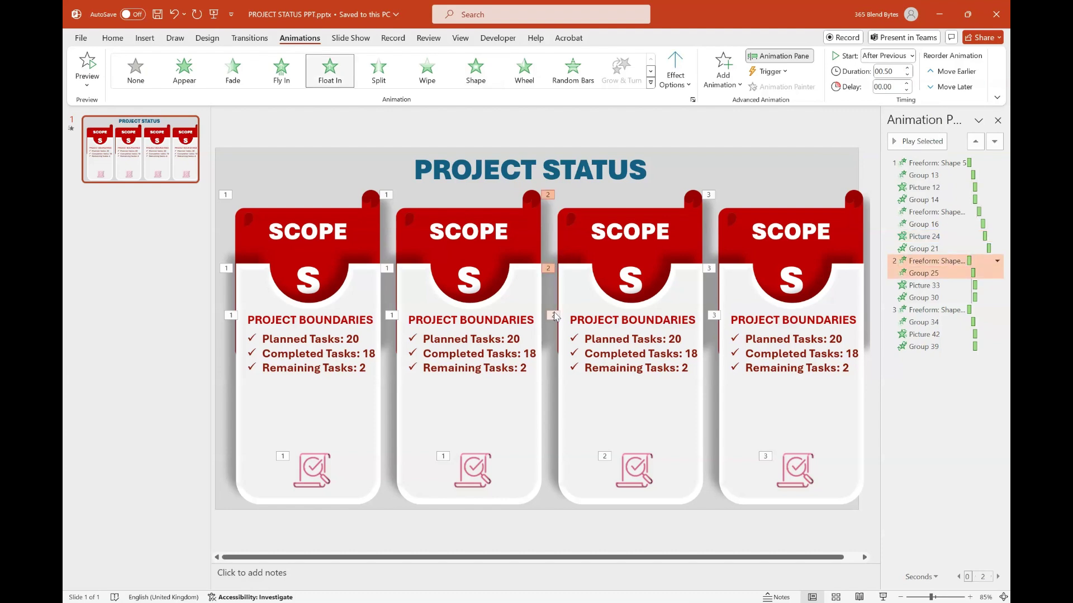
left_click(553, 315, "shift")
left_click(604, 457, "shift")
left_click(912, 56)
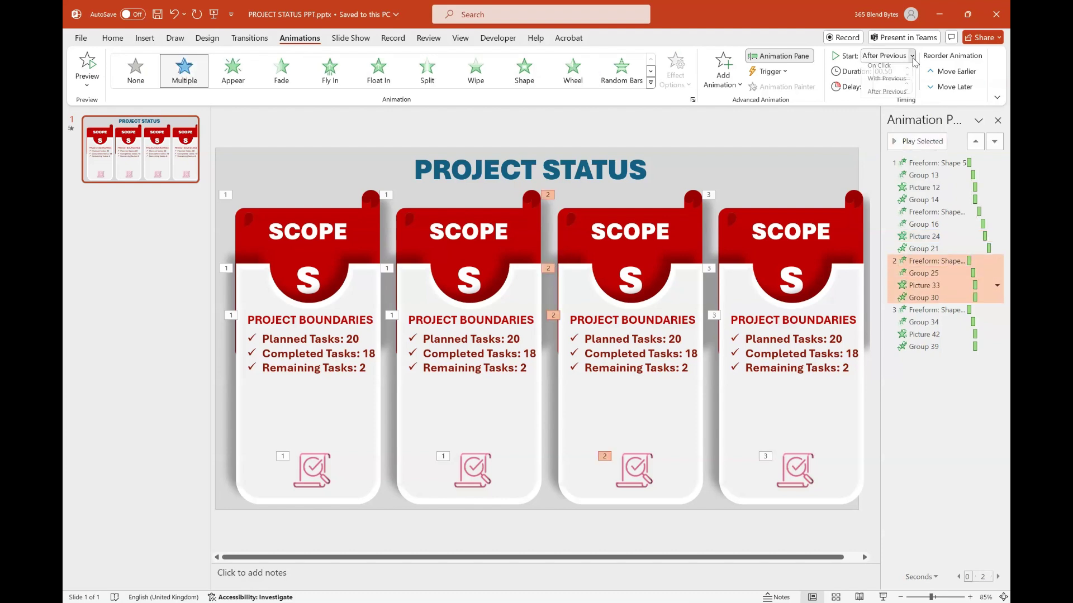
left_click(896, 85)
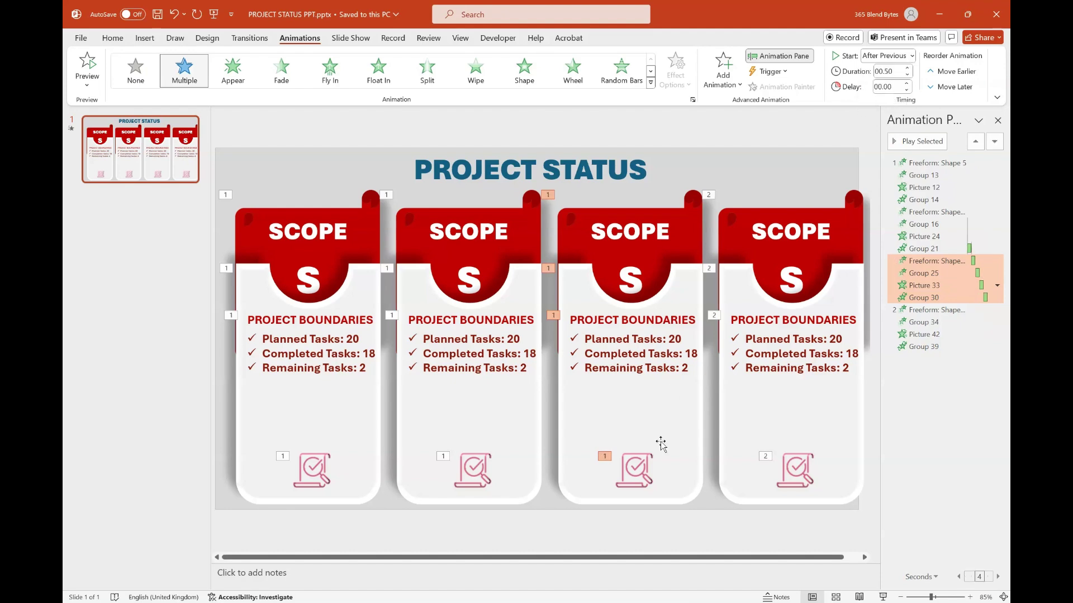
left_click(894, 85)
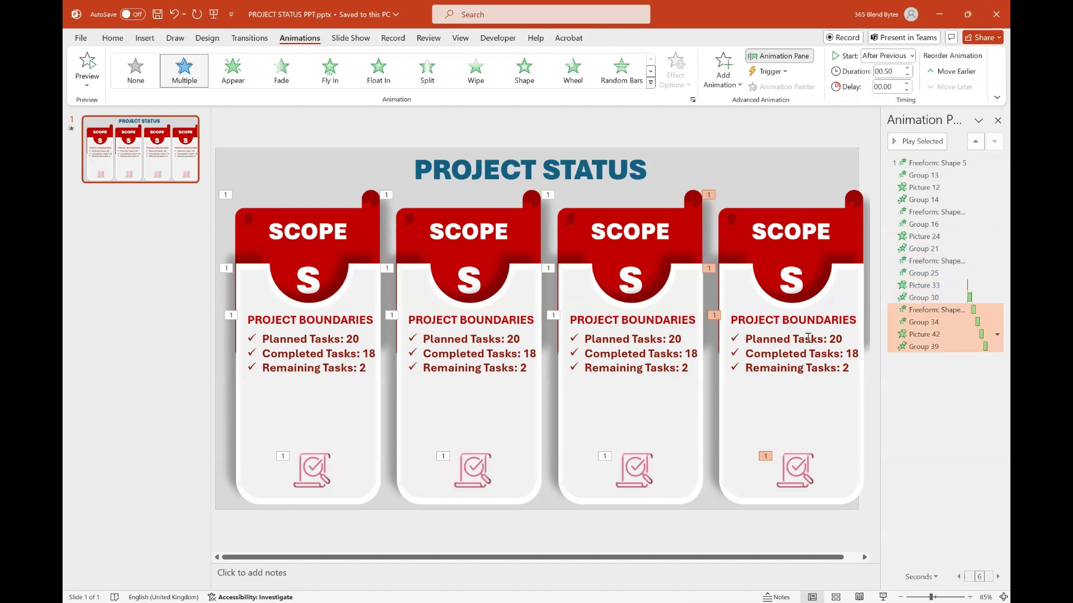
Close the Animation Pane, nudge all four cards left, and narrow the first card's header.
left_click(780, 55)
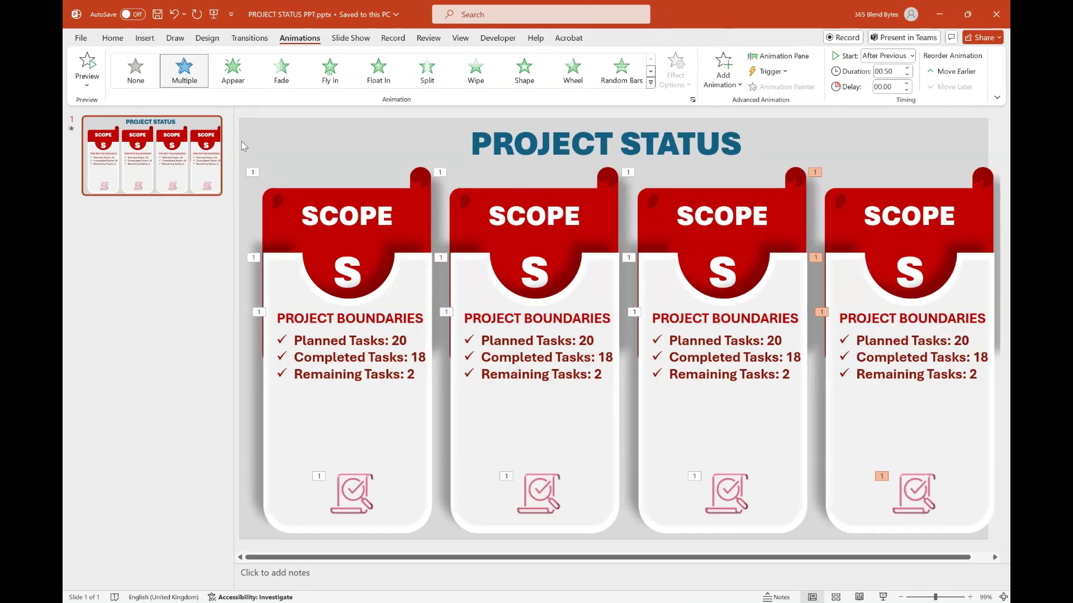
left_click_drag(241, 146, 1004, 546)
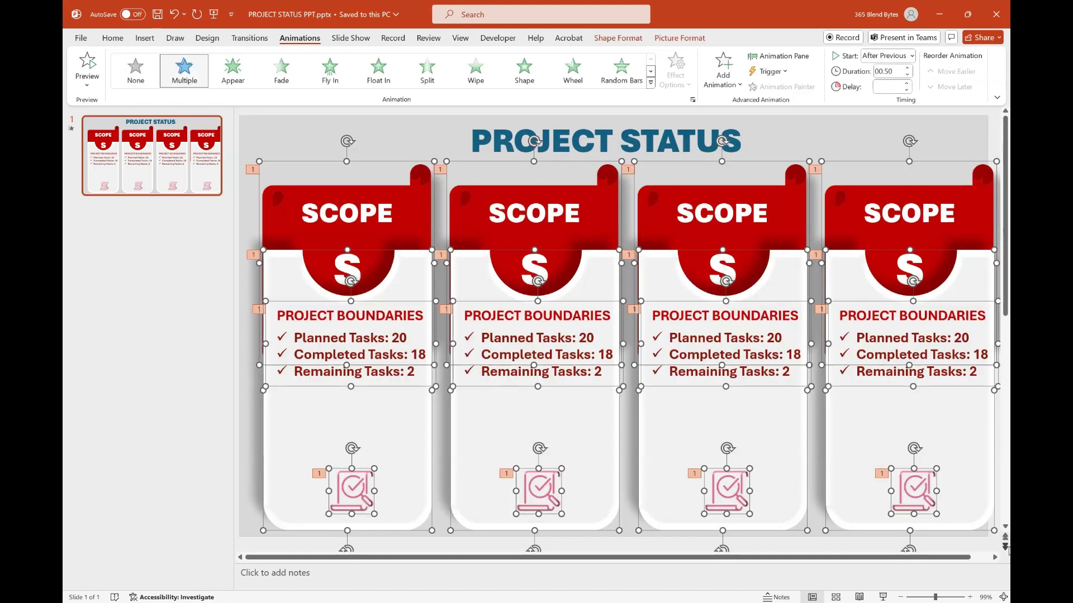
key("Left")
key("Left")
key("Left")
key("Left")
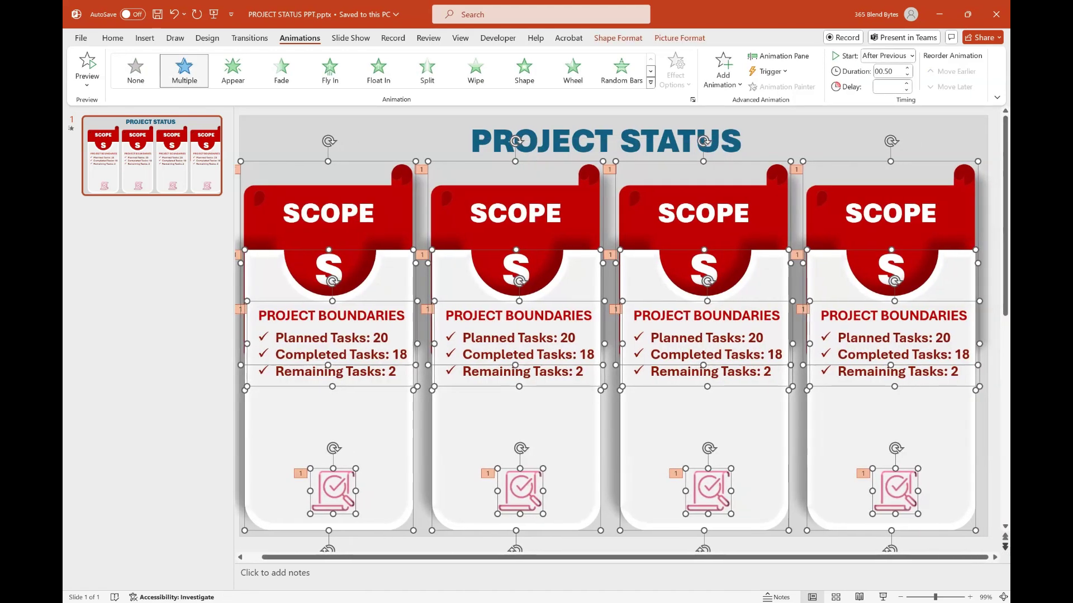
left_click(290, 305)
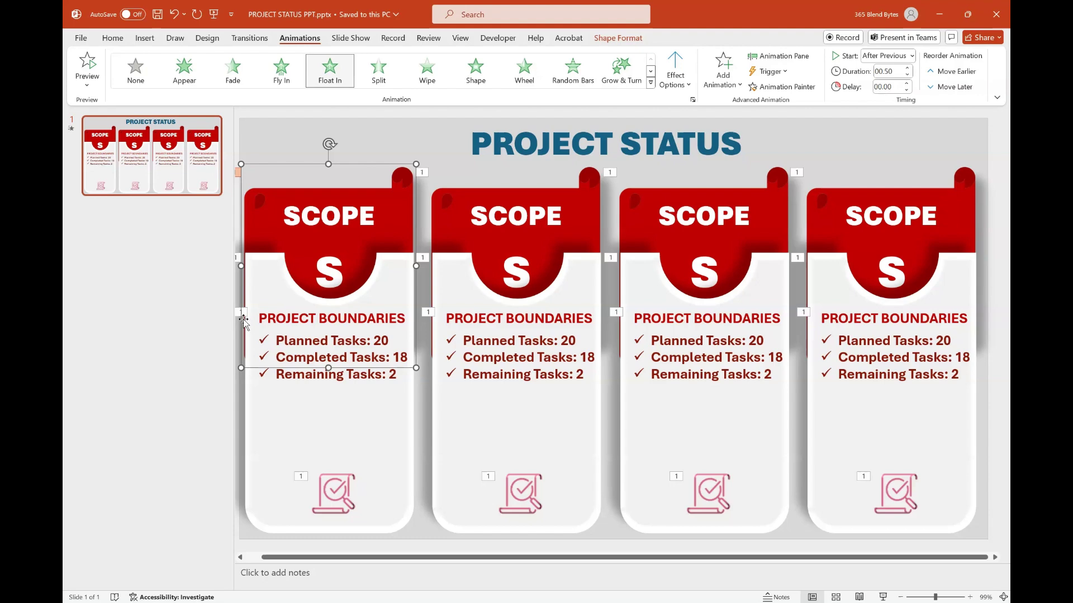
left_click_drag(240, 267, 416, 265)
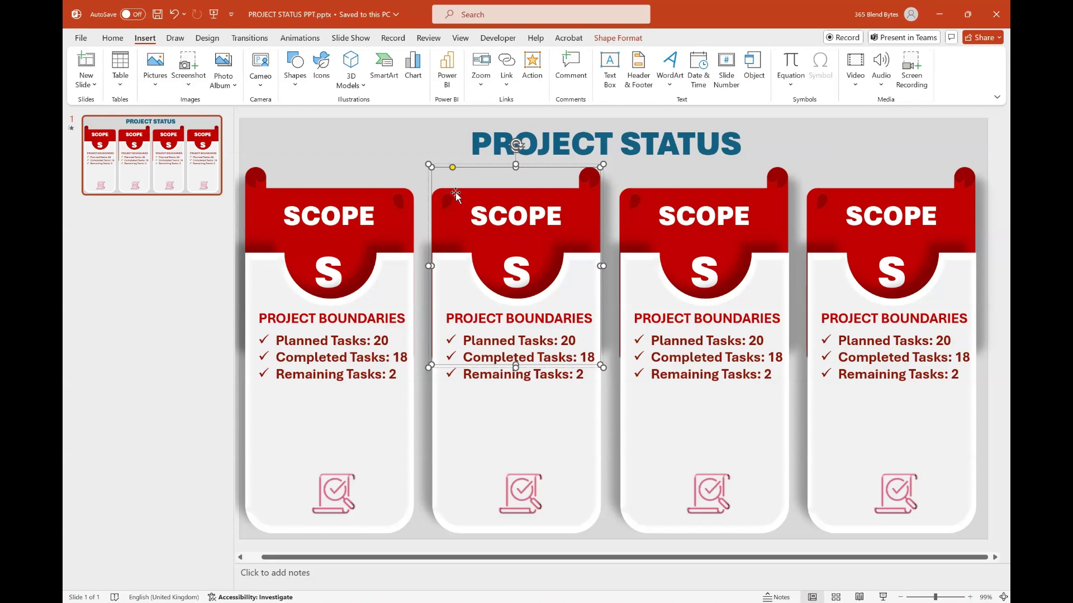
Change the second card's scroll top to the wavy flowchart shape and flip it vertically.
left_click(599, 44)
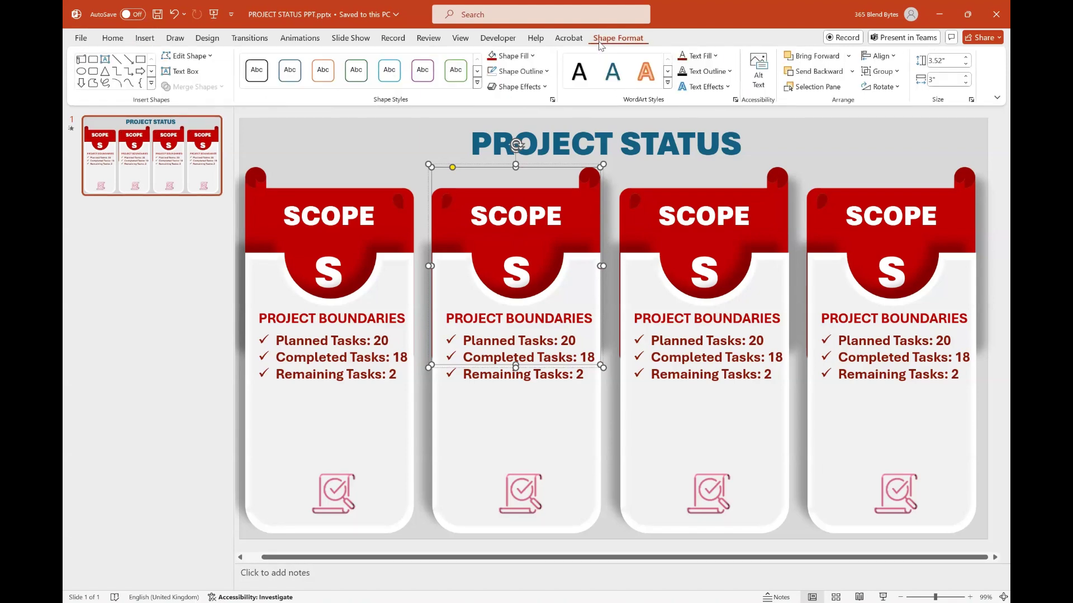
left_click(215, 58)
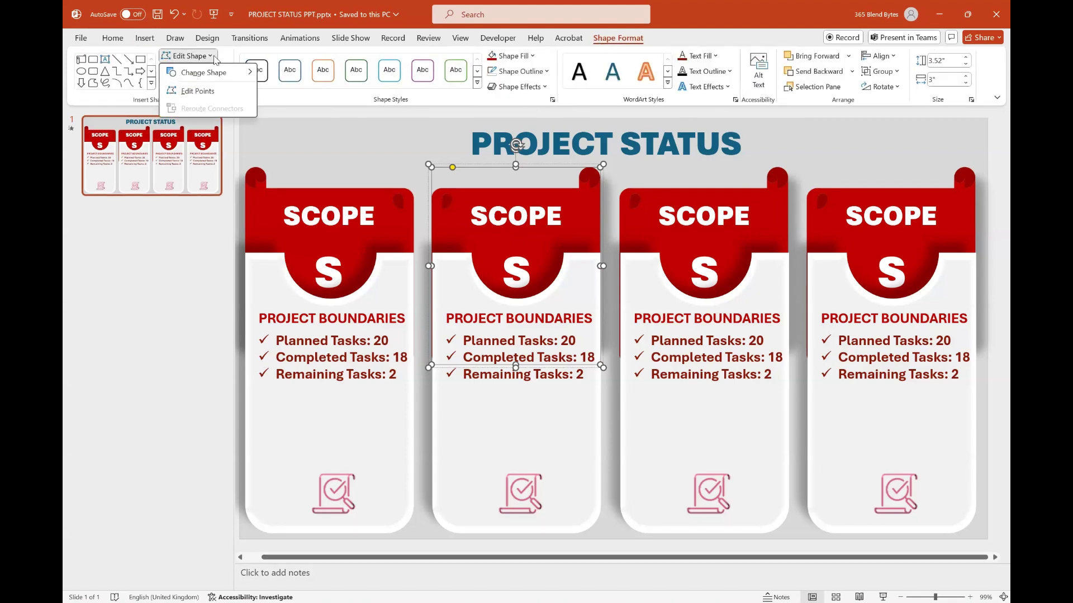
mouse_move(239, 76)
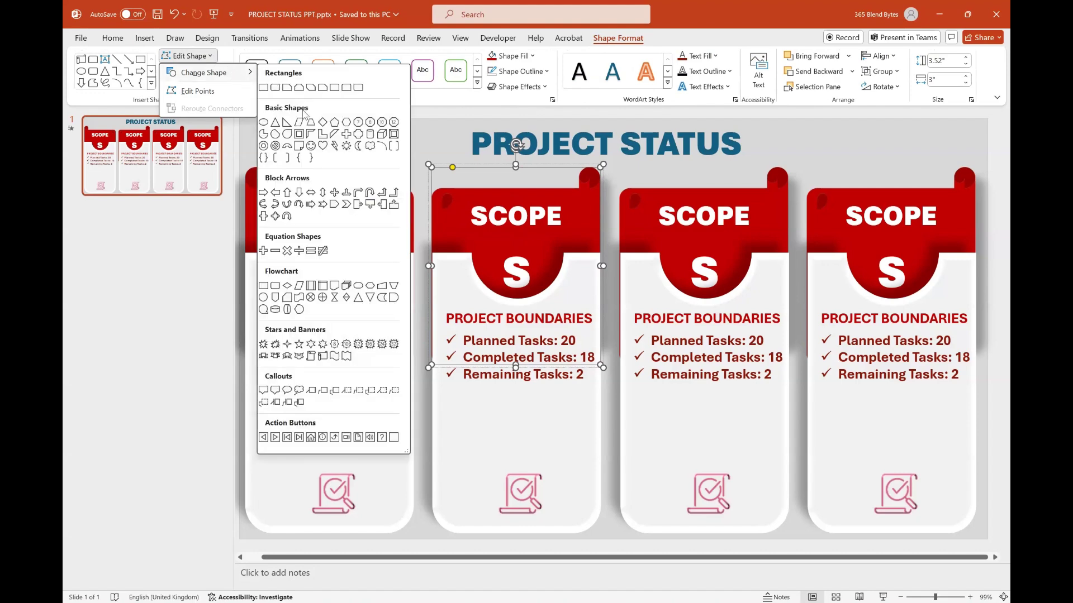
left_click(339, 287)
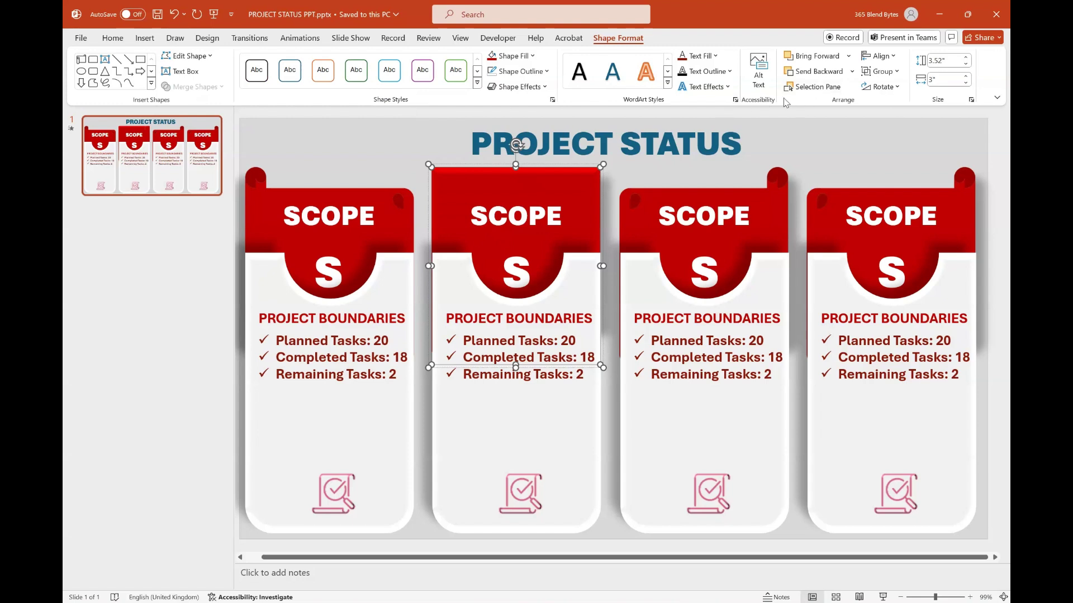
left_click(897, 87)
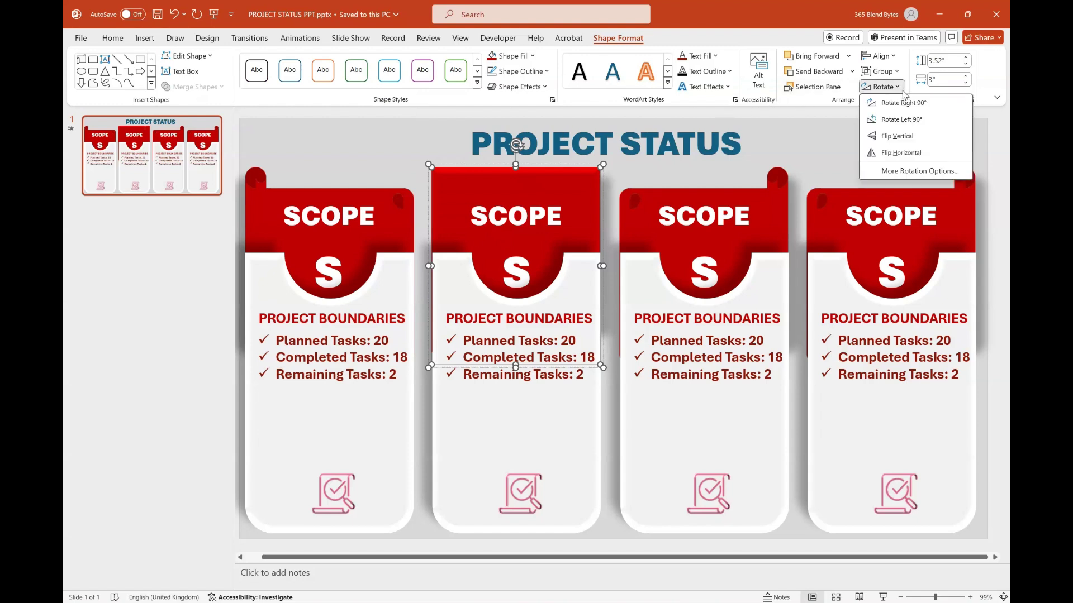
left_click(897, 137)
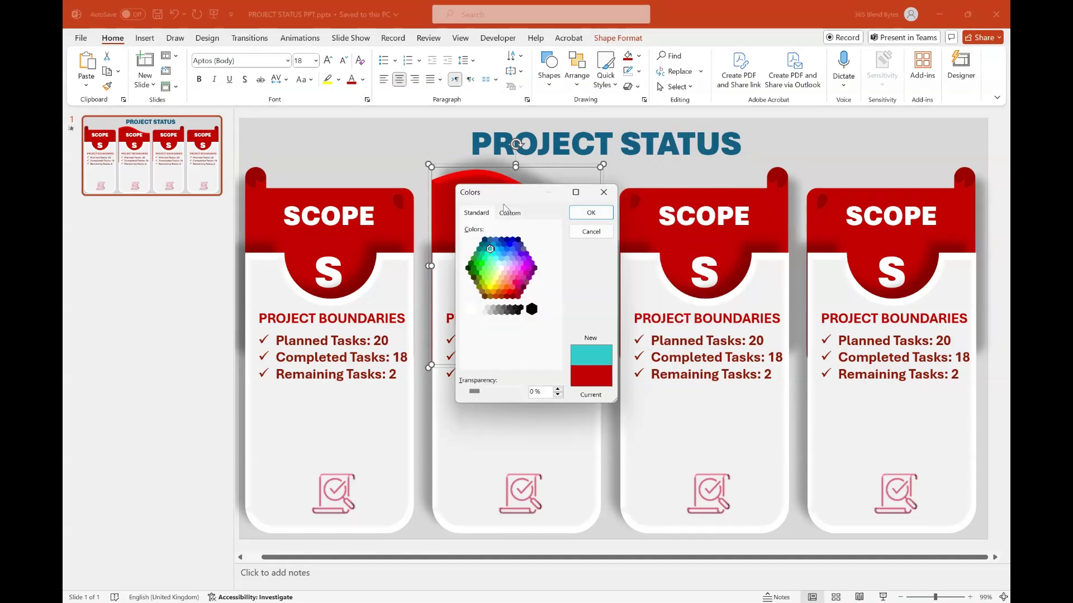
Fill the second card's banner with custom teal #27A09D.
left_click(509, 213)
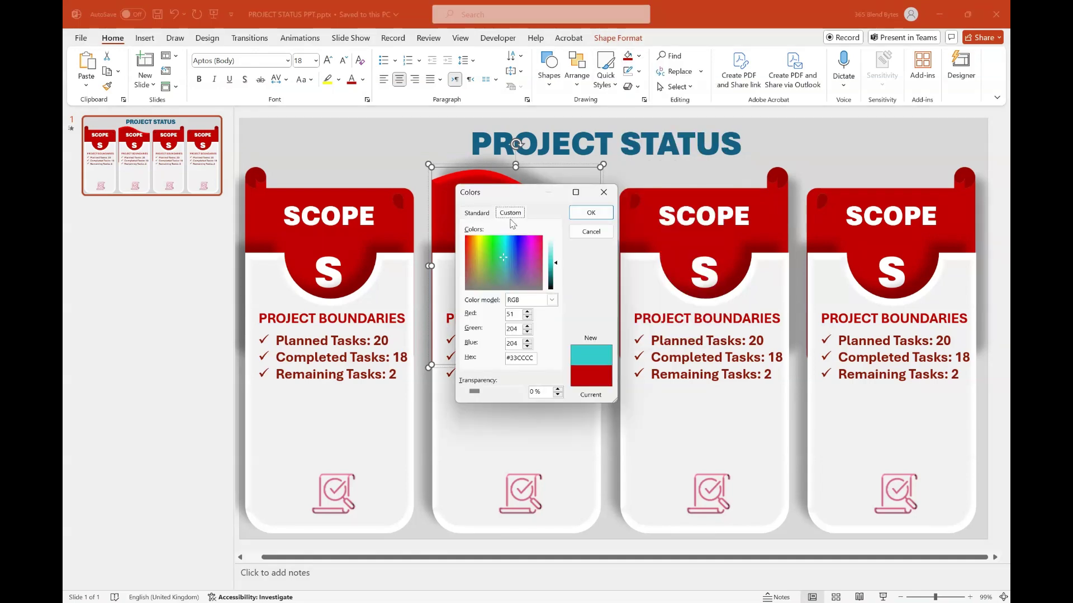
left_click_drag(554, 267, 555, 273)
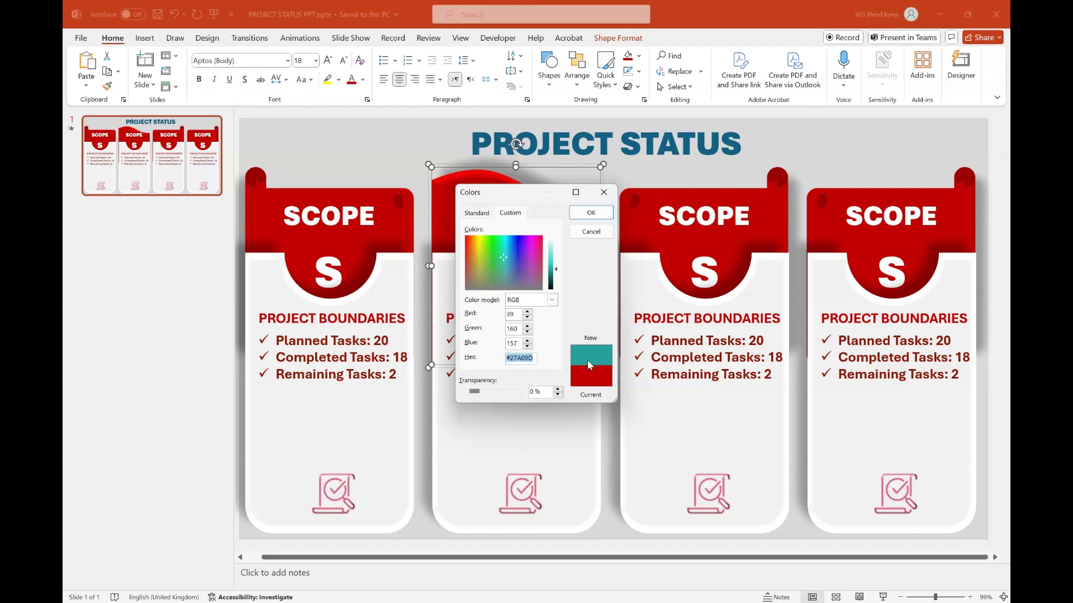
left_click(592, 213)
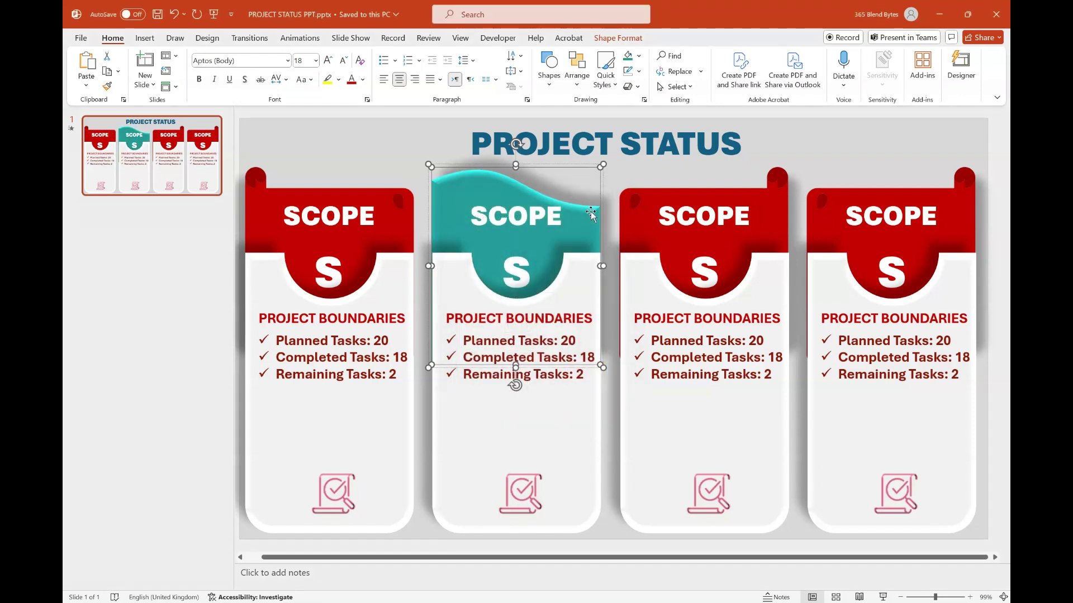
Replace the third card's red scroll top with the wavy flowchart shape, flipped vertically.
left_click(640, 194)
left_click(640, 193)
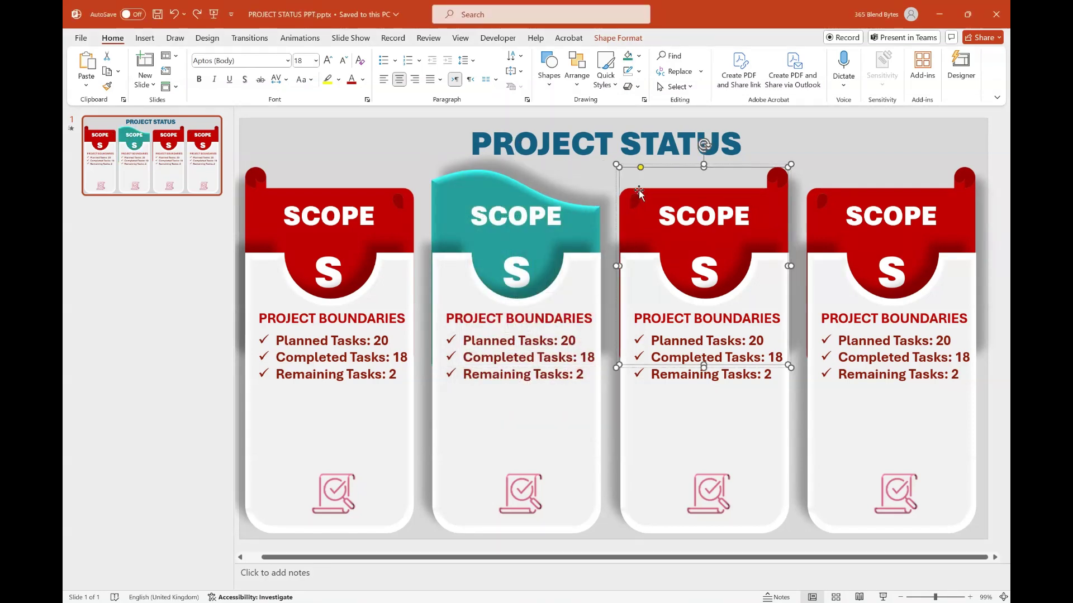
left_click(627, 38)
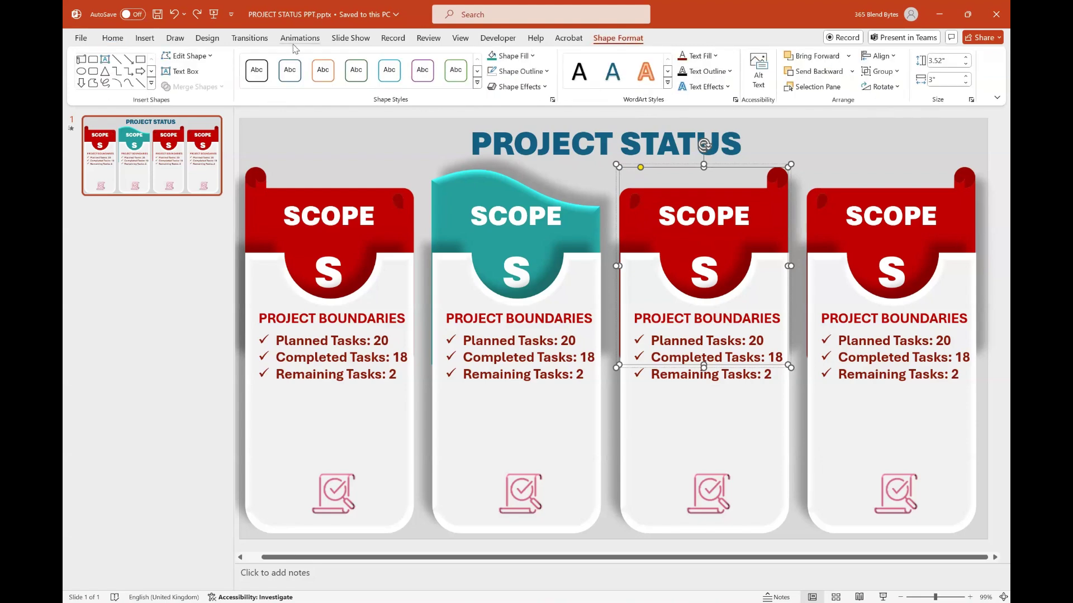
left_click(211, 56)
mouse_move(221, 72)
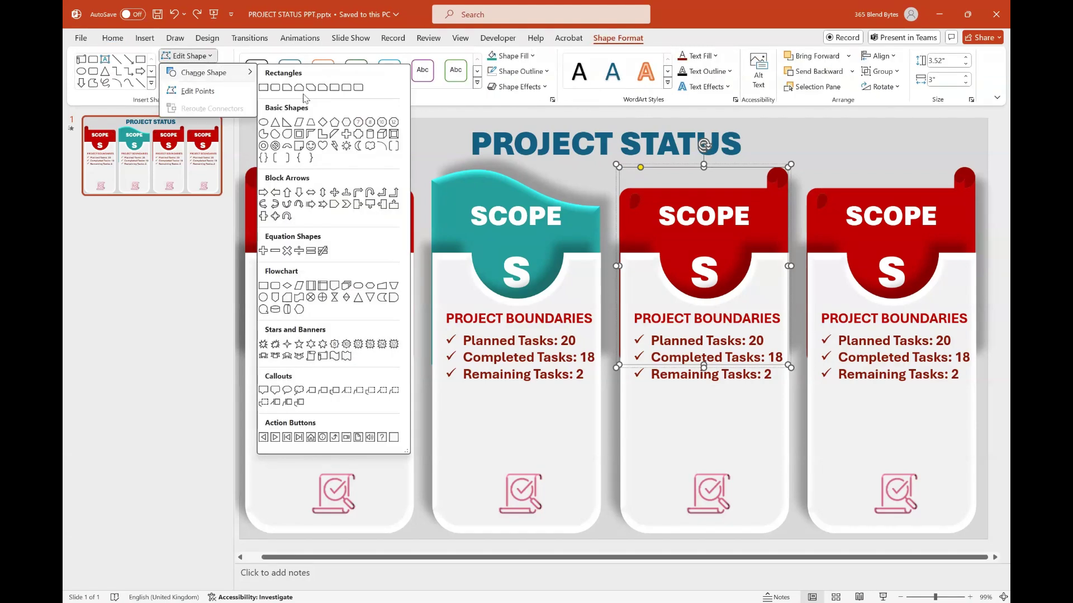
left_click(336, 287)
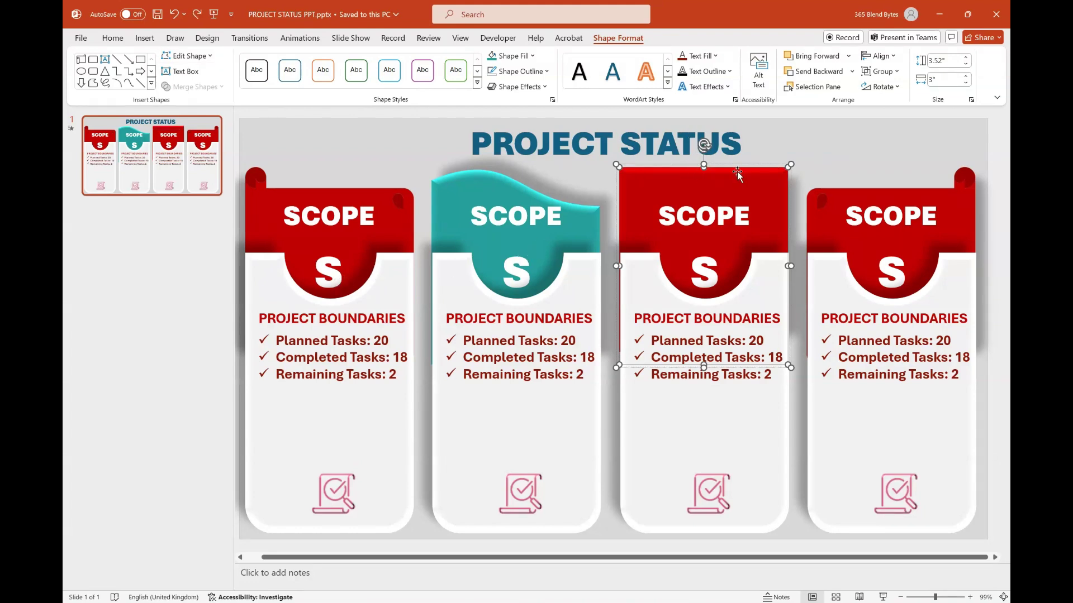
left_click(879, 87)
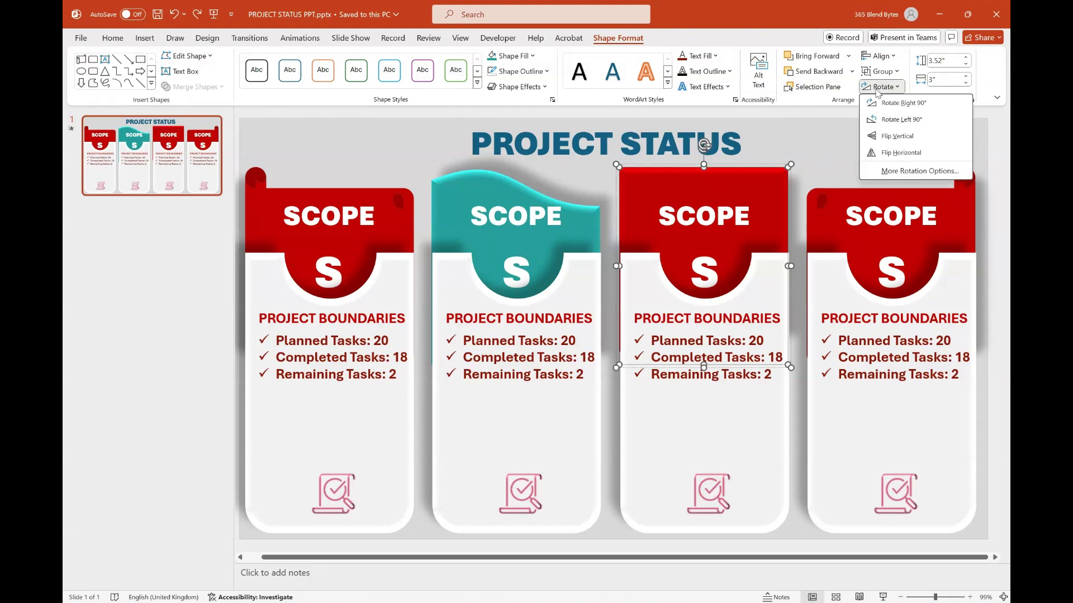
left_click(897, 135)
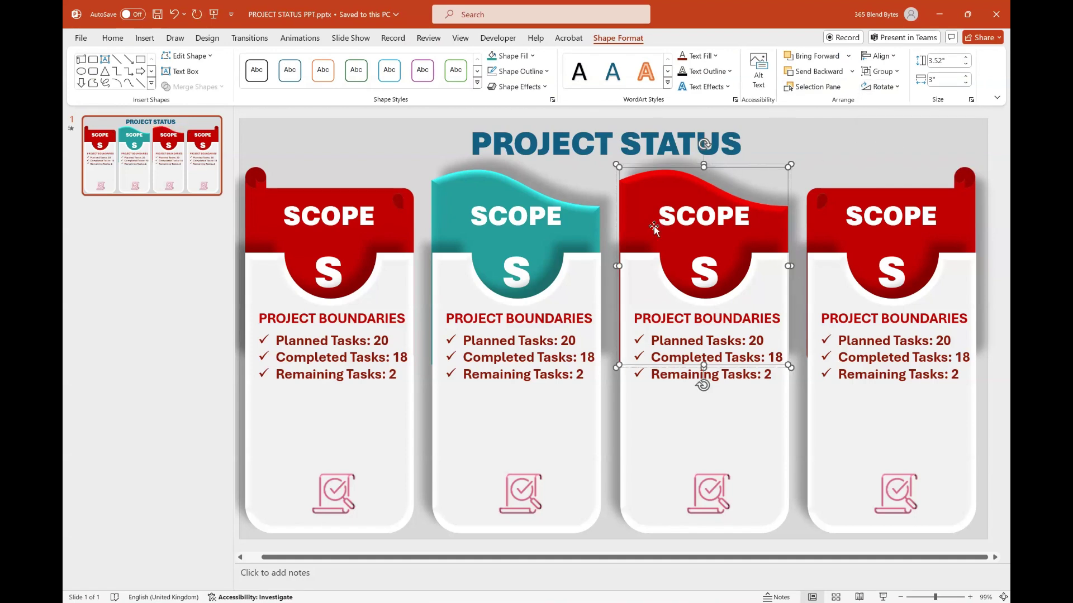
Widen the third card's banner to 3.03 inches and fill it purple.
left_click_drag(624, 267, 694, 269)
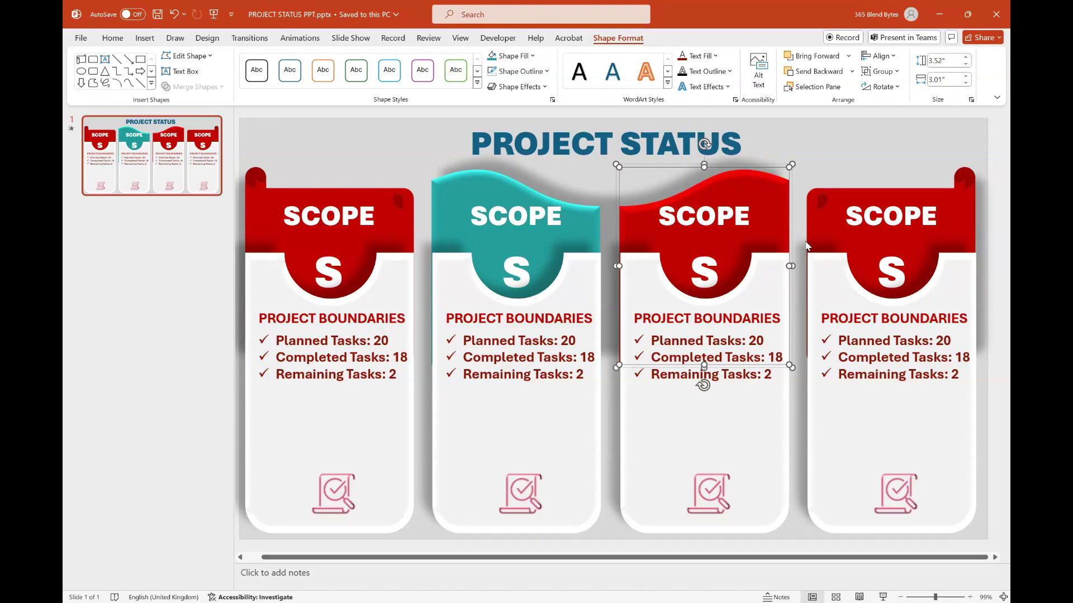
left_click(112, 37)
left_click(639, 56)
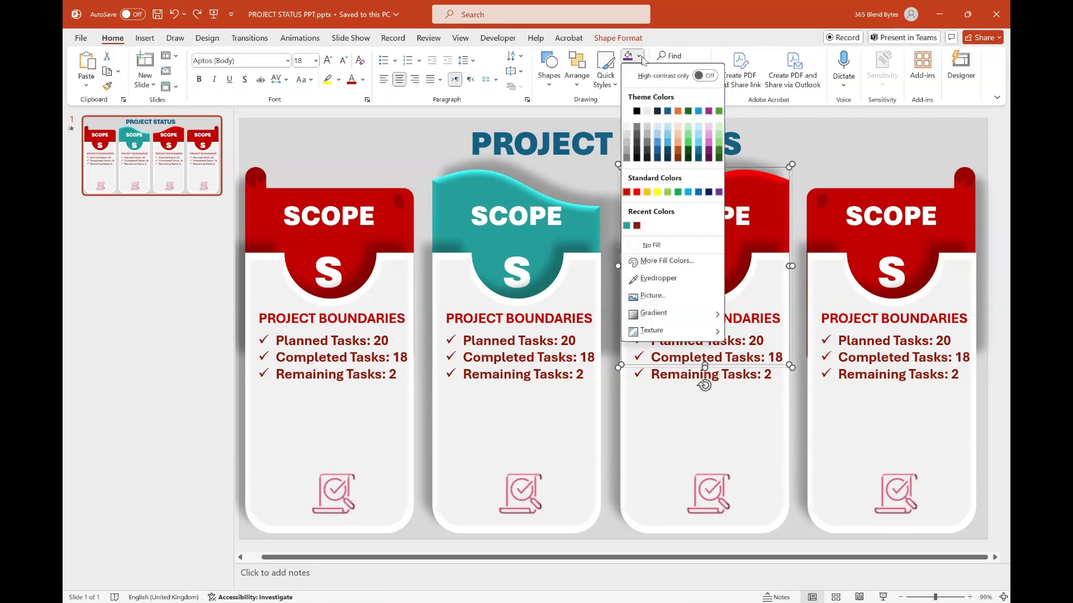
left_click(719, 192)
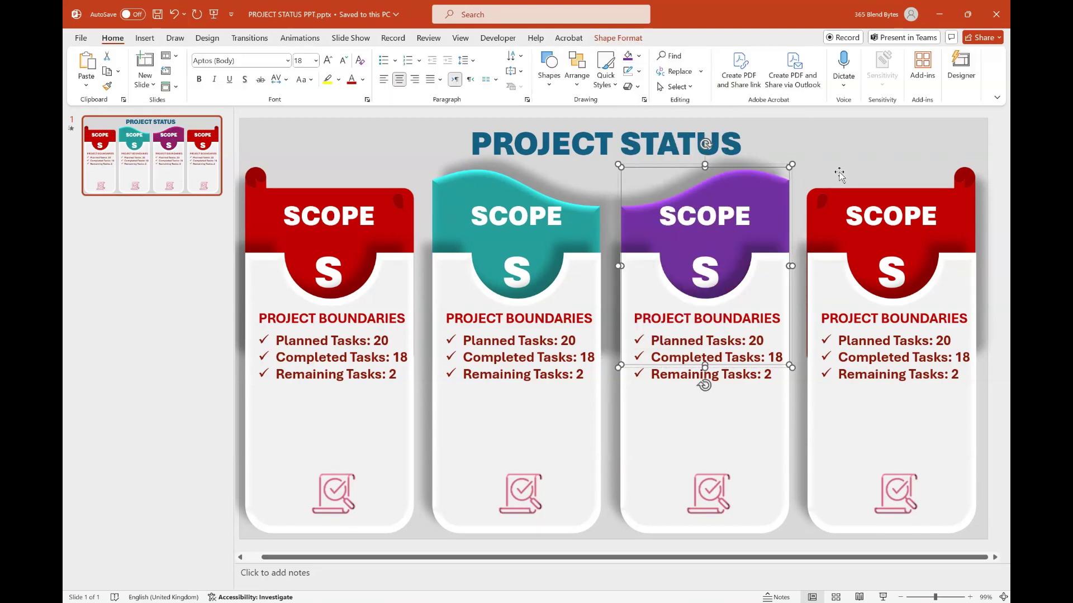
Fill the fourth card's header with the darkest green theme shade.
left_click(876, 149)
left_click(943, 194)
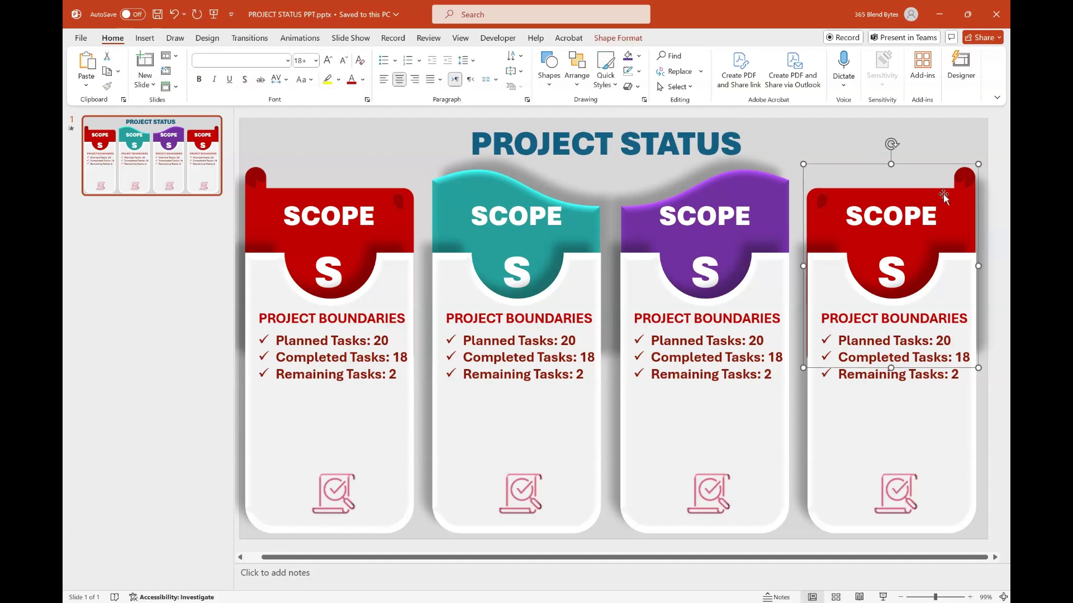
left_click(638, 56)
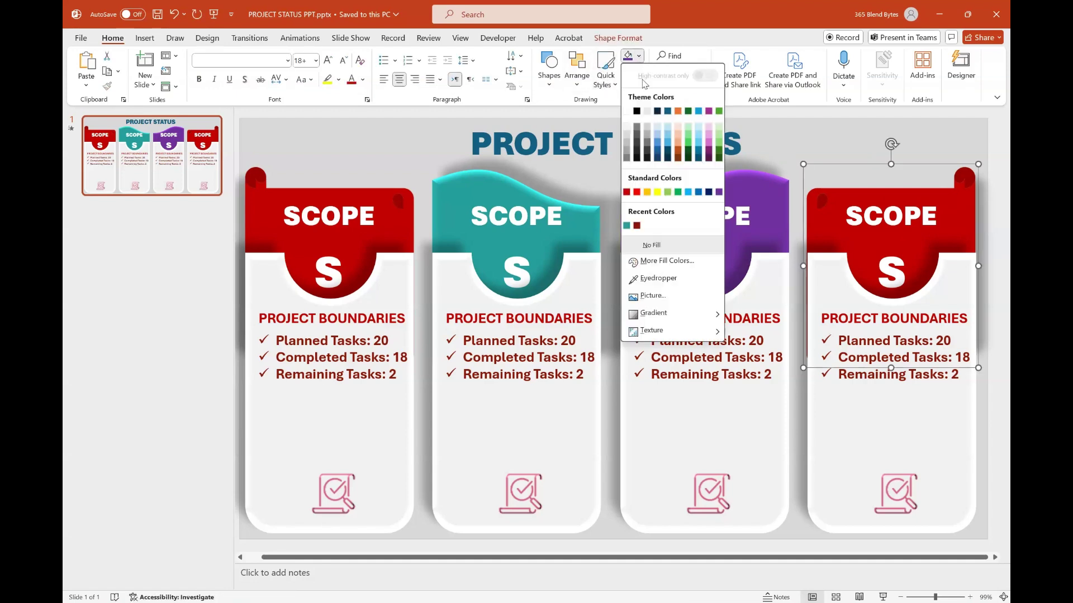
left_click(719, 158)
Retitle the teal card BUDGET and change its circle letter to B.
left_click(485, 204)
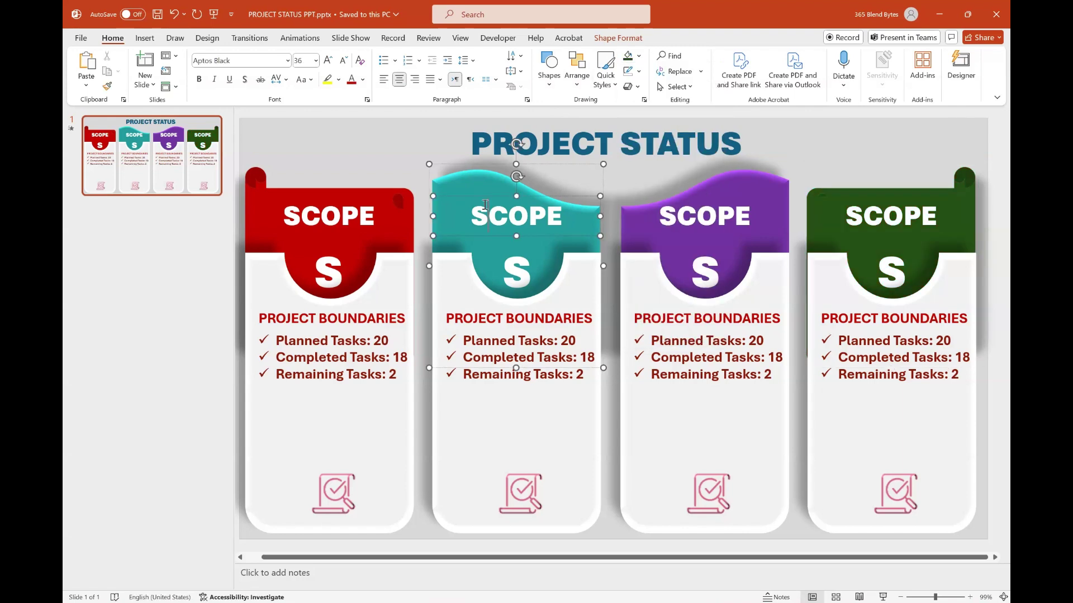
double_click(478, 210)
type("BUDGET")
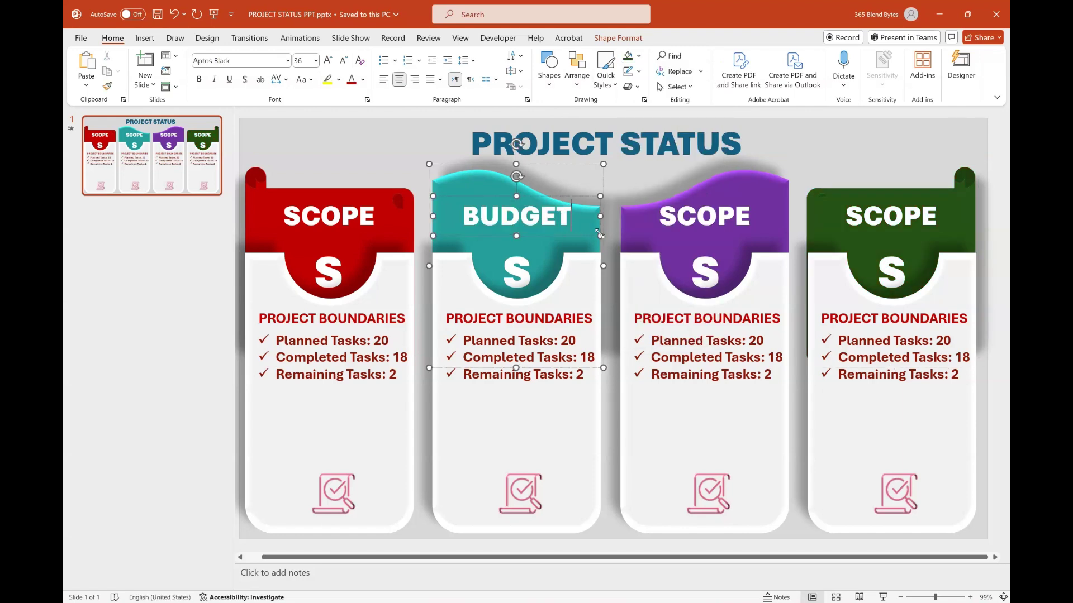
left_click(527, 274)
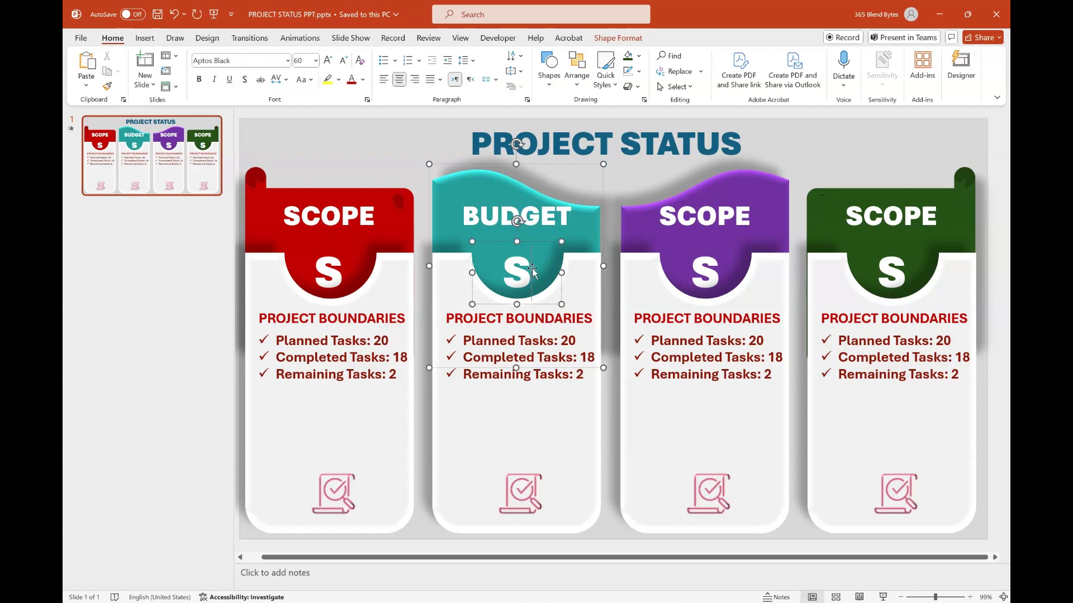
double_click(532, 271)
type("B")
Replace the heading with MONITOR & MANAGE and colour it teal.
left_click(463, 315)
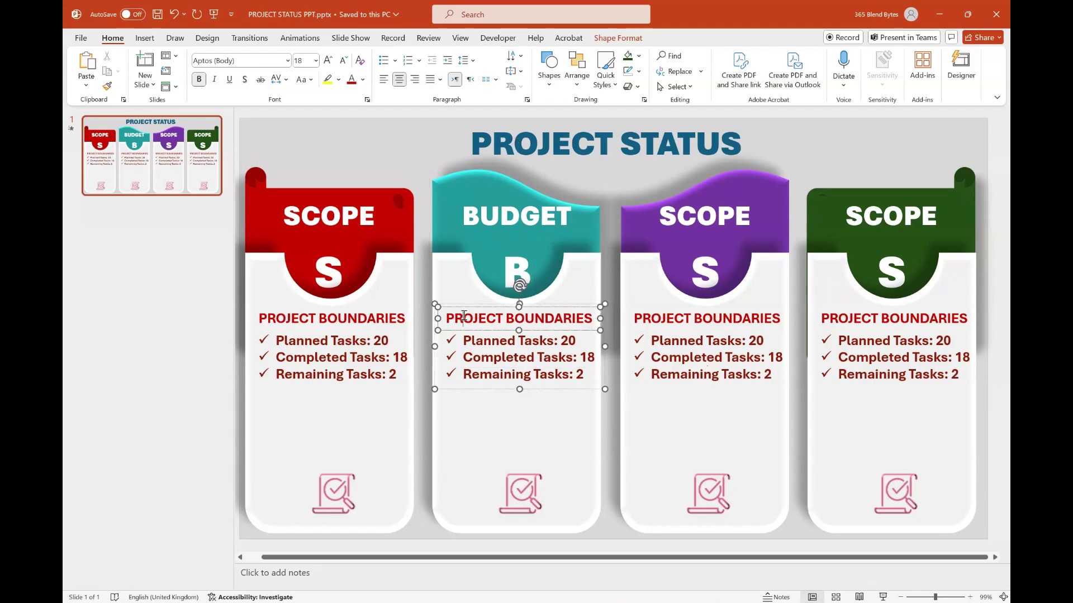
left_click_drag(450, 316, 568, 317)
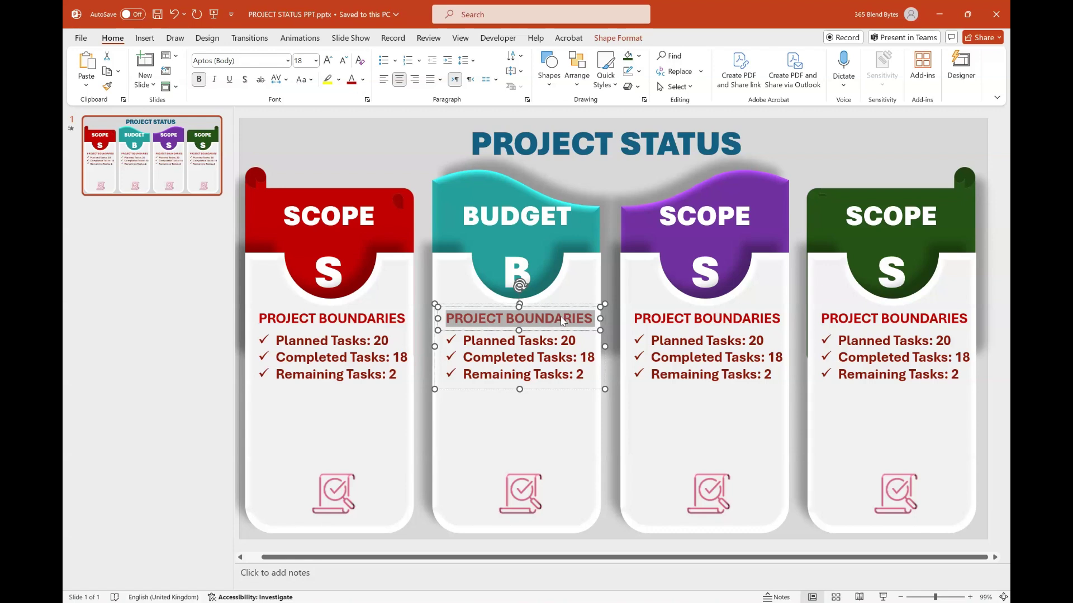
type("MONITOR & MANAGE")
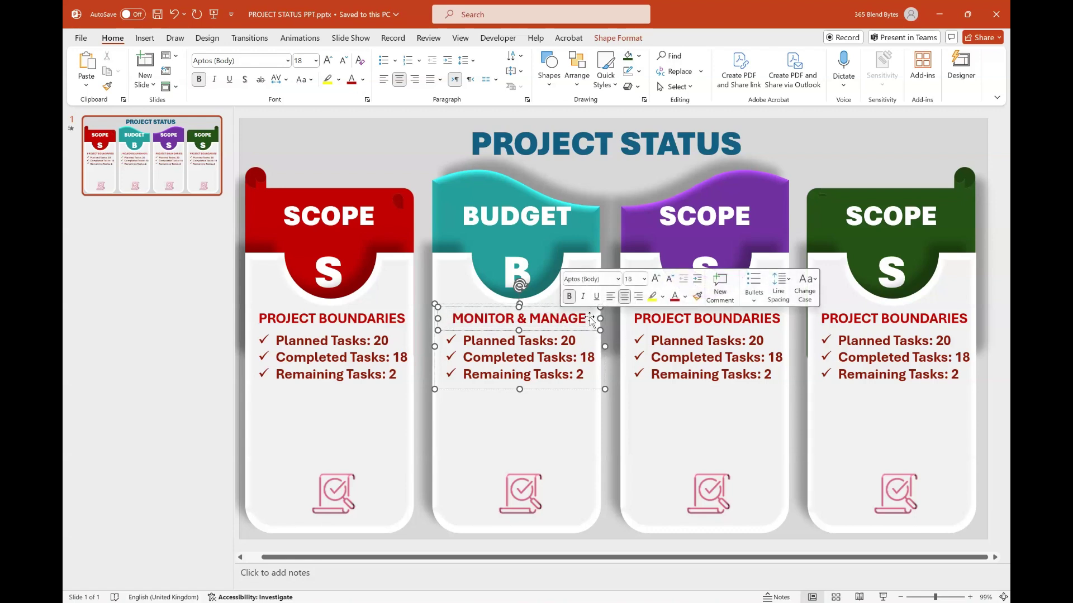
key("shift+Home")
left_click(363, 80)
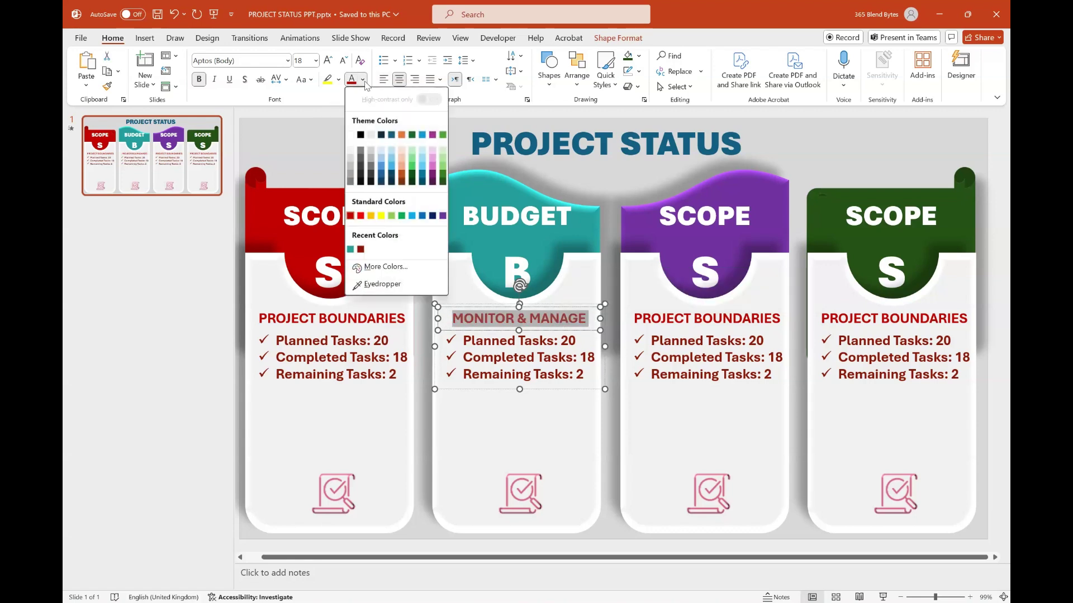
left_click(351, 250)
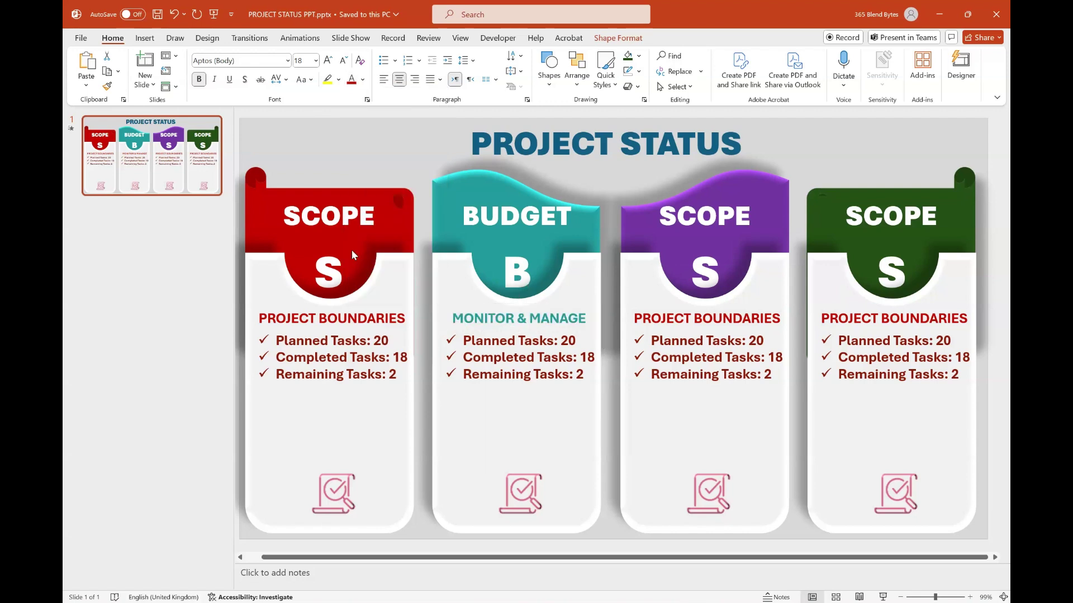
Paste the five budget bullets over the task lines and recolour them light teal.
left_click(469, 336)
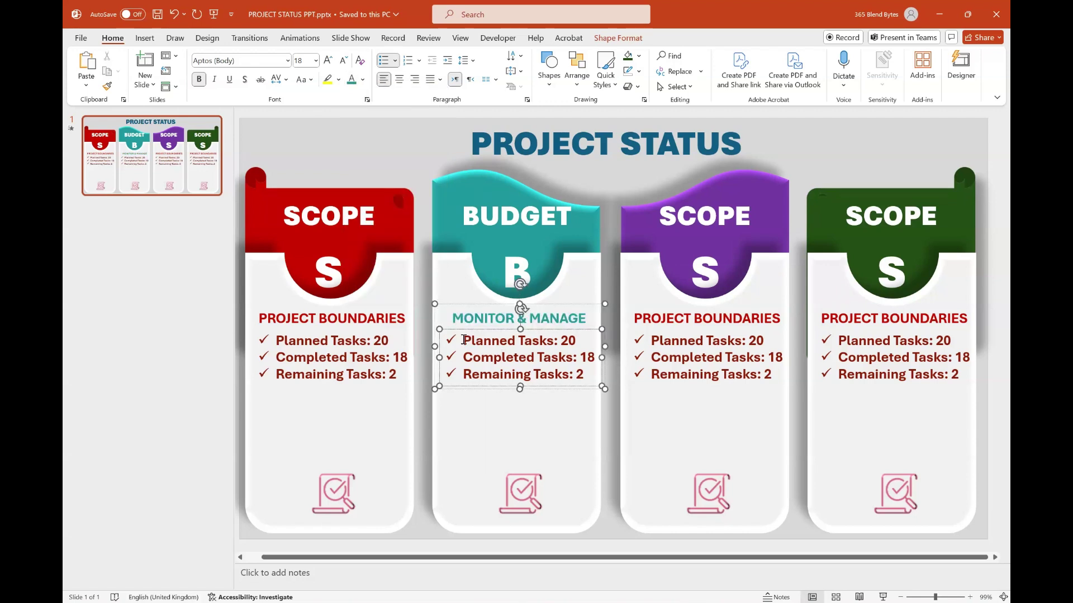
left_click_drag(464, 340, 588, 378)
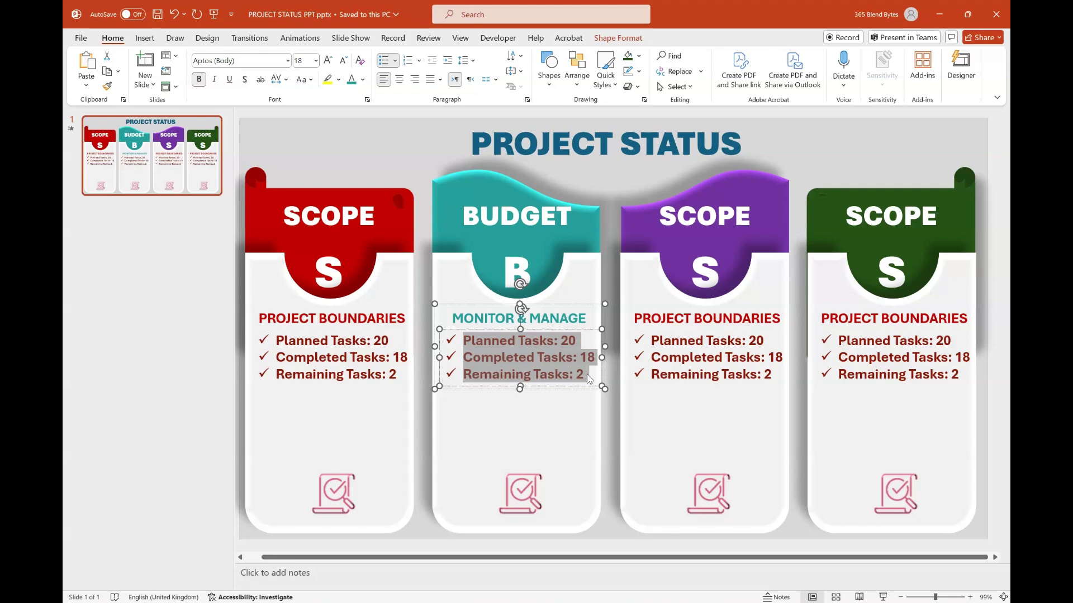
type("Total Budget: $100,000 Actual Cost (AC): $55,000 Earned Value (EV): $60,000 Planned Value (PV): $65,000 CPI 1.09 & SPI 0.92")
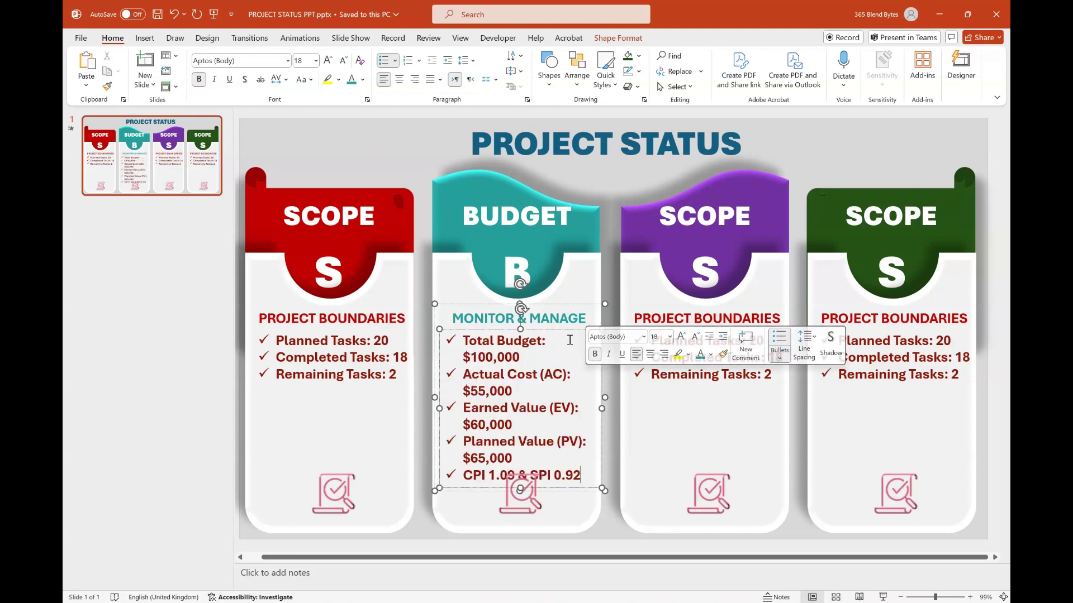
key("ctrl+a")
left_click(363, 80)
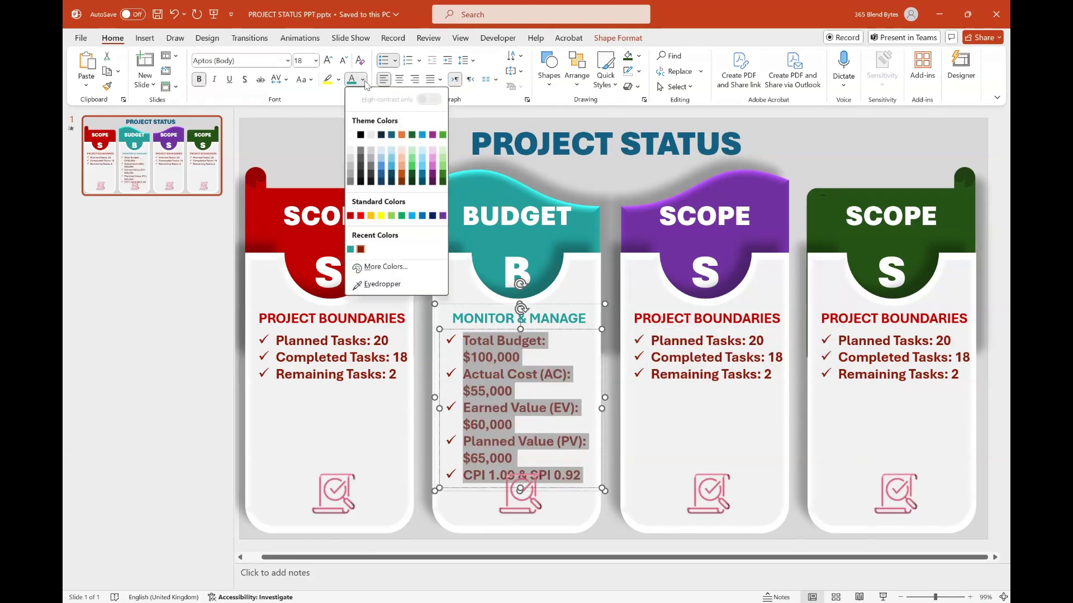
left_click(385, 267)
left_click_drag(561, 284, 558, 261)
Apply light teal to the bullets, then lower the Budget, purple and green card icons slightly.
left_click(591, 226)
key("Escape")
key("Escape")
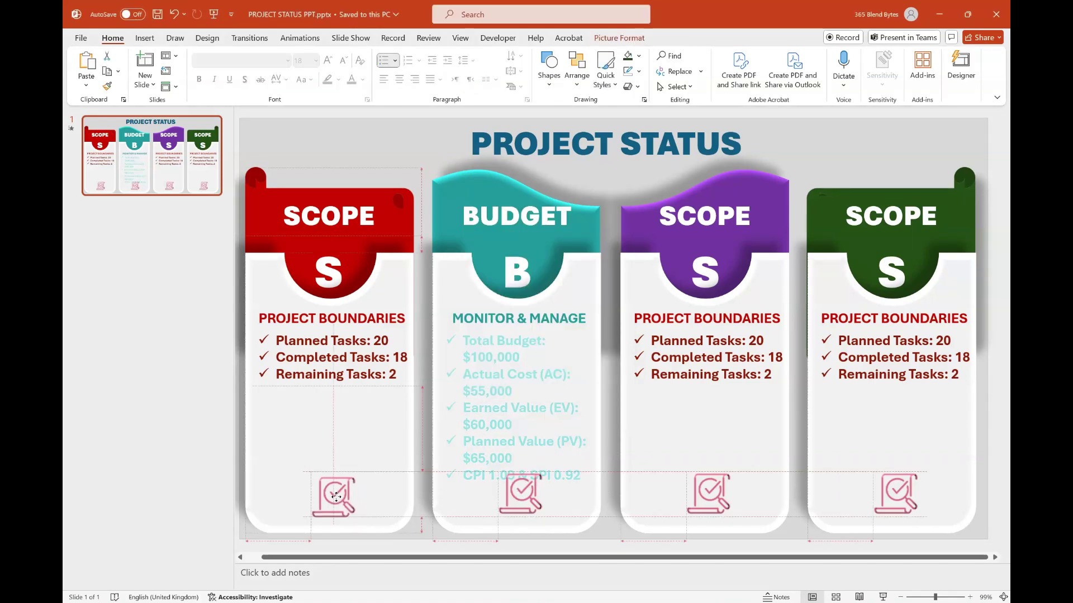
left_click_drag(514, 499, 515, 508)
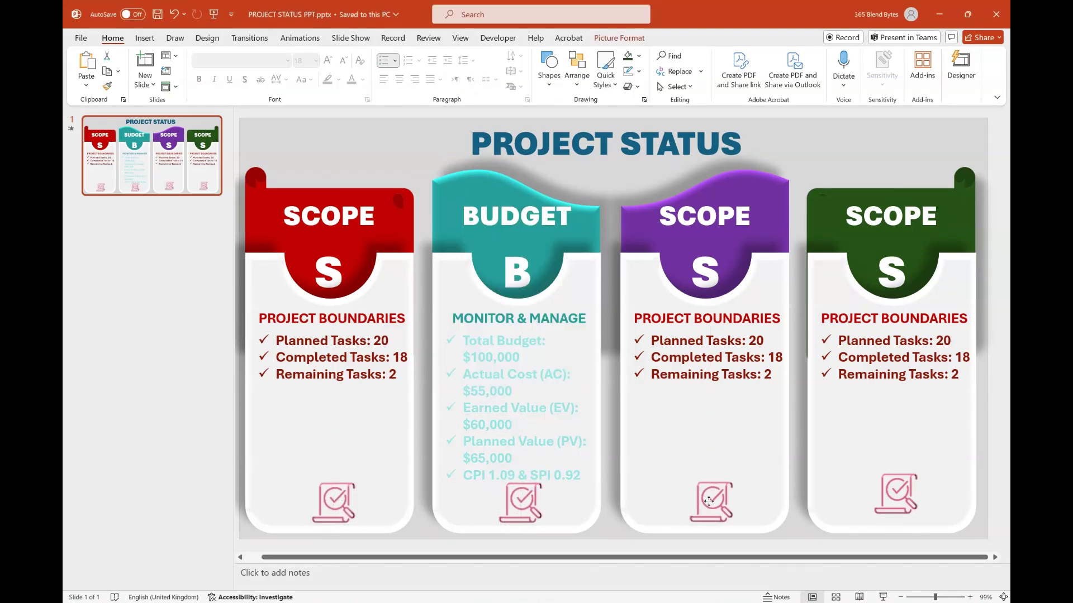
left_click_drag(707, 493, 707, 499)
left_click_drag(862, 491, 862, 500)
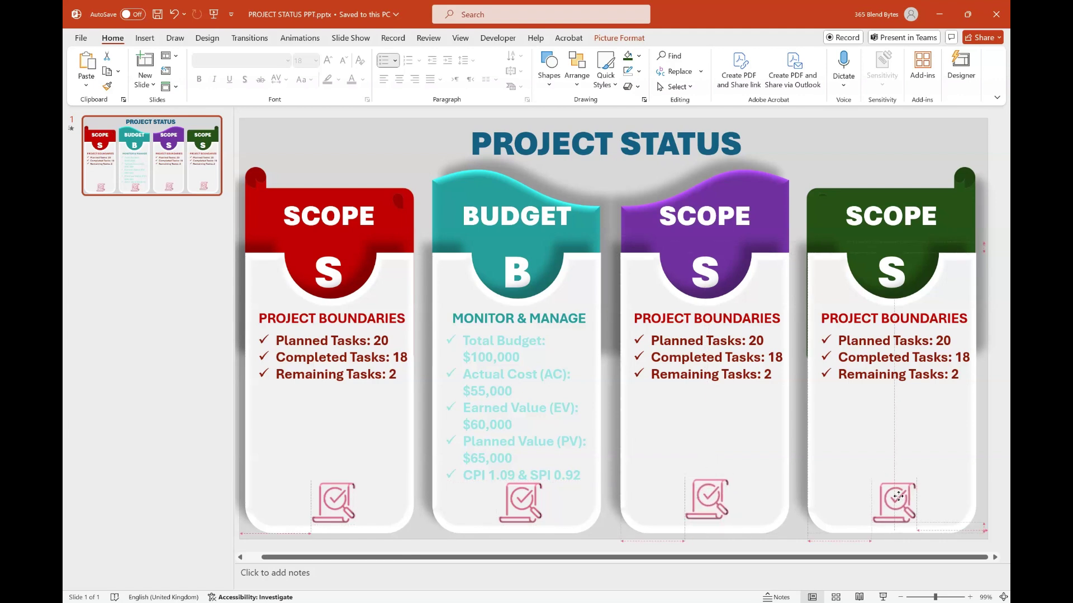
Make the CPI value 1.09 a dark colour and the SPI value 0.92 red.
double_click(492, 476)
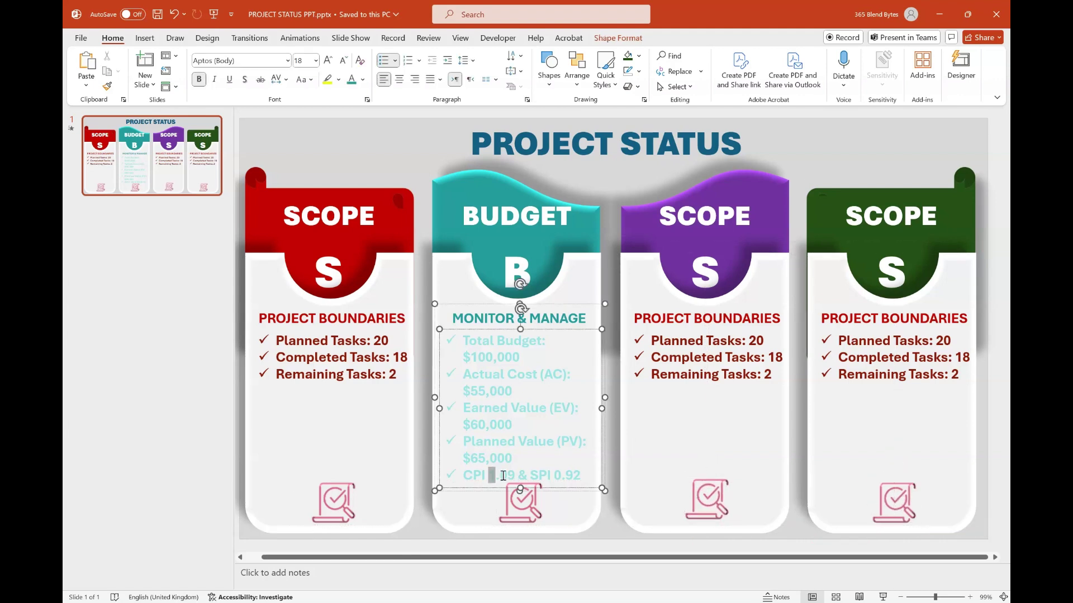
left_click(362, 79)
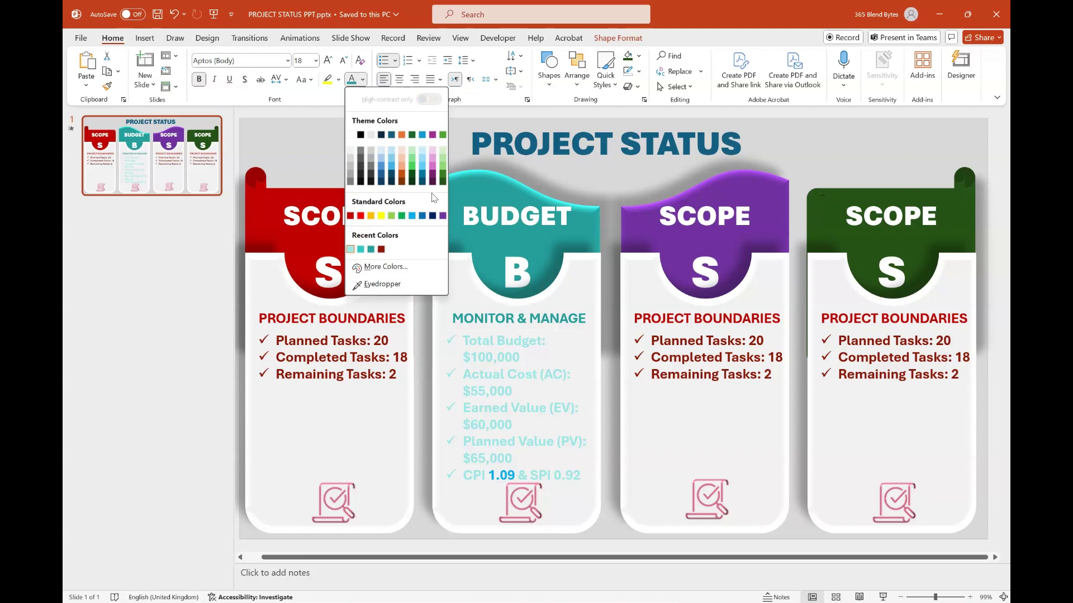
left_click(401, 180)
double_click(568, 475)
left_click(363, 80)
left_click(360, 216)
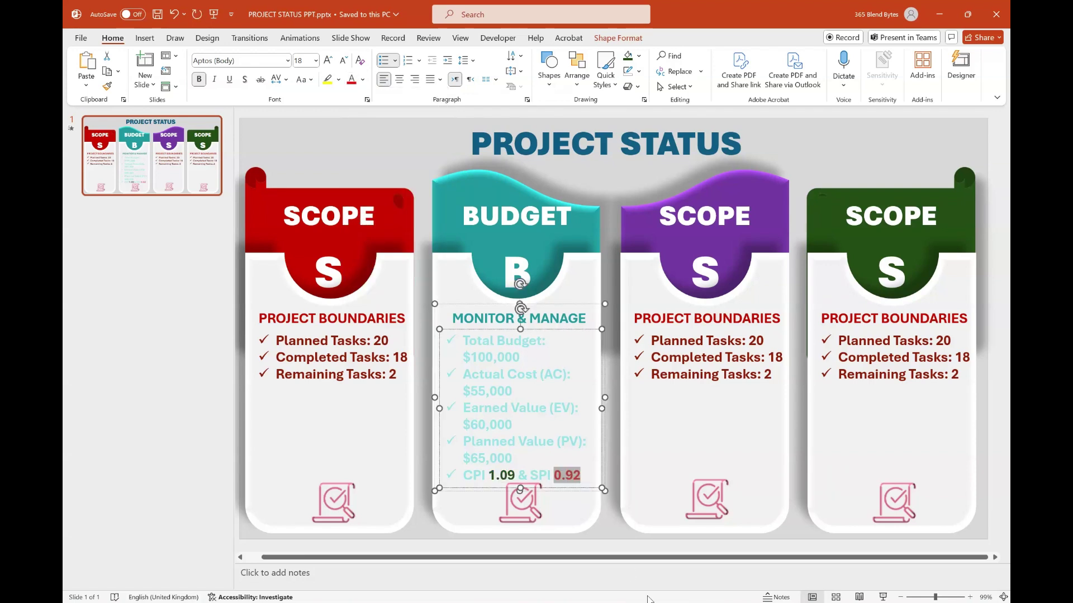
left_click(651, 548)
left_click(520, 507)
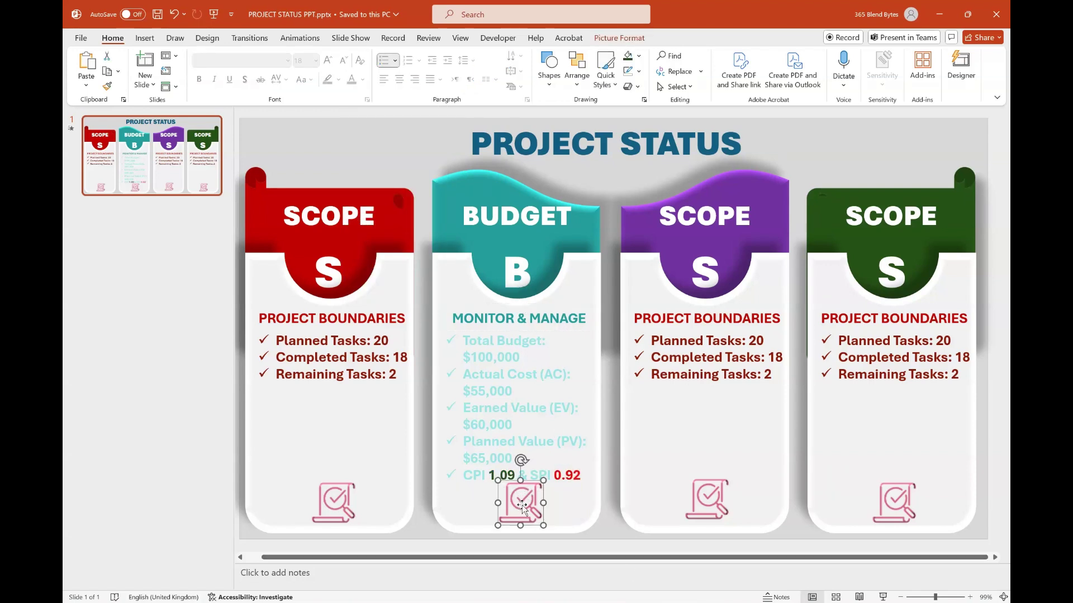
Replace the Budget card's icon with the money-bag image Picture3.png.
right_click(522, 506)
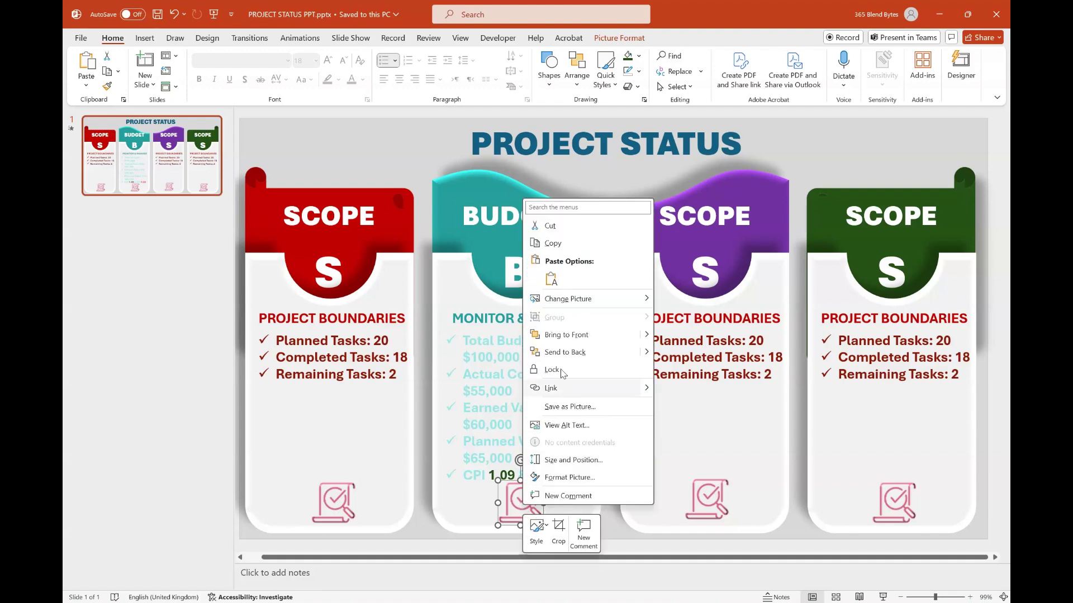
mouse_move(571, 302)
left_click(698, 301)
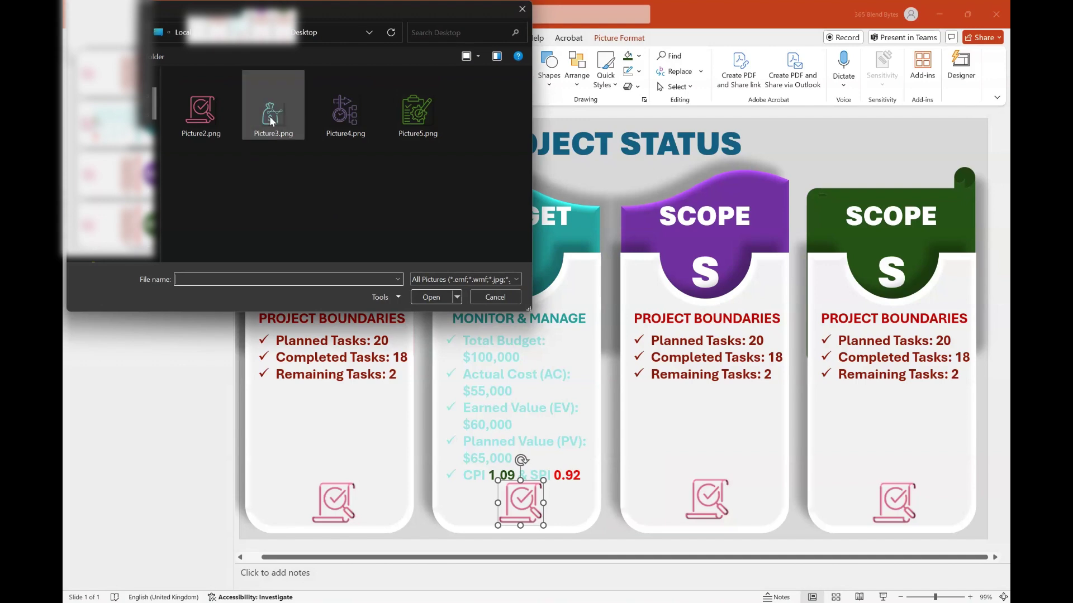
left_click(265, 116)
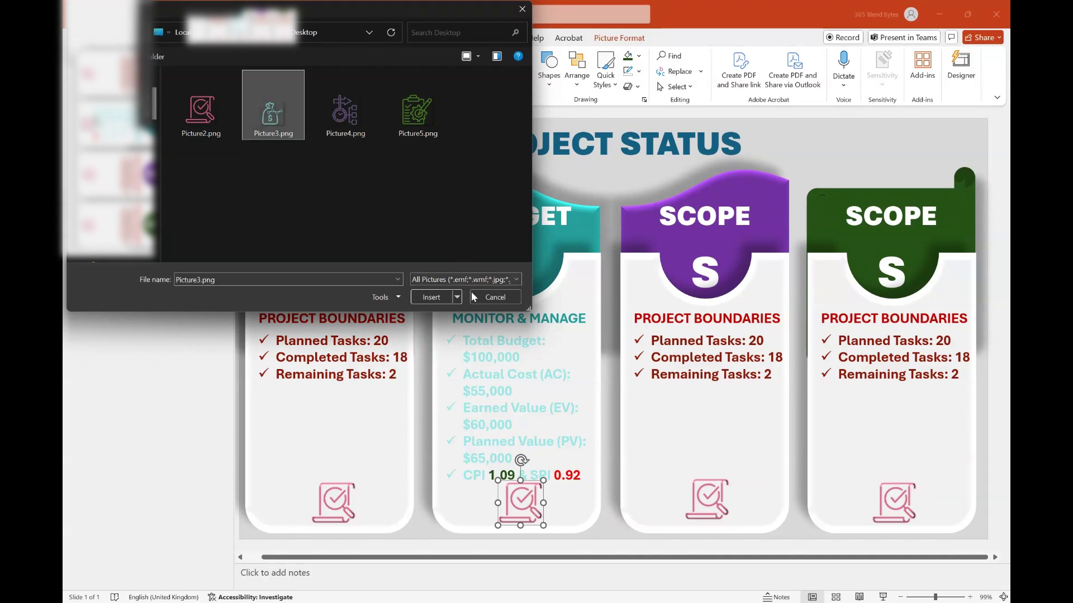
left_click(432, 299)
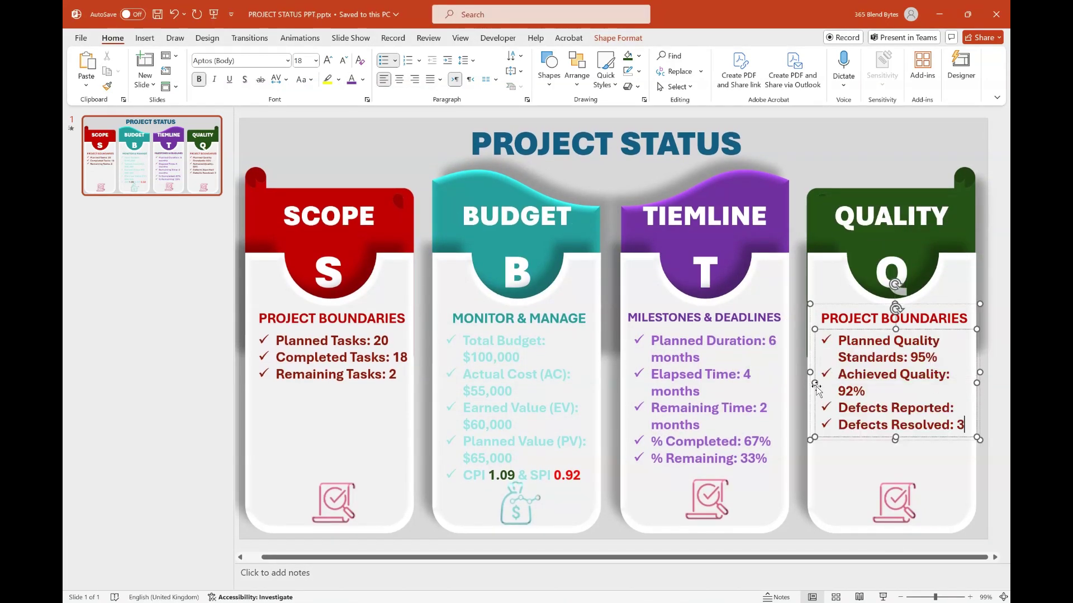
Colour the Quality details, then make the MEETING STANDARDS subheading dark green.
left_click(362, 79)
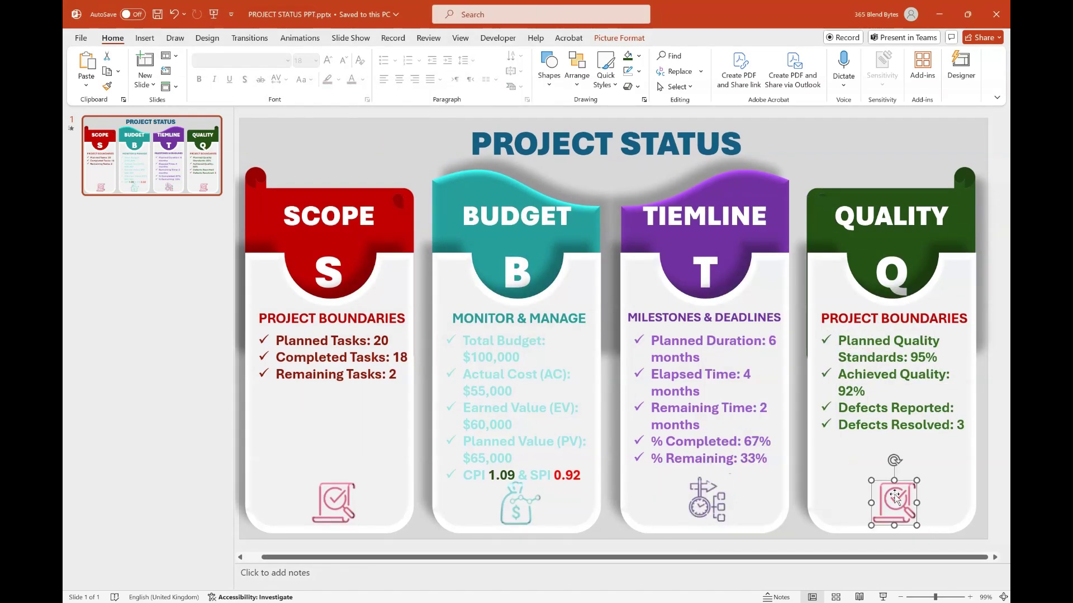
right_click(894, 501)
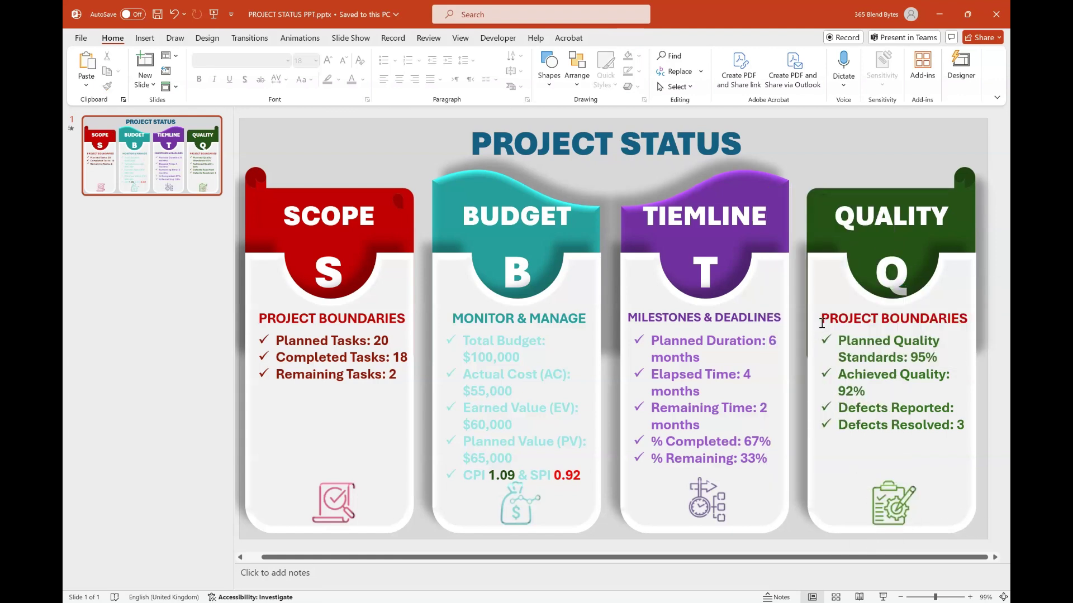
left_click_drag(822, 323, 967, 320)
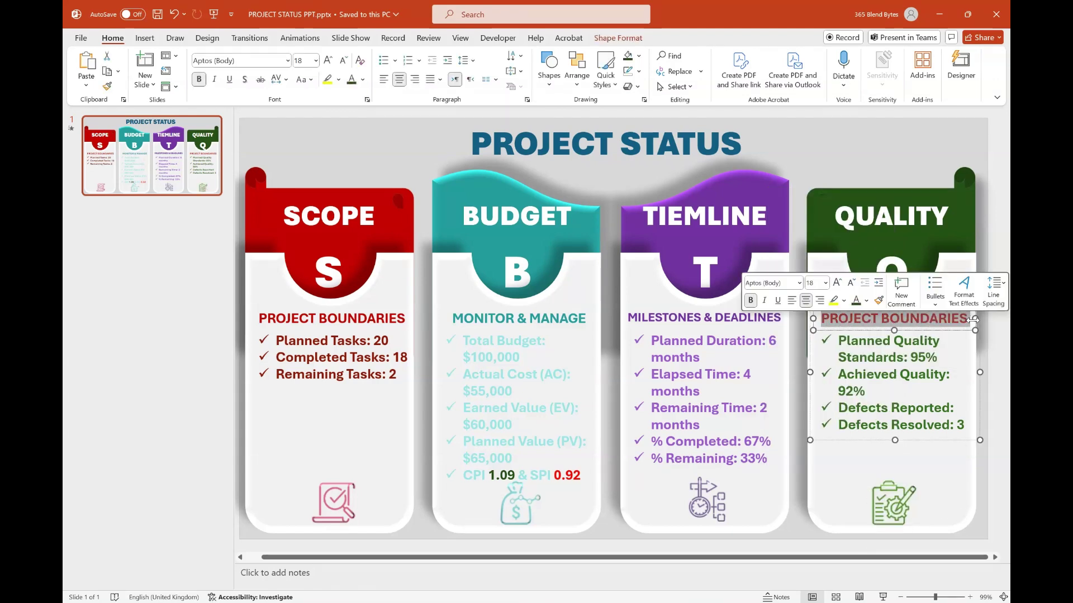
left_click_drag(824, 318, 966, 319)
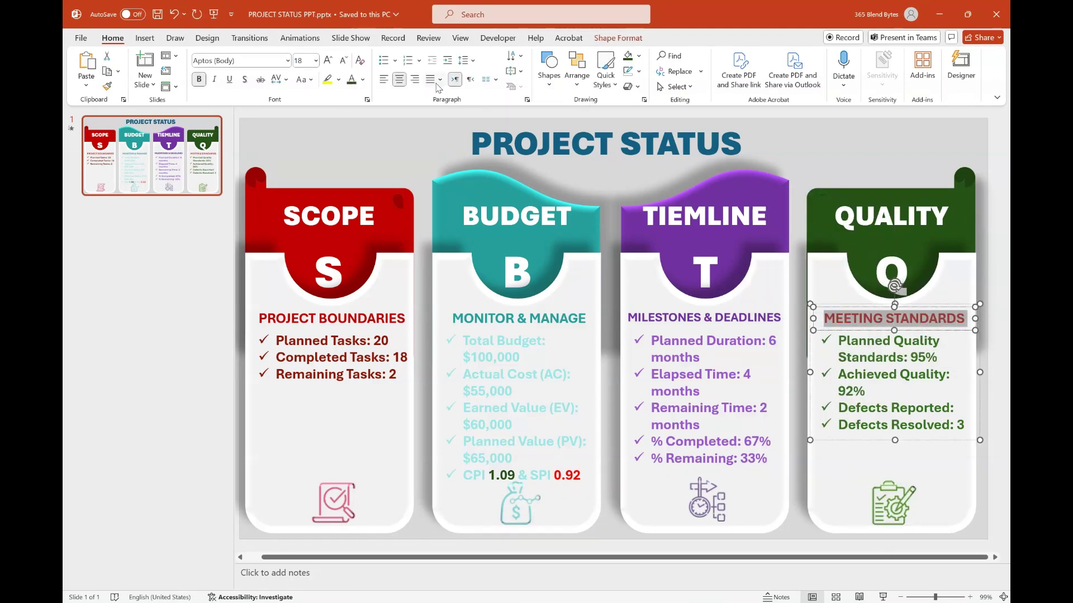
left_click(363, 79)
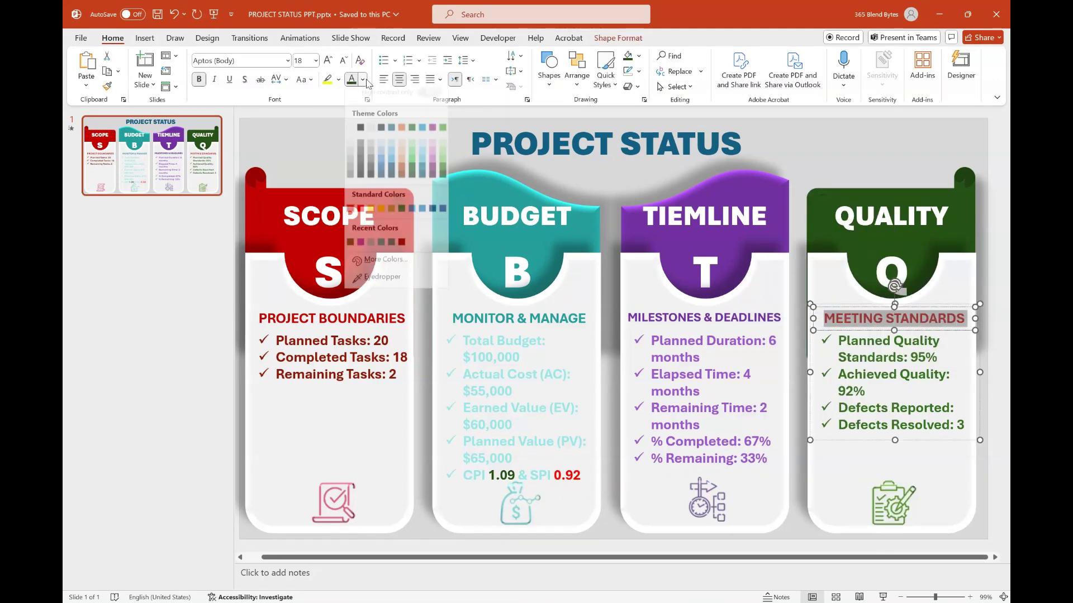
left_click(446, 183)
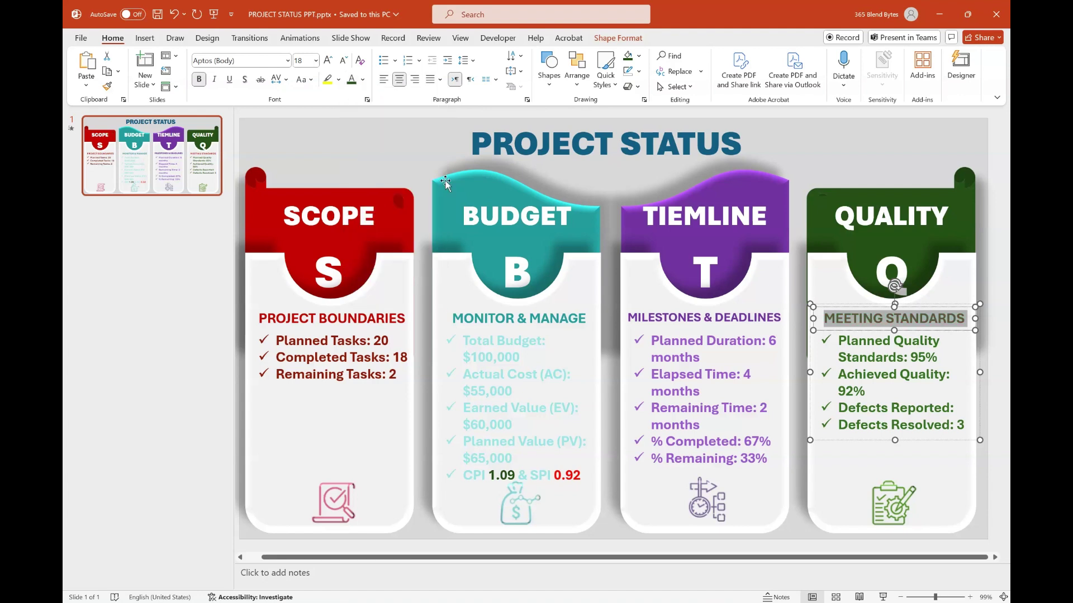
left_click(613, 522)
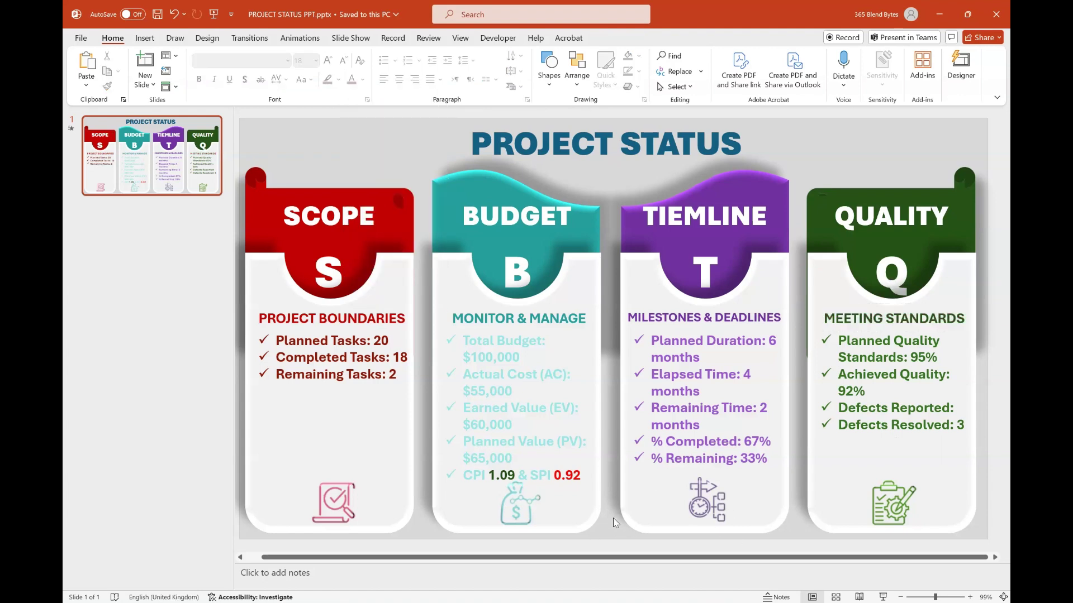
Insert a Circle Process SmartArt and shrink it into the top-right corner.
left_click(148, 39)
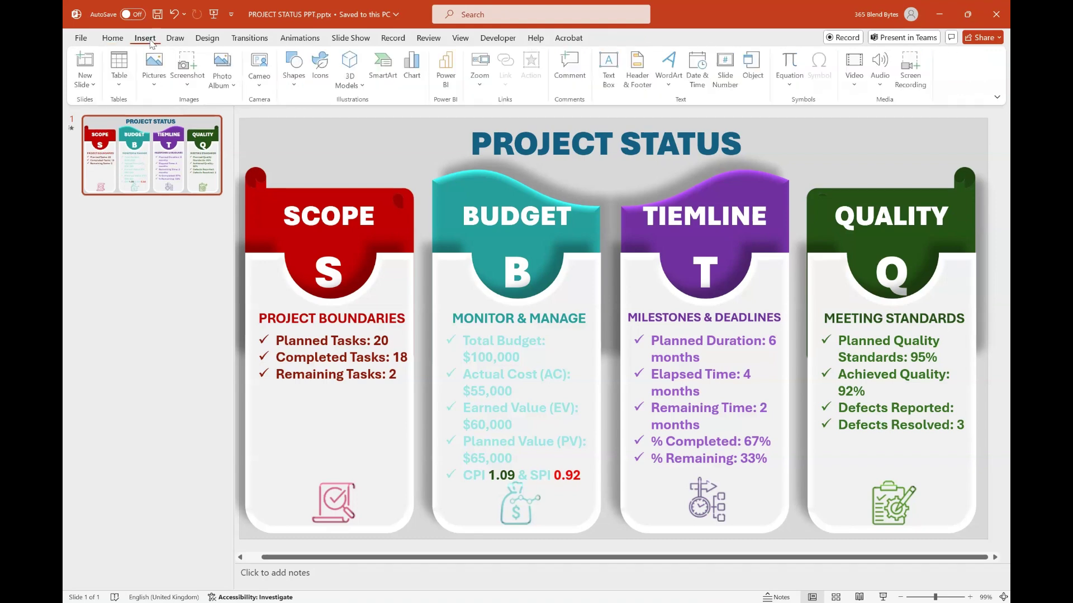
left_click(385, 70)
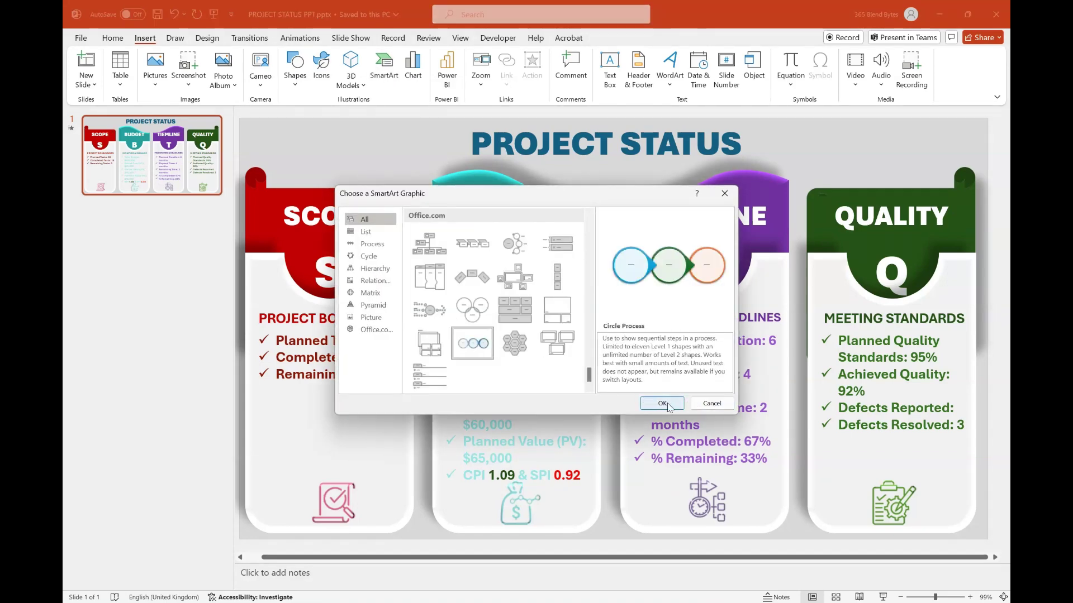
left_click(662, 403)
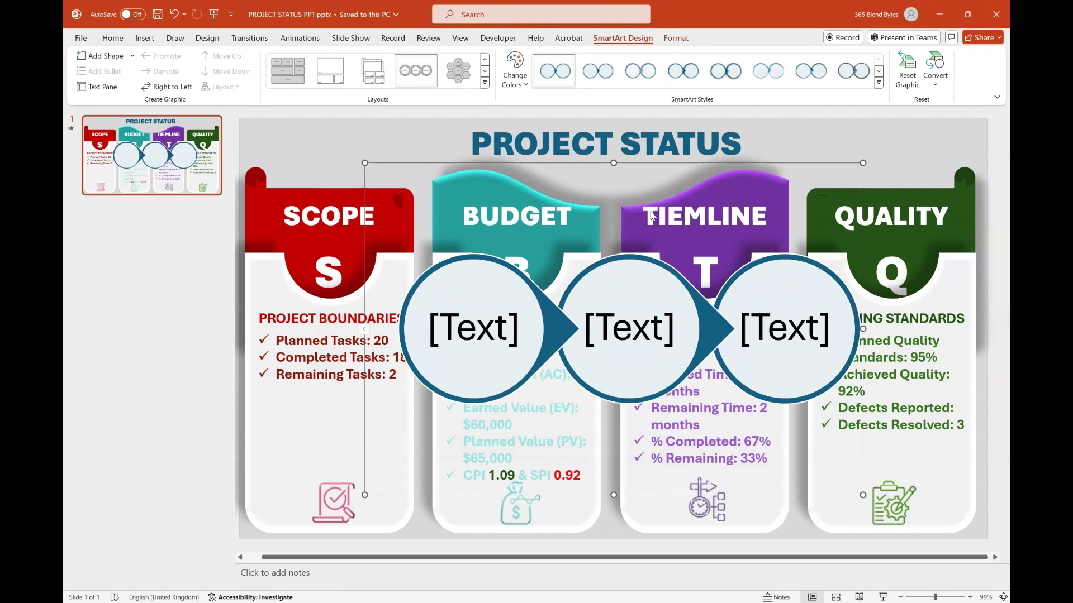
left_click_drag(459, 175, 892, 140)
Add a fourth and a fifth circle to the process graphic.
left_click(892, 140)
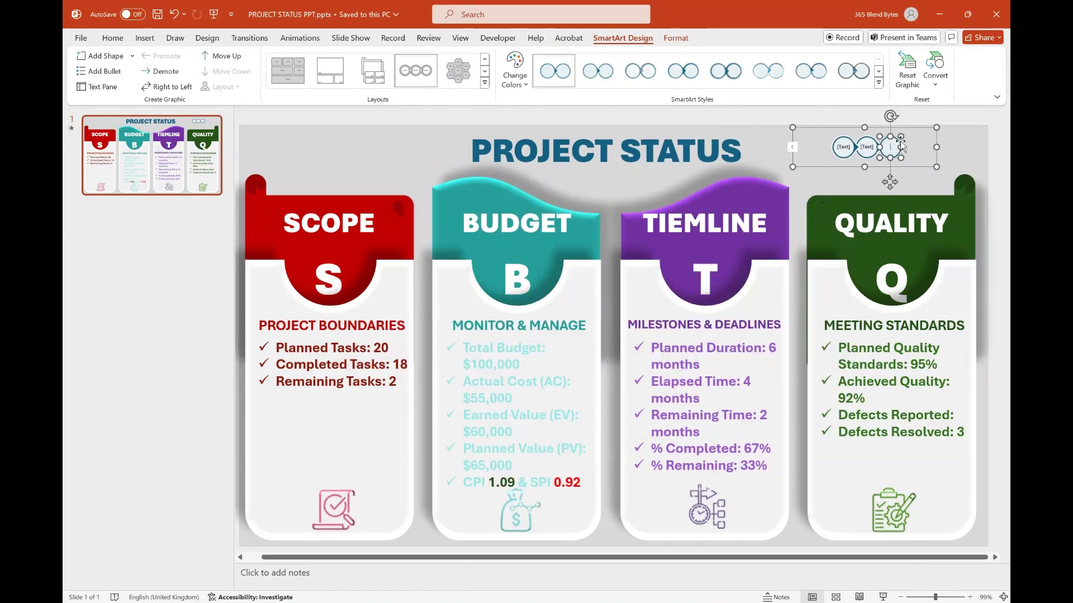
key("Return")
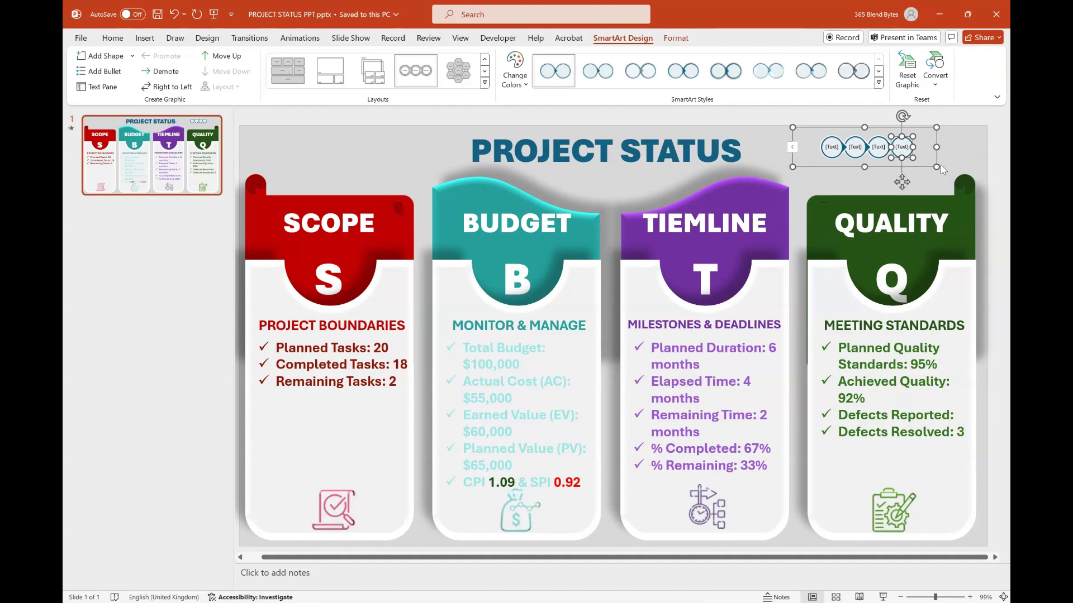
key("ctrl+y")
Fill the first three circles dark red, dark teal and dark purple.
left_click(112, 38)
left_click(820, 147)
left_click(639, 55)
left_click(678, 225)
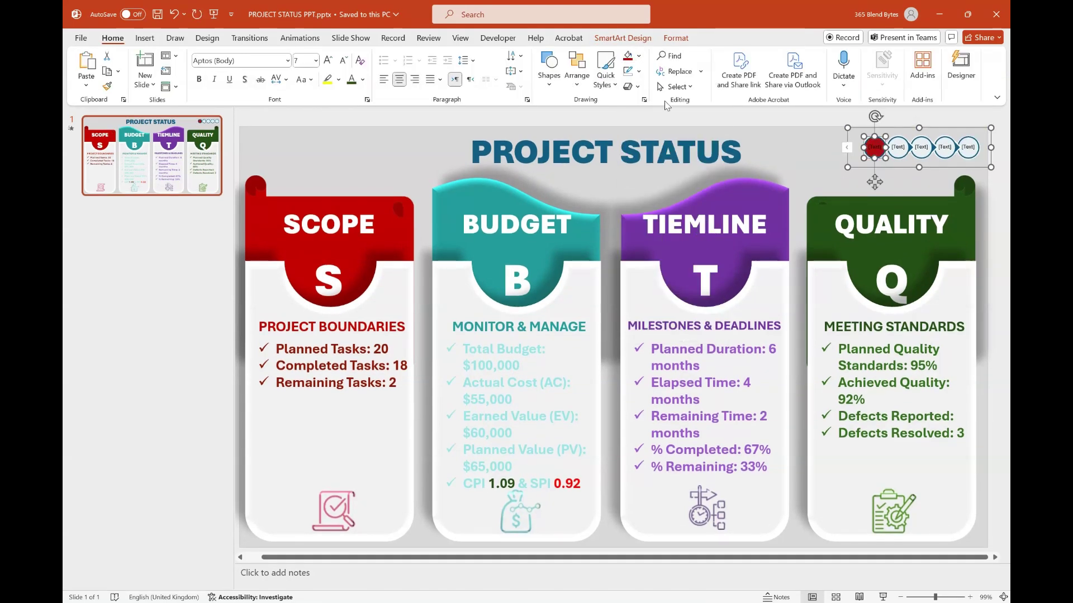
left_click(843, 147)
left_click(363, 80)
left_click(638, 55)
left_click(668, 225)
left_click(362, 79)
left_click(921, 147)
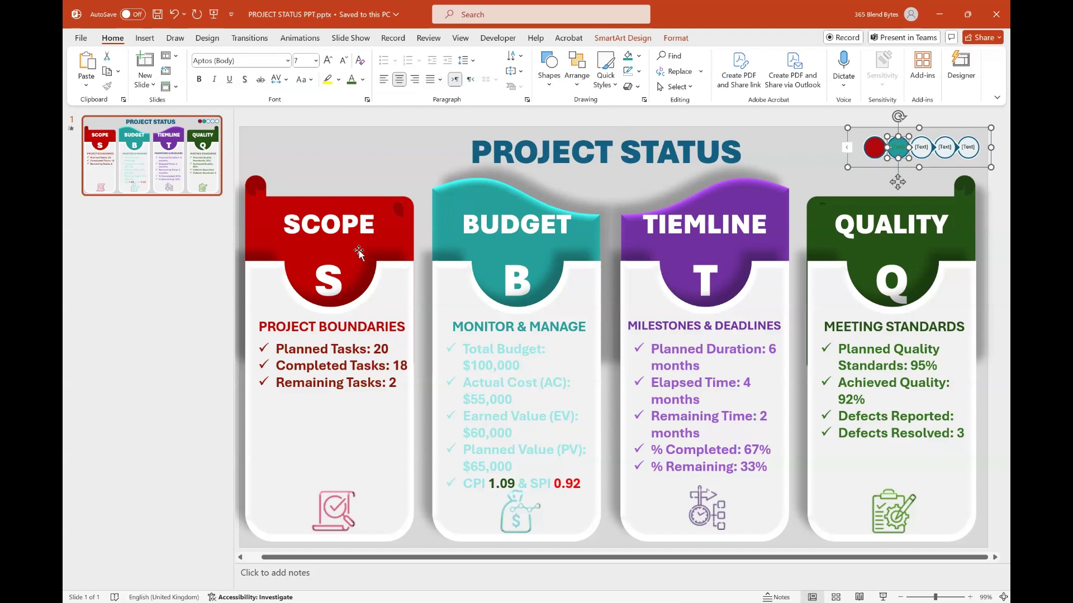
left_click(638, 55)
left_click(709, 157)
Fill the fourth circle dark green with white text, and the fifth circle white.
left_click(362, 80)
left_click(944, 147)
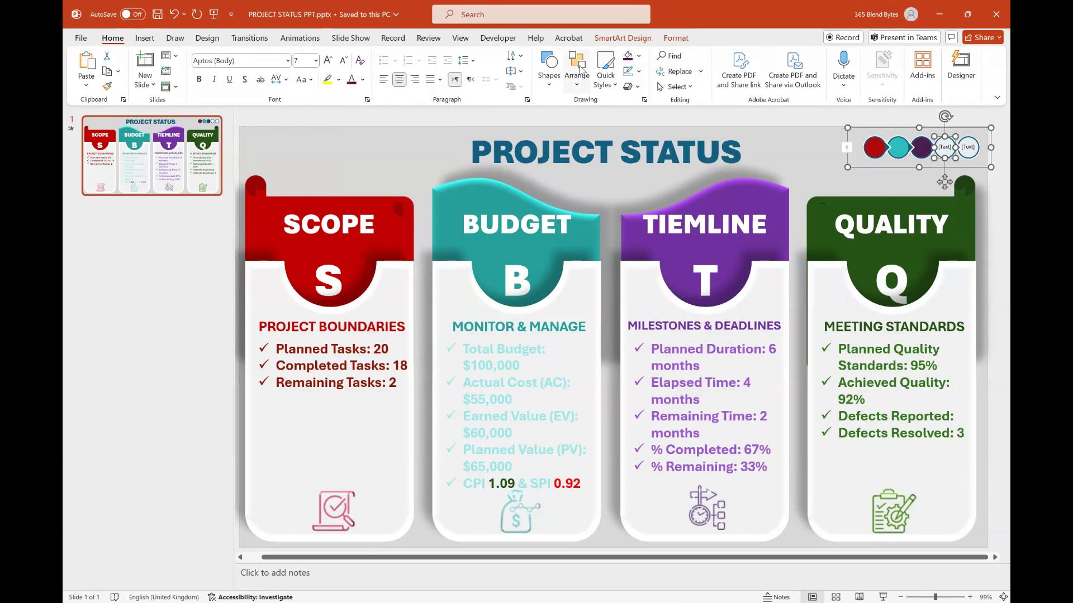
left_click(628, 56)
left_click(363, 80)
left_click(443, 184)
left_click(362, 79)
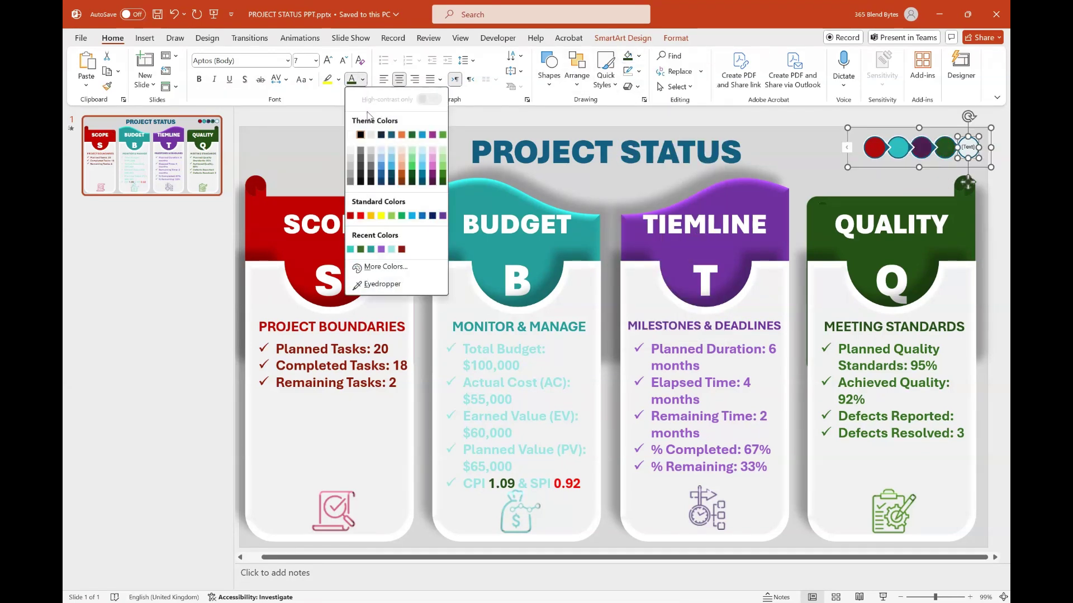
left_click(353, 136)
left_click(968, 147)
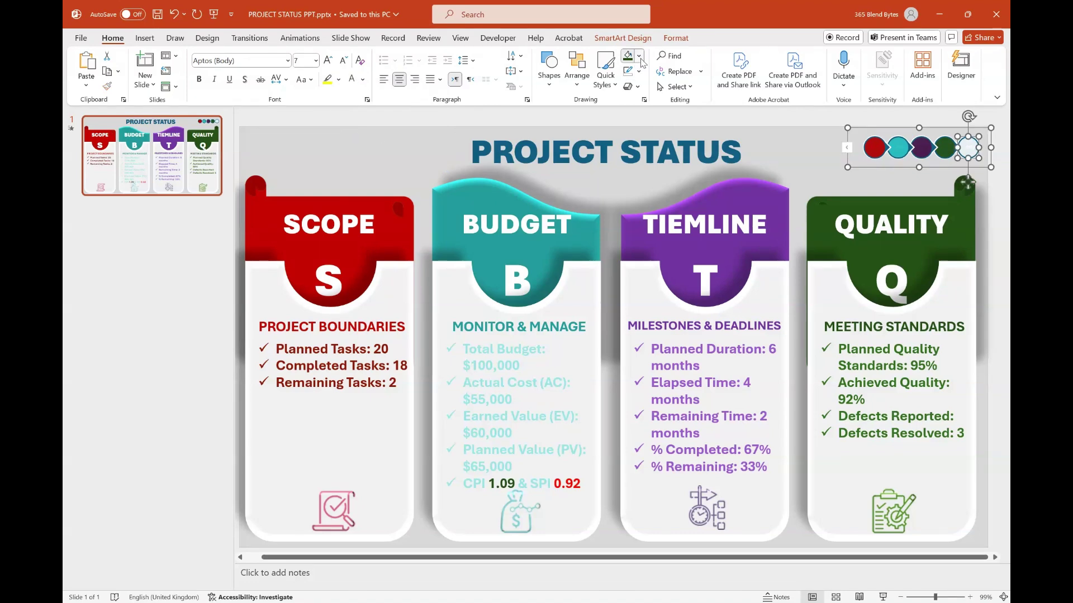
left_click(639, 55)
left_click(626, 112)
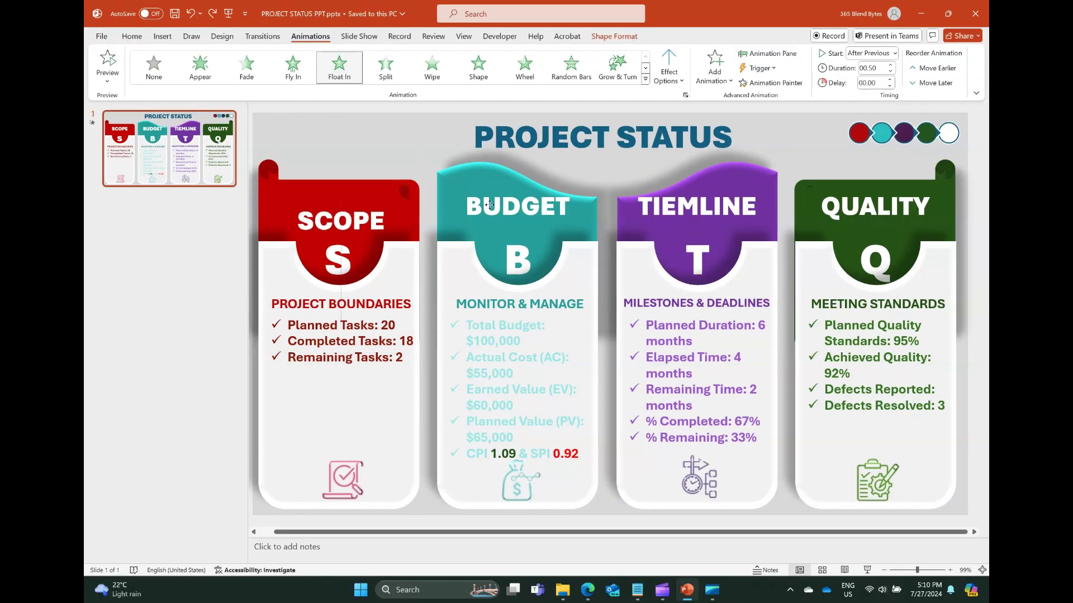
Nudge the BUDGET, TIEMLINE and QUALITY titles lower in their banners, then deselect.
left_click_drag(489, 204, 499, 198)
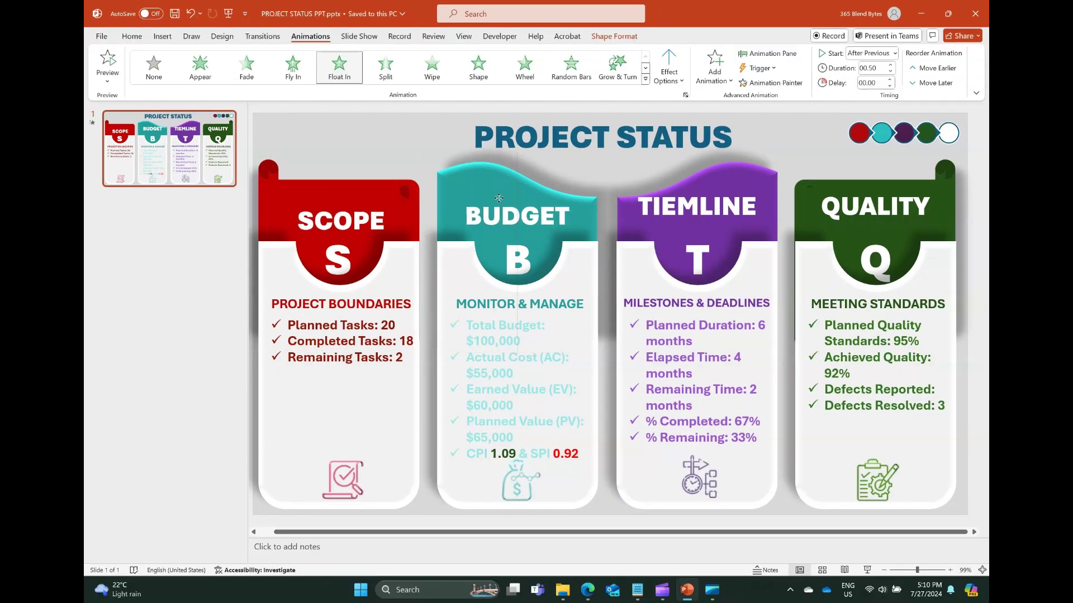
left_click_drag(687, 188, 686, 195)
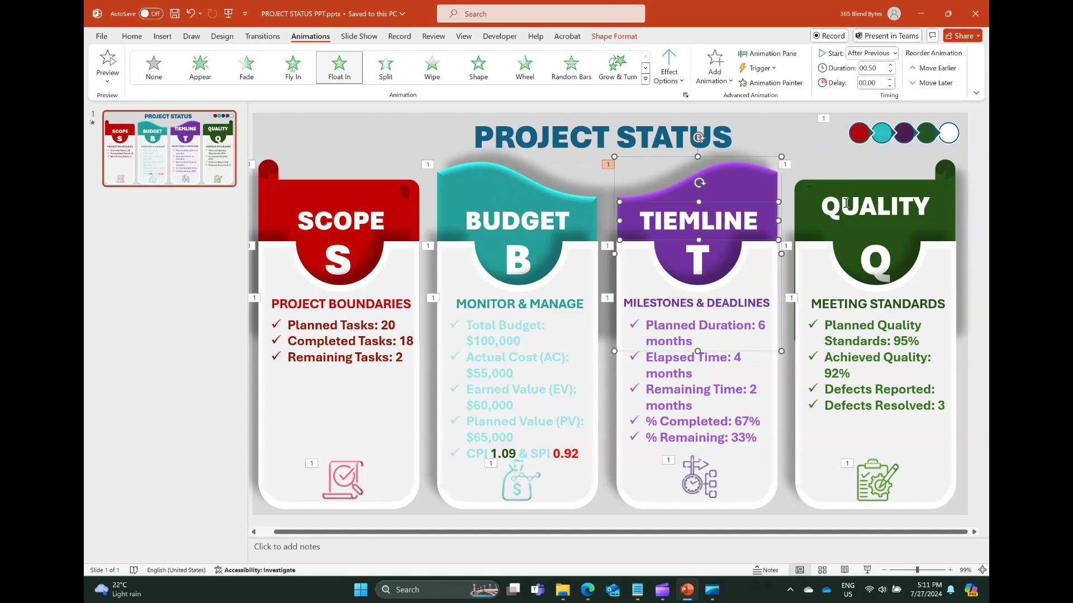
left_click_drag(846, 203, 842, 198)
key("Escape")
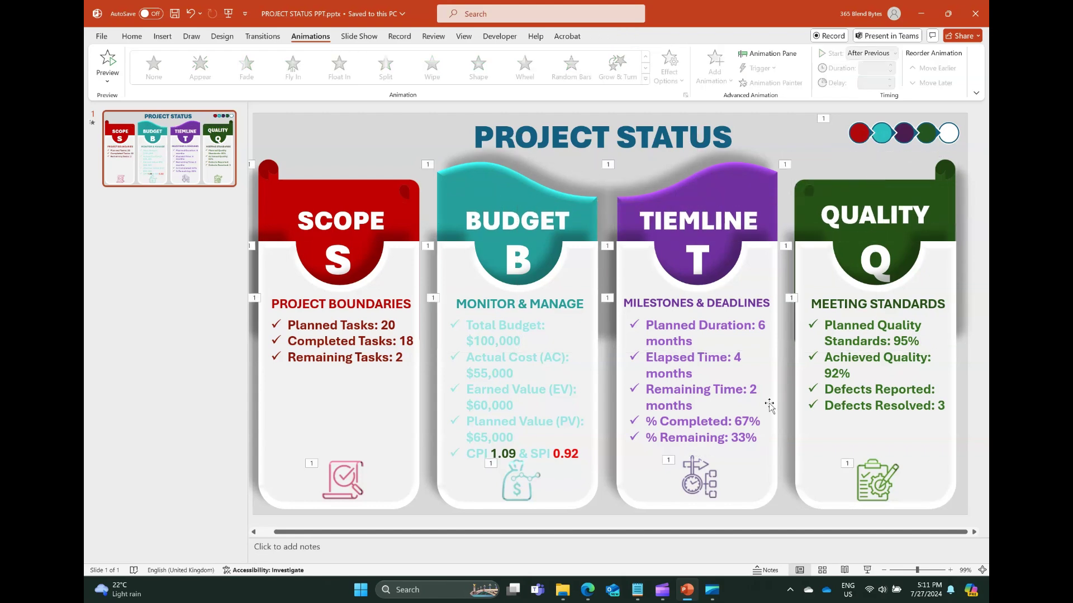